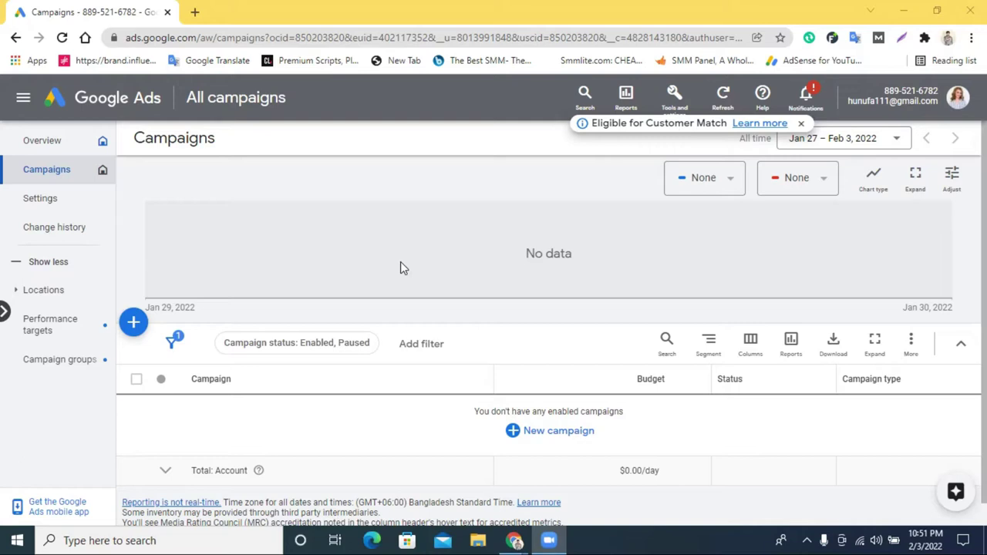
click(193, 12)
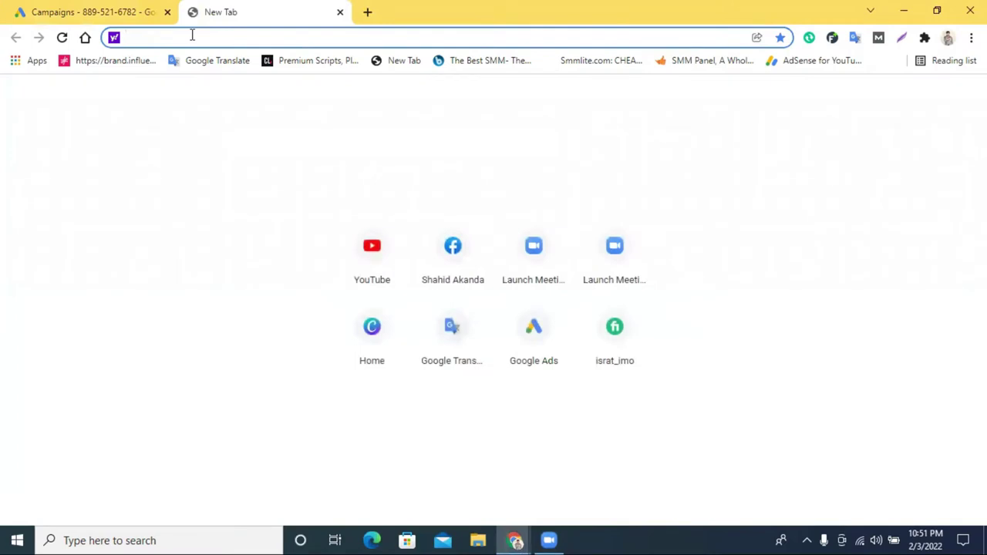
text(pr)
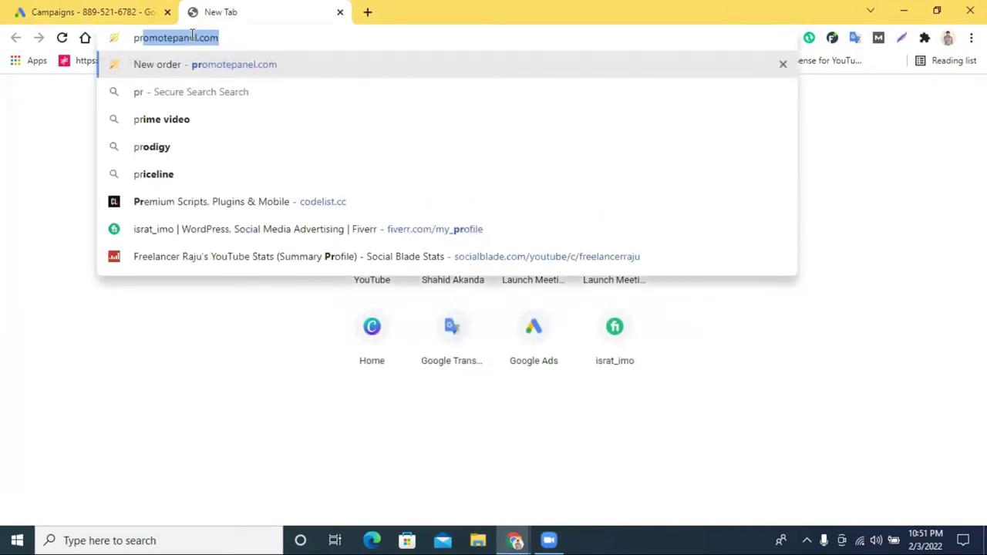
text(thom)
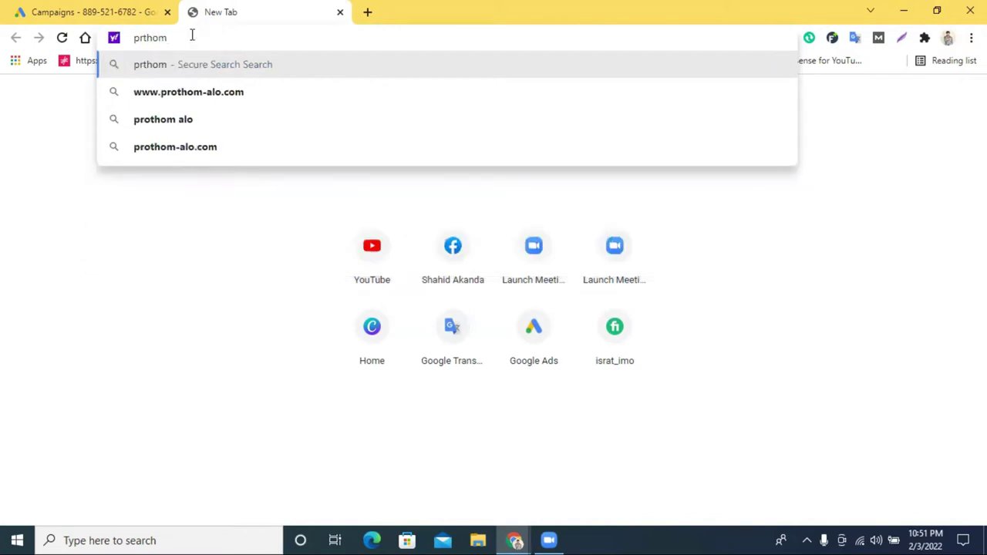
text(a)
key(BackSpace)
click(216, 93)
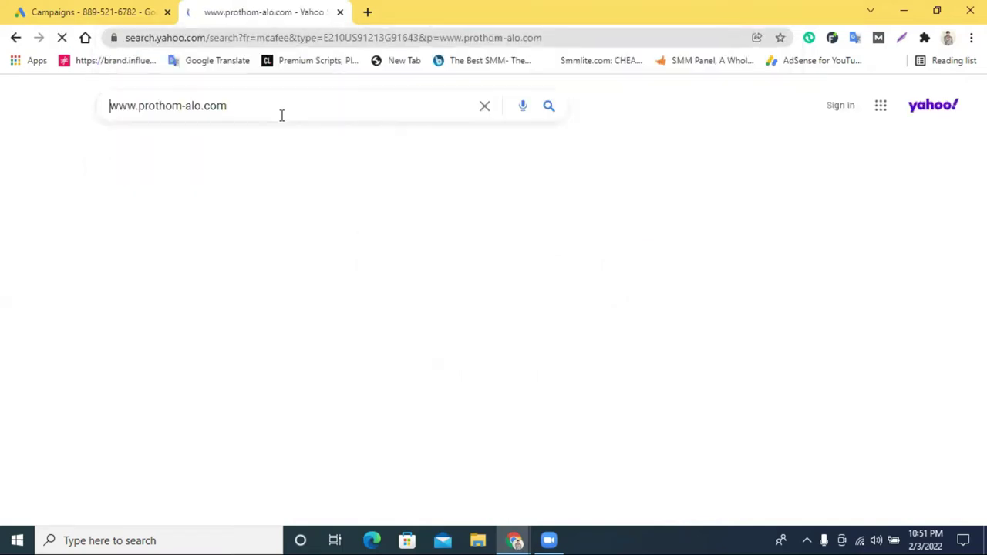
click(154, 231)
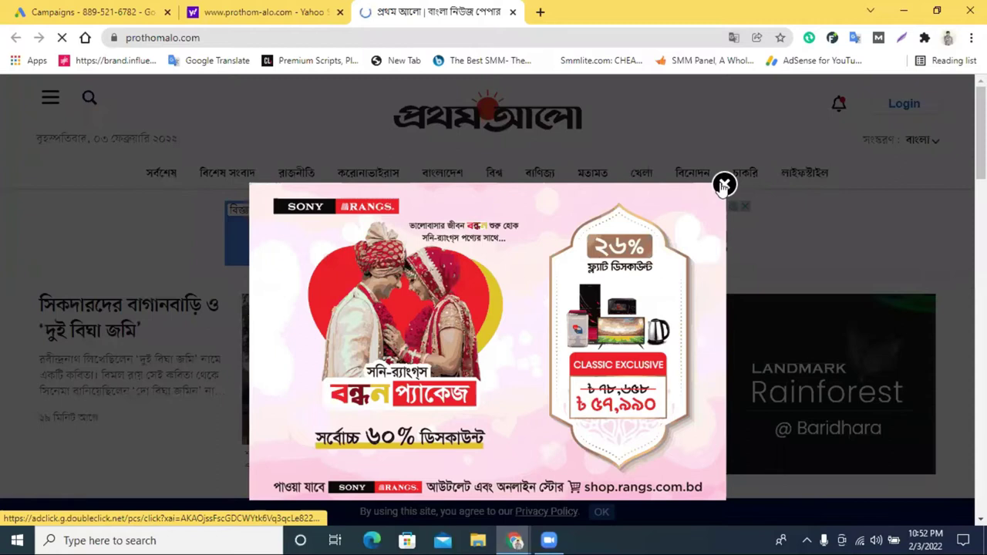
click(723, 185)
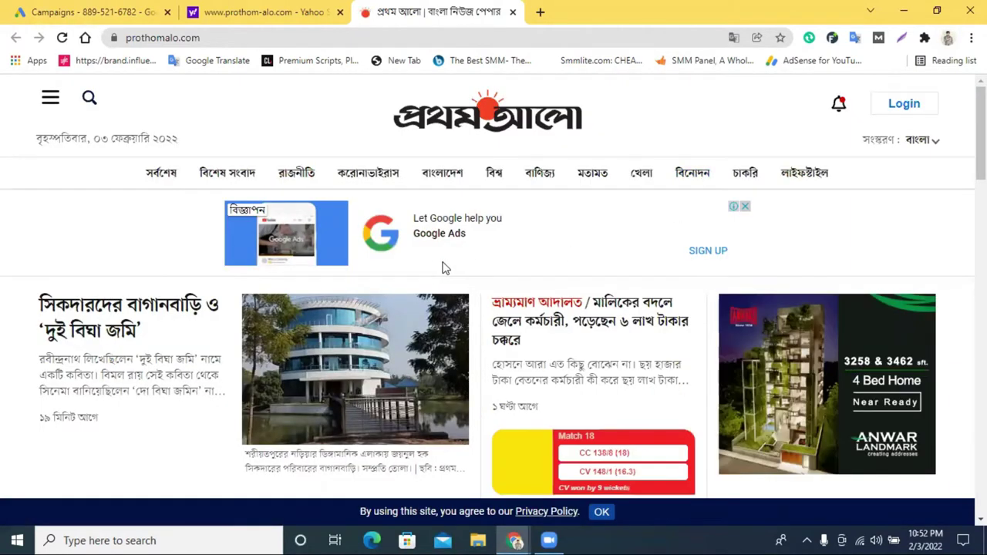
Step: Examine the display ads near the start of the news homepage and decline the news alert request
scroll(445, 266, down, 1)
scroll(416, 267, up, 1)
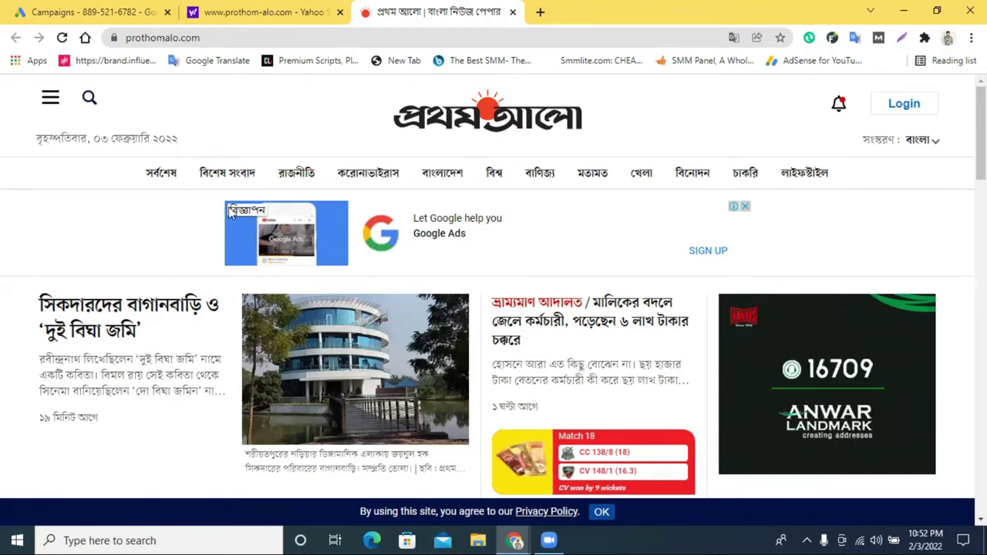
drag(231, 212, 678, 223)
click(832, 213)
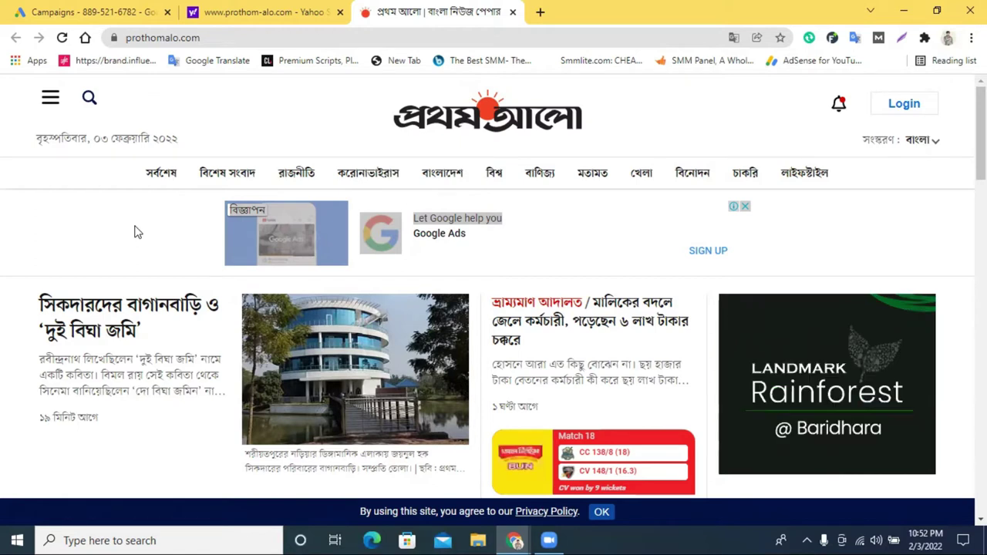
scroll(154, 223, down, 1)
scroll(156, 224, up, 1)
scroll(822, 280, down, 2)
scroll(825, 290, up, 1)
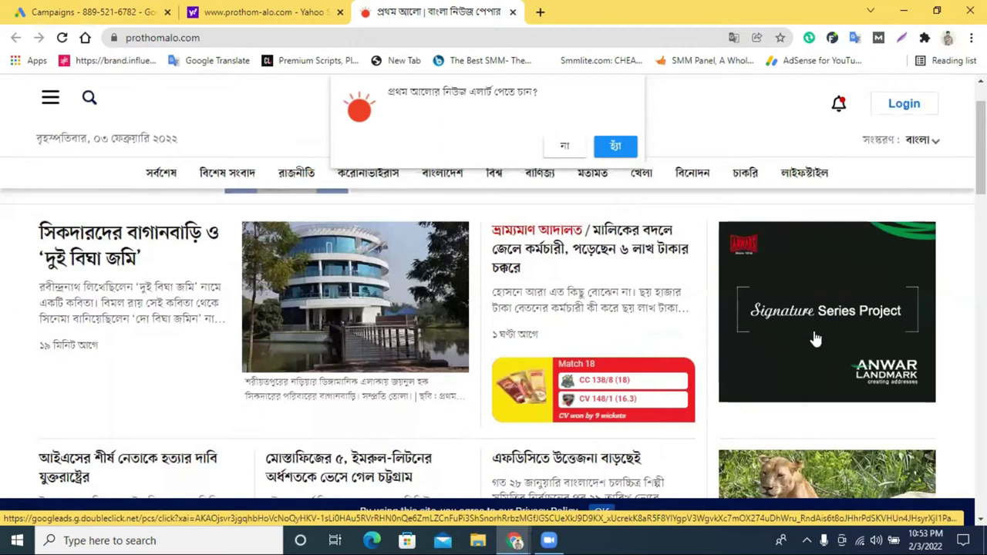
click(561, 146)
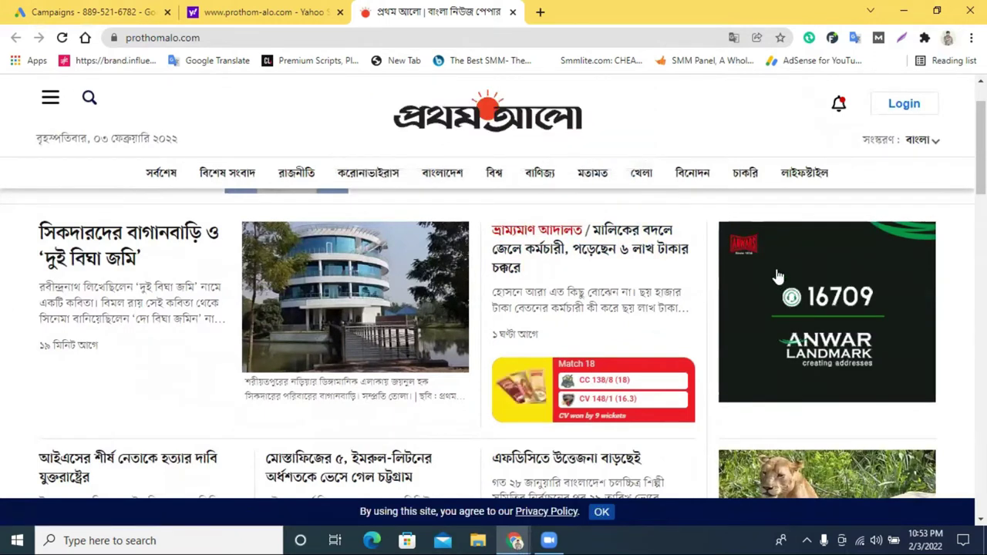
Step: Examine the display ads placed between the homepage's news sections and close the sticky banner ad
scroll(775, 274, down, 4)
scroll(779, 270, down, 4)
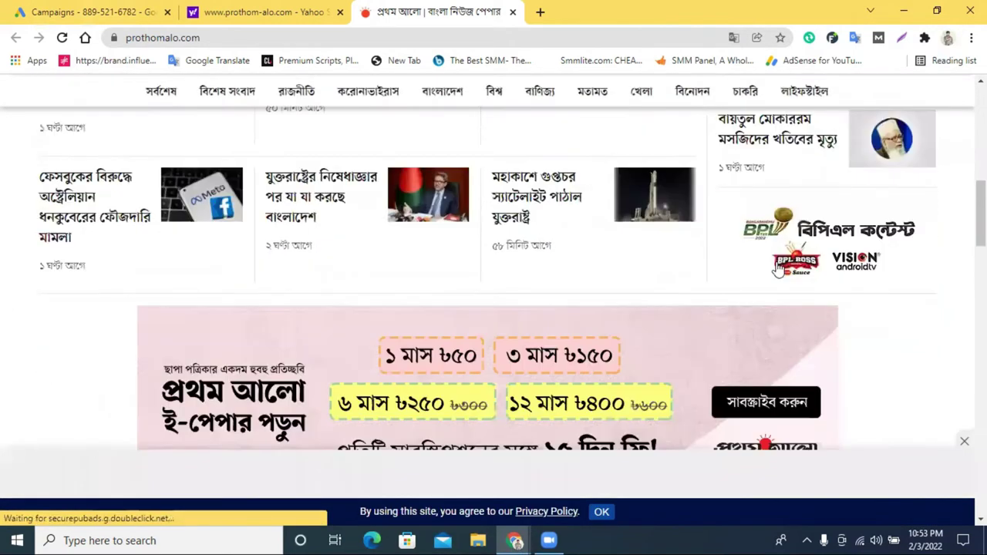
scroll(778, 266, down, 2)
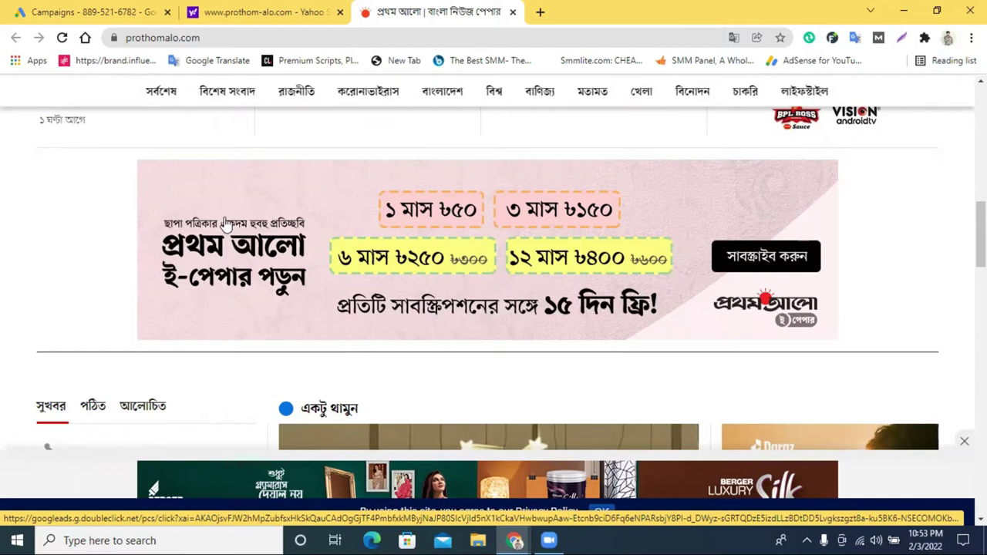
scroll(750, 274, down, 4)
scroll(750, 269, down, 10)
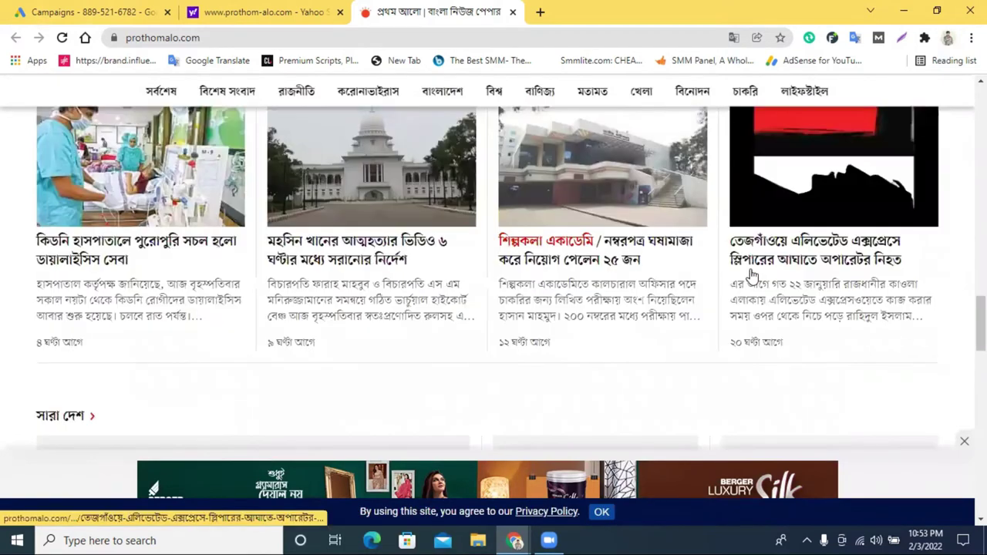
scroll(751, 274, down, 8)
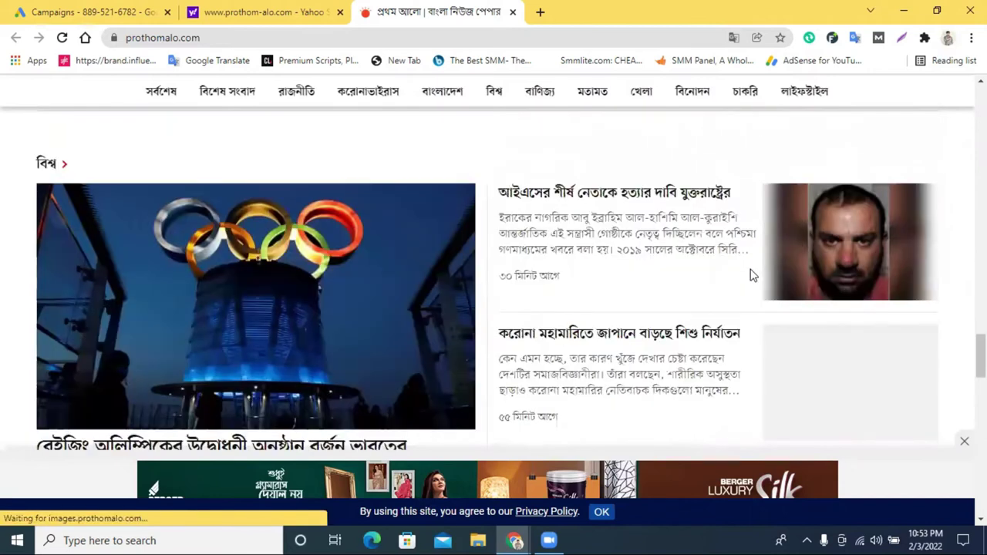
scroll(752, 275, down, 10)
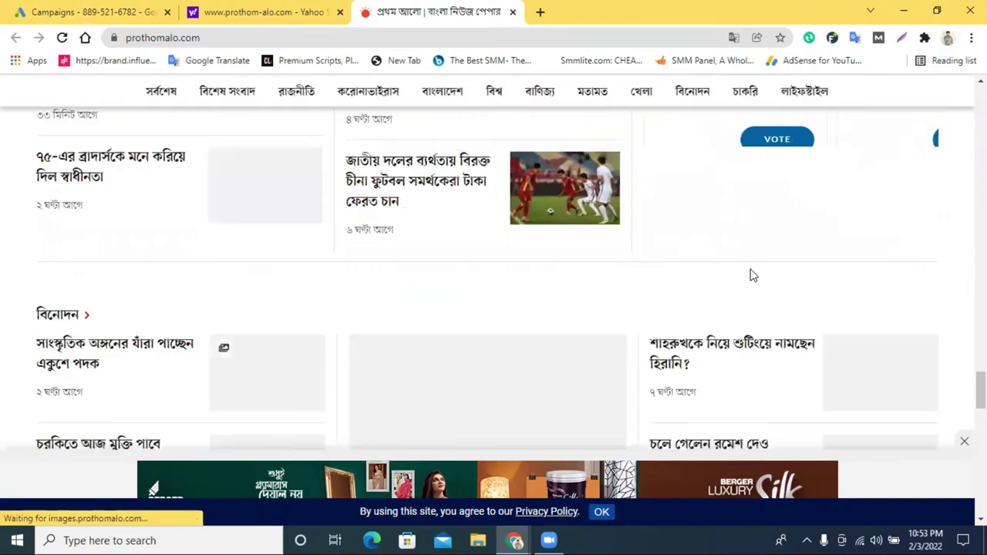
scroll(750, 275, down, 7)
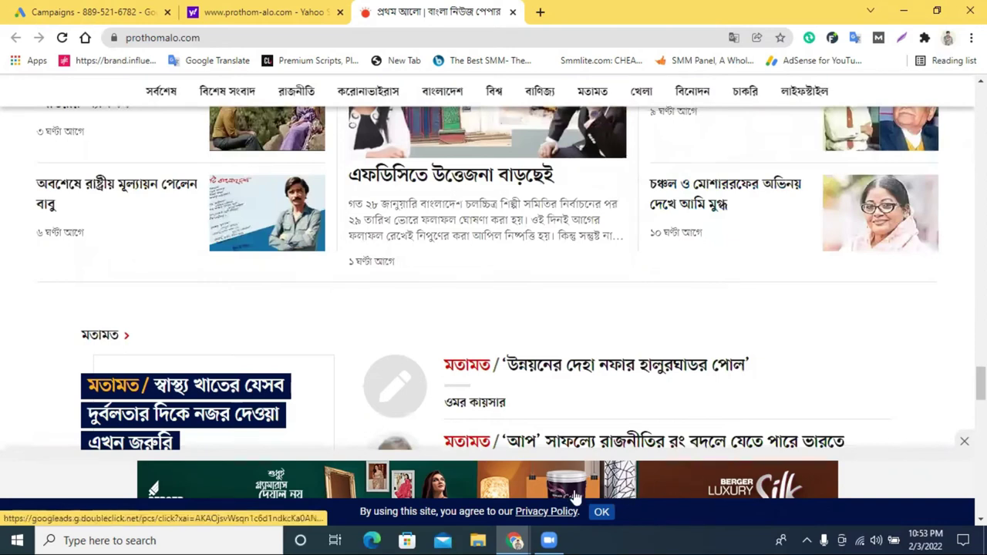
click(963, 441)
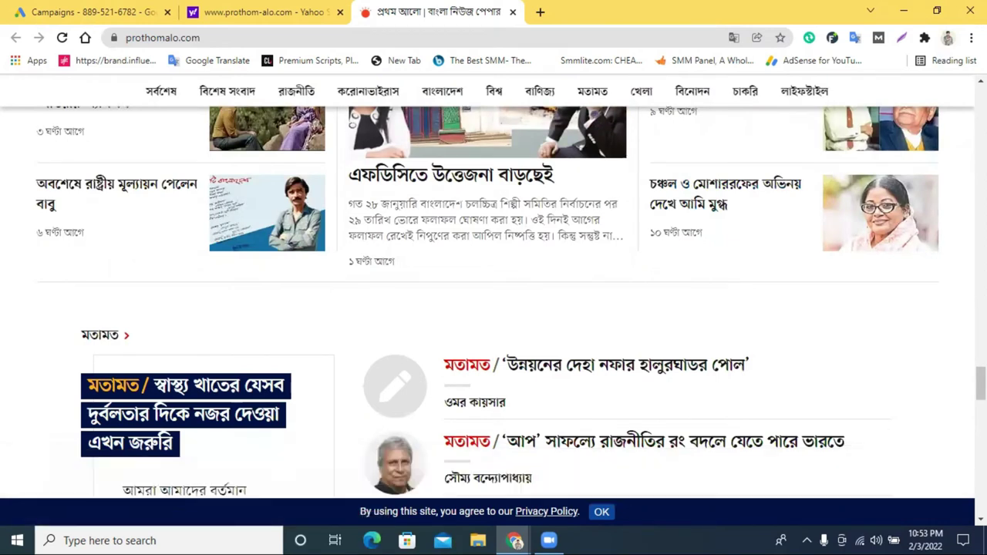
Step: Look through the remaining homepage sections for ad placements, down to the page footer
scroll(775, 392, down, 4)
scroll(774, 392, down, 7)
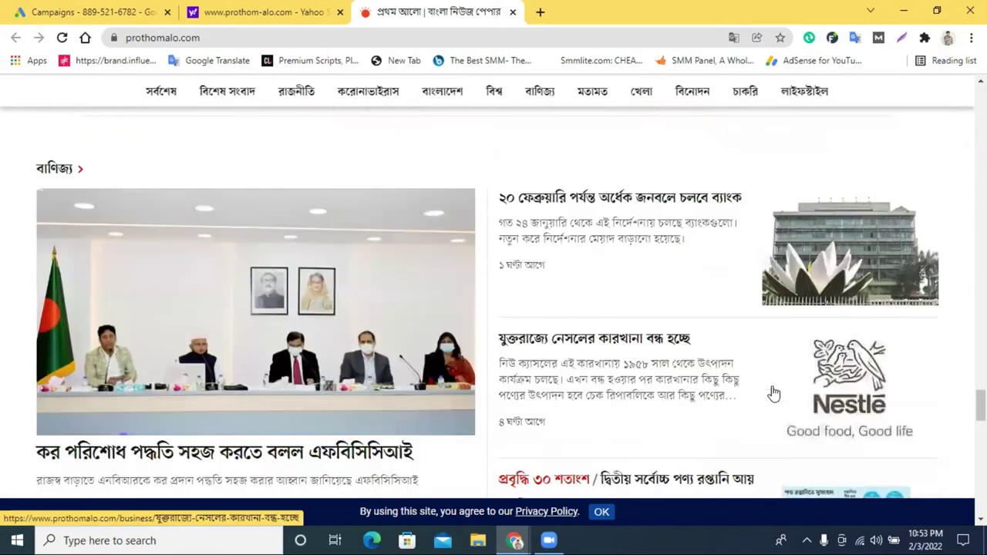
scroll(775, 393, down, 10)
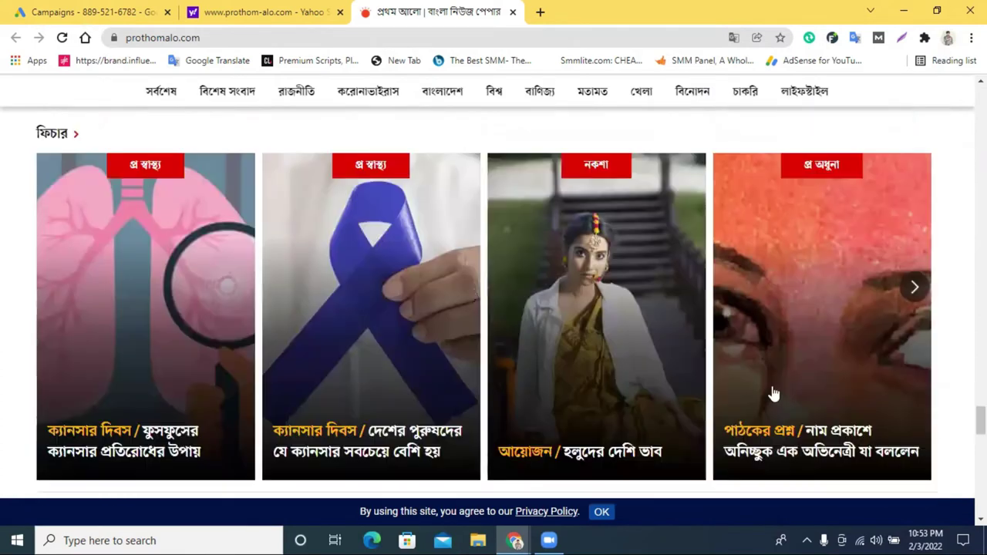
scroll(531, 327, down, 10)
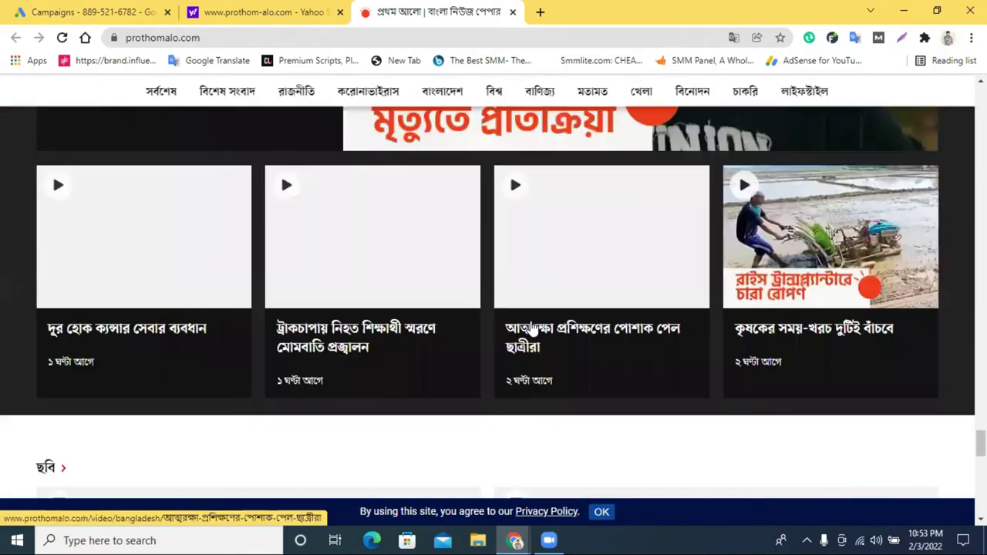
scroll(530, 326, down, 1)
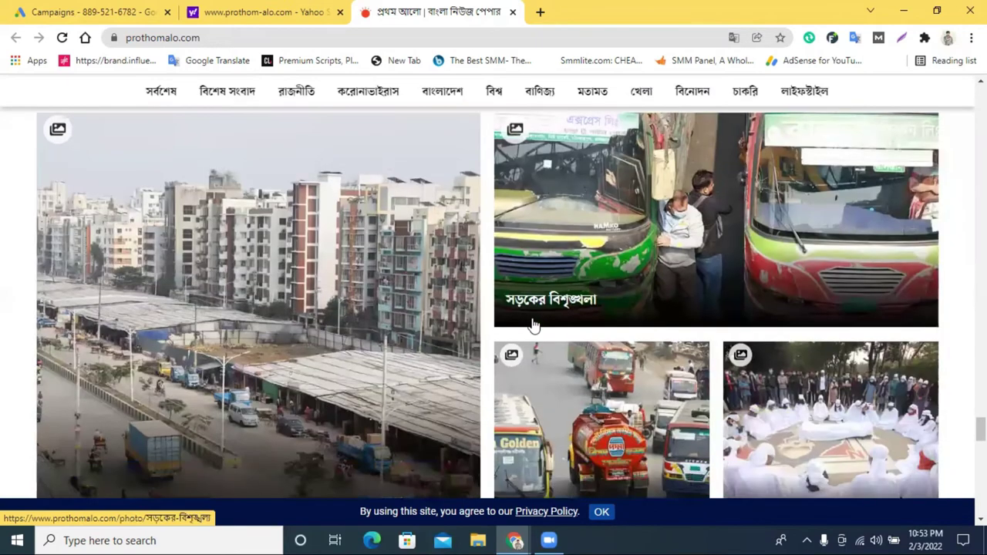
scroll(530, 326, down, 10)
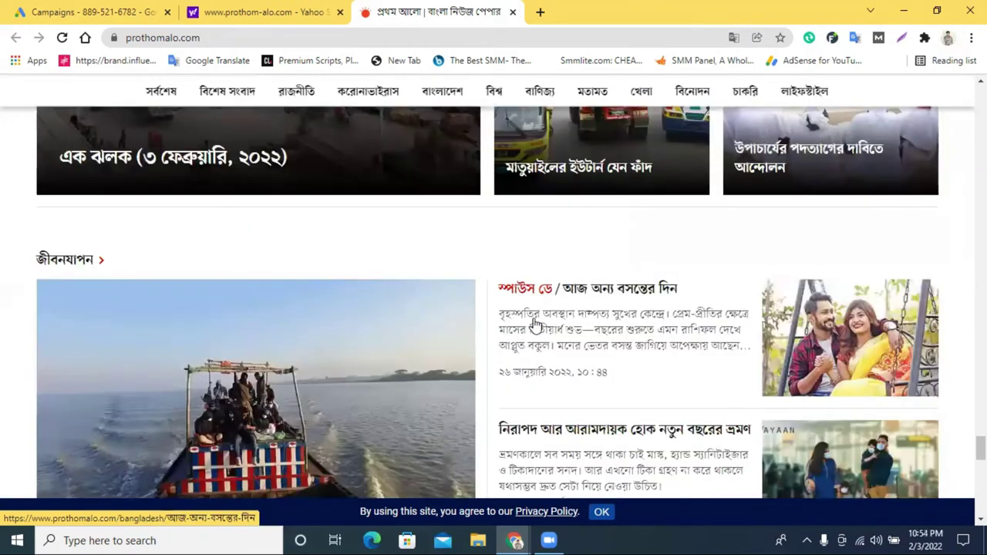
scroll(536, 326, down, 10)
scroll(536, 326, down, 20)
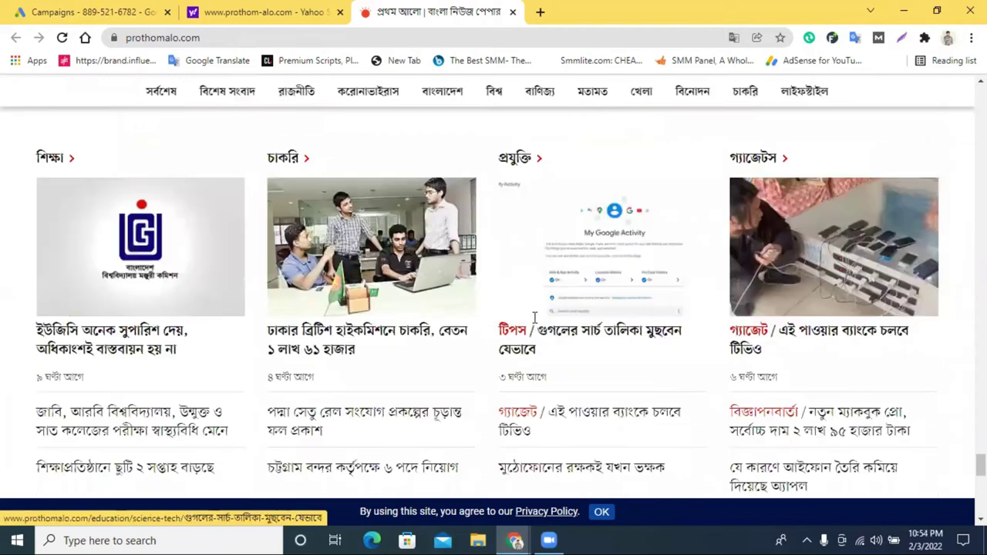
scroll(536, 324, down, 4)
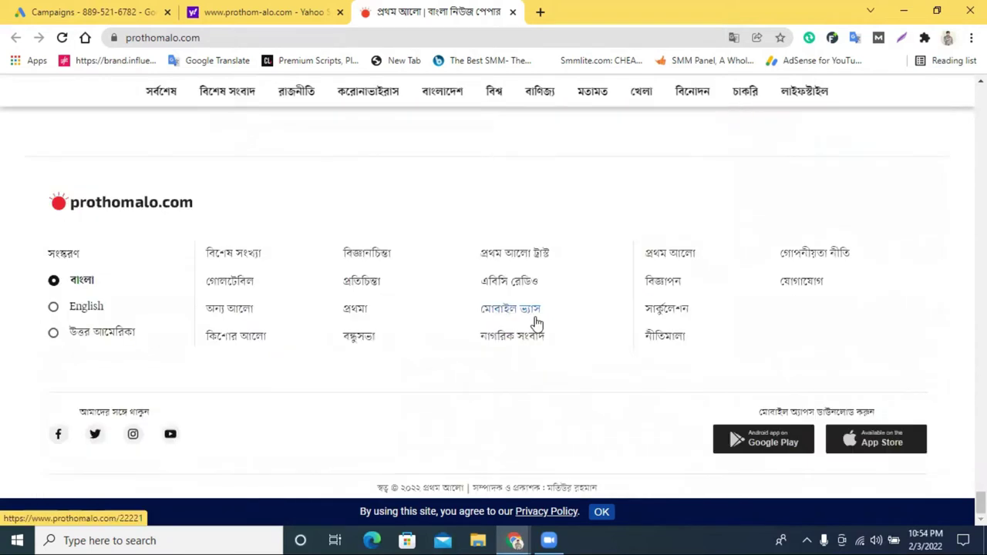
Step: Review the homepage sections again from the footer back up to the Google Ads banner below the site header
scroll(536, 324, up, 5)
scroll(537, 322, up, 2)
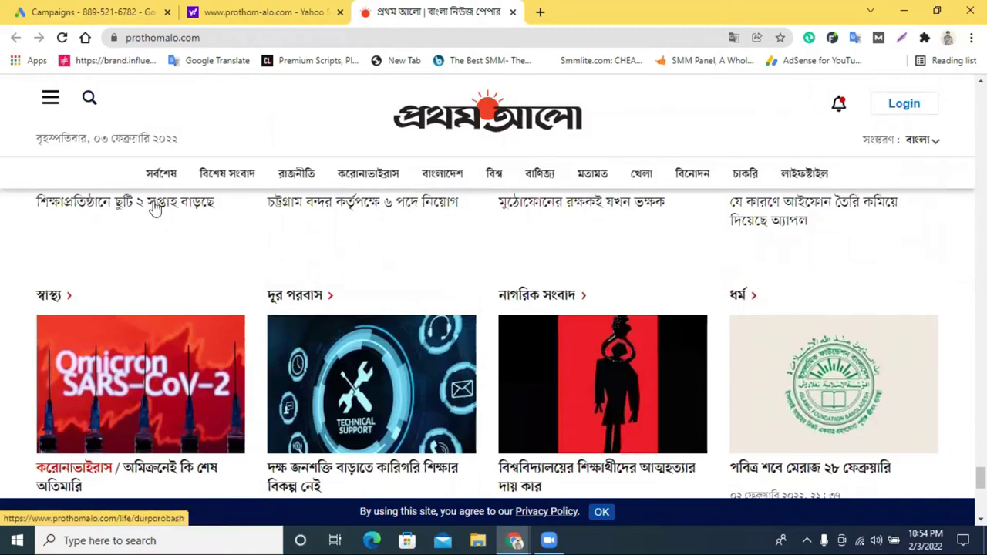
scroll(570, 330, up, 5)
scroll(573, 330, up, 15)
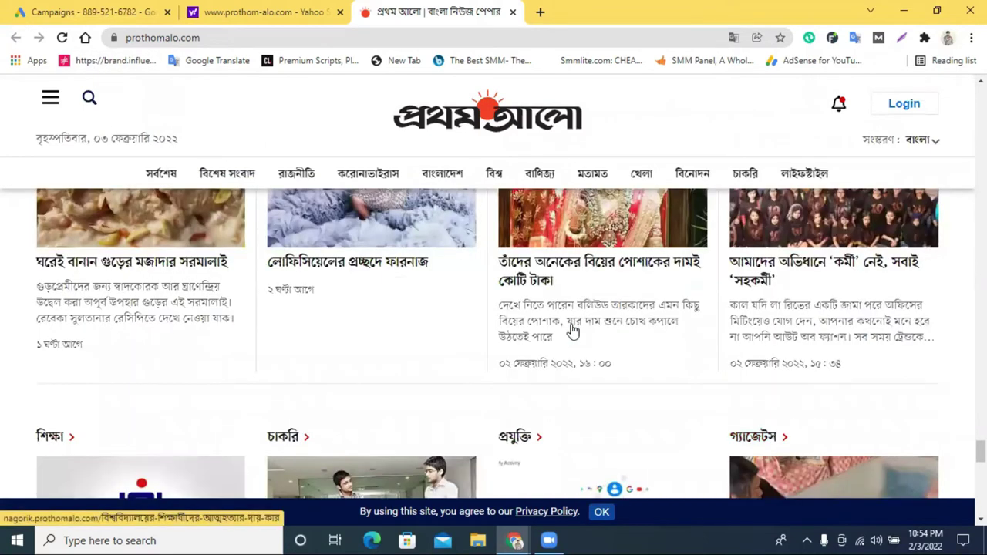
scroll(573, 330, up, 15)
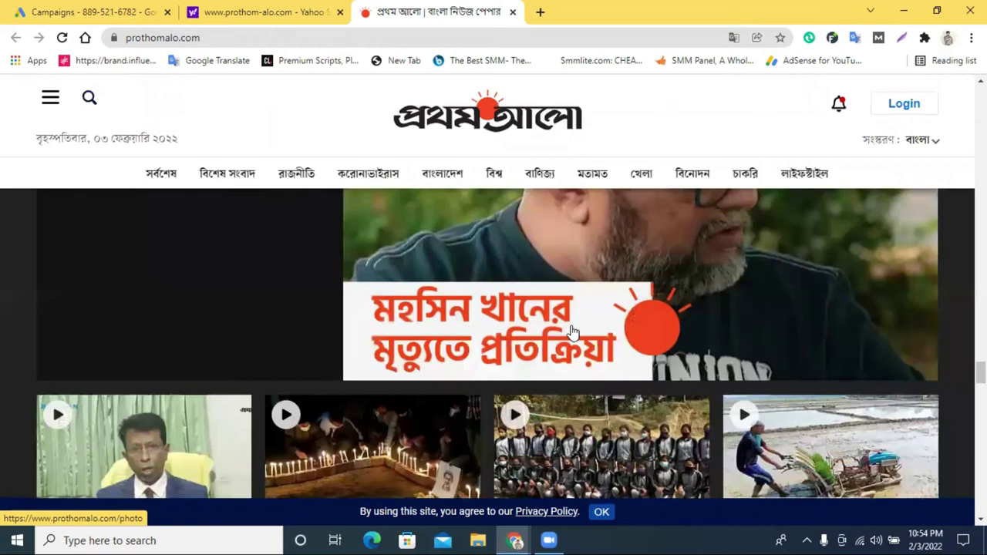
scroll(573, 330, up, 10)
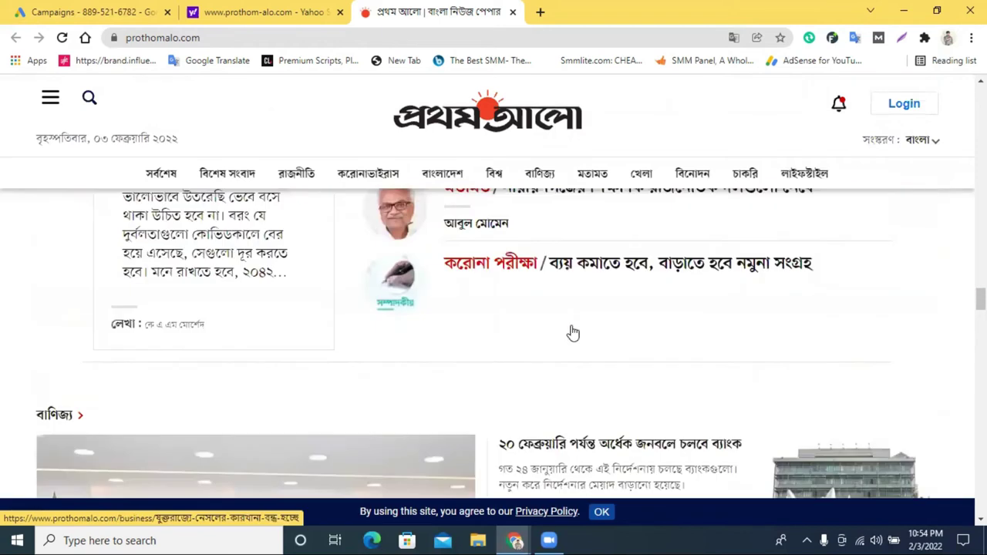
scroll(573, 330, up, 15)
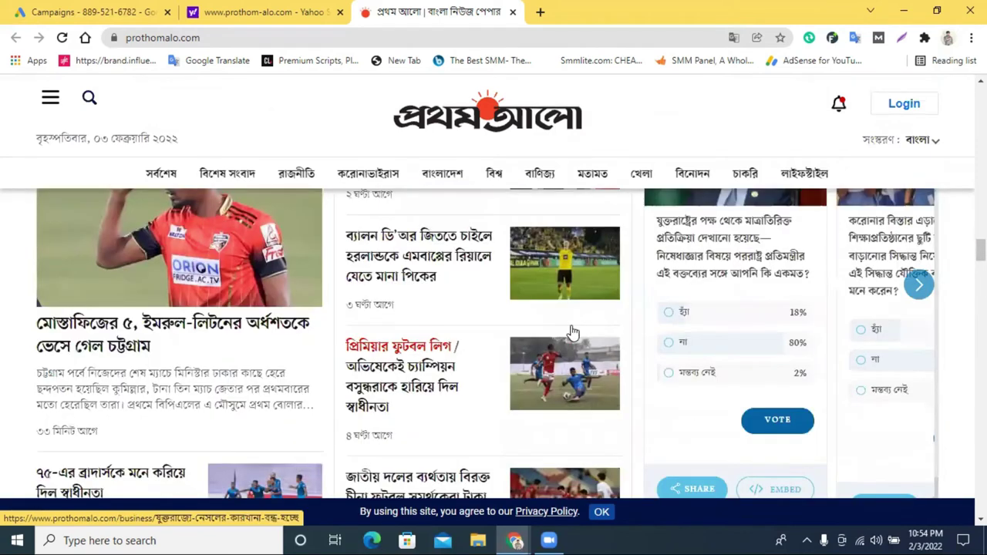
scroll(572, 332, up, 15)
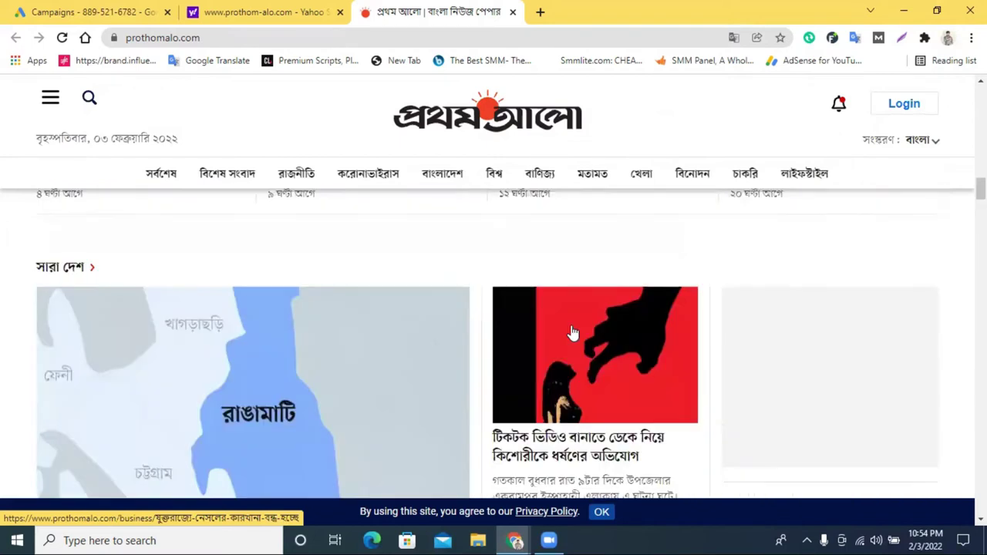
scroll(573, 331, up, 15)
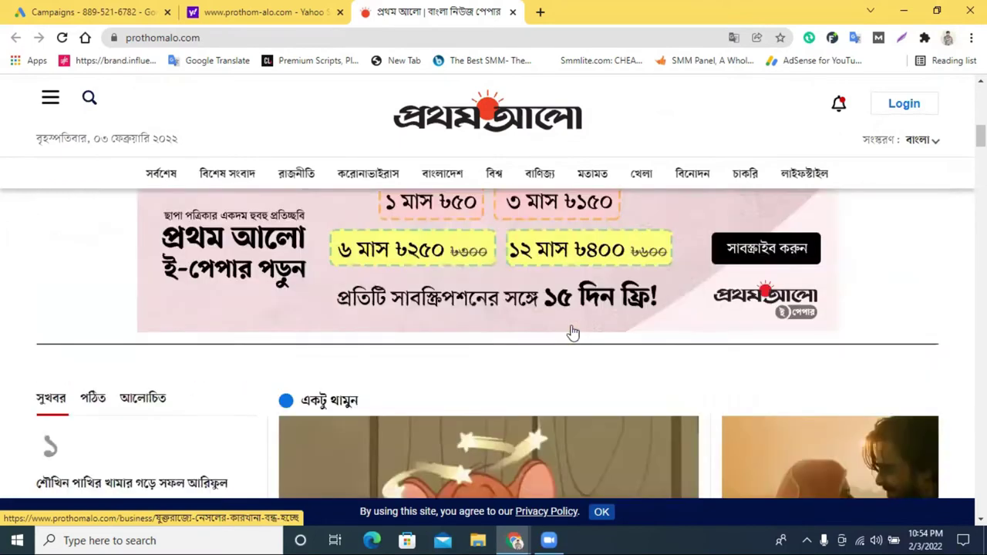
scroll(572, 331, up, 1)
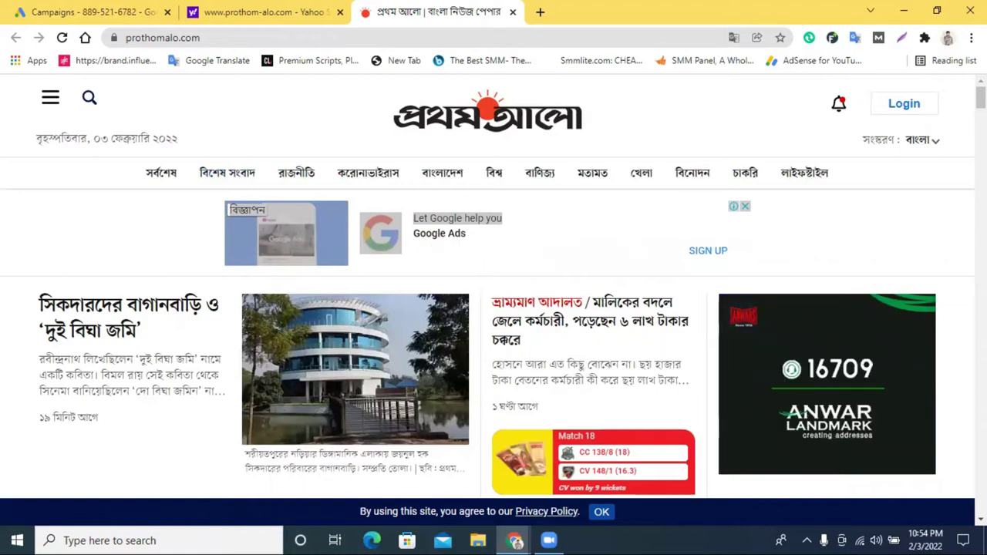
Step: Open fiverr.com in a new incognito window
click(972, 38)
click(905, 94)
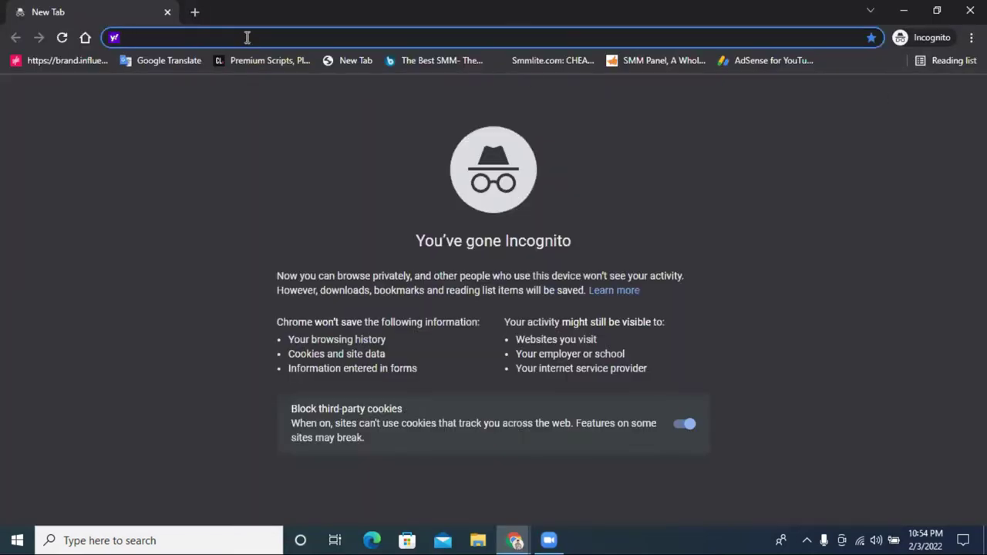
text(fiver)
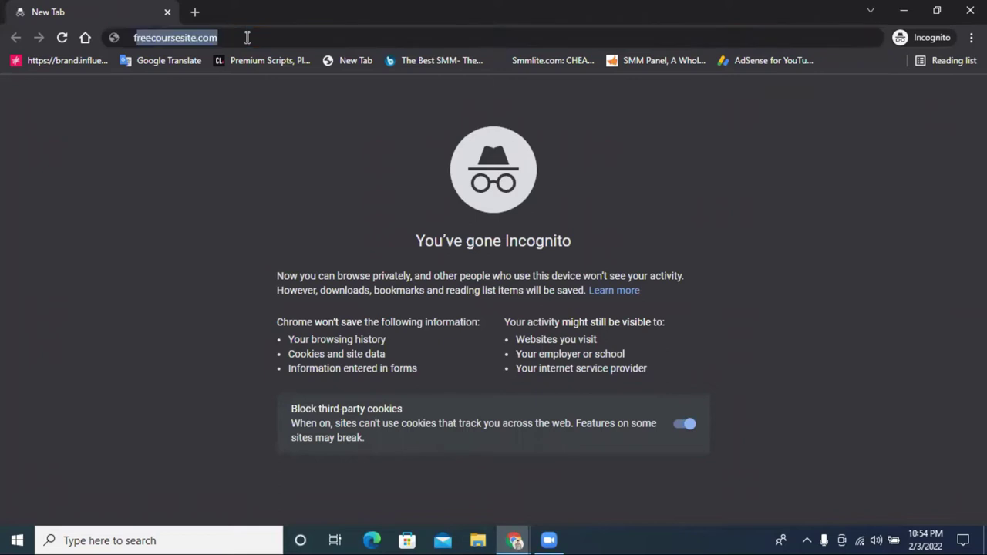
text(r)
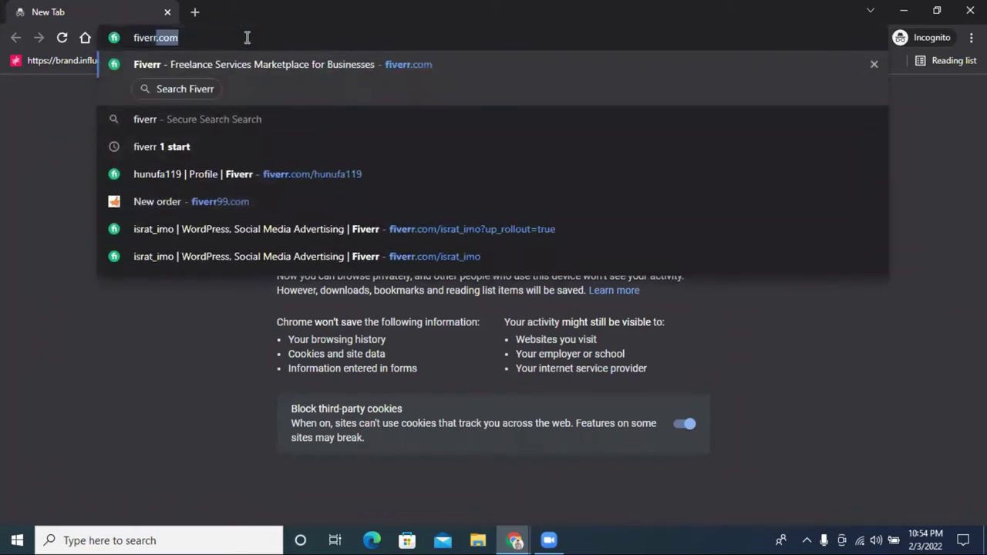
text(.com)
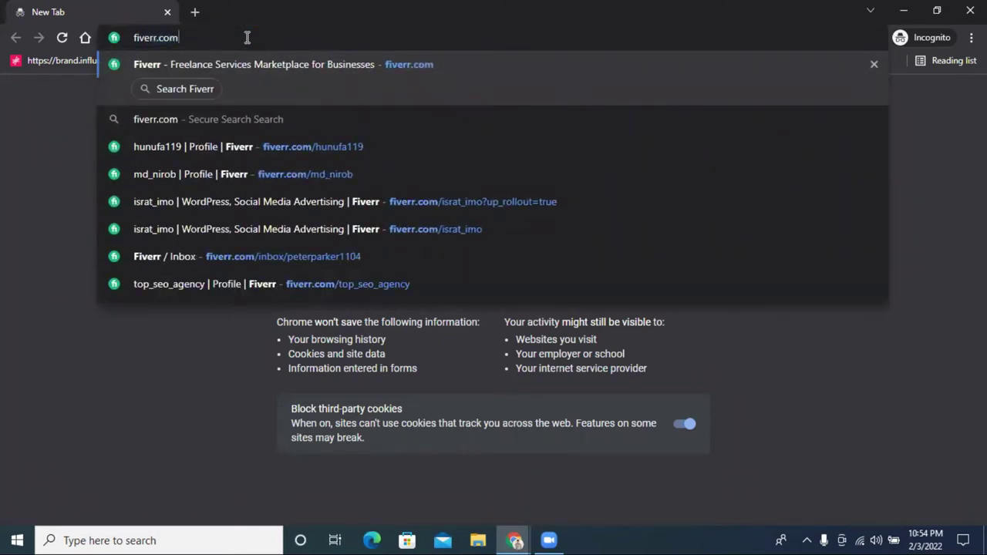
key(Return)
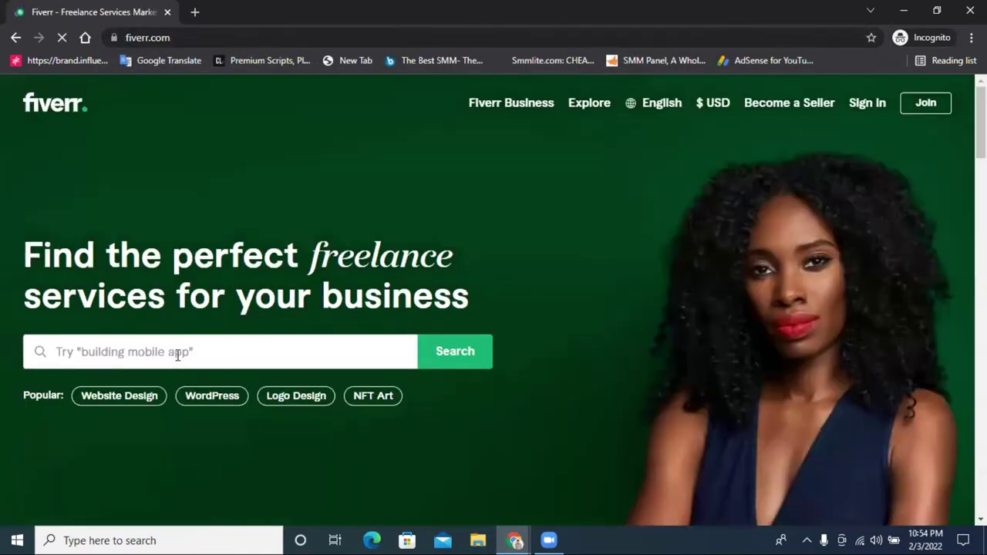
Step: Search Fiverr for the suggested service "google display ads campaign" and dismiss the Join Fiverr prompt
click(175, 350)
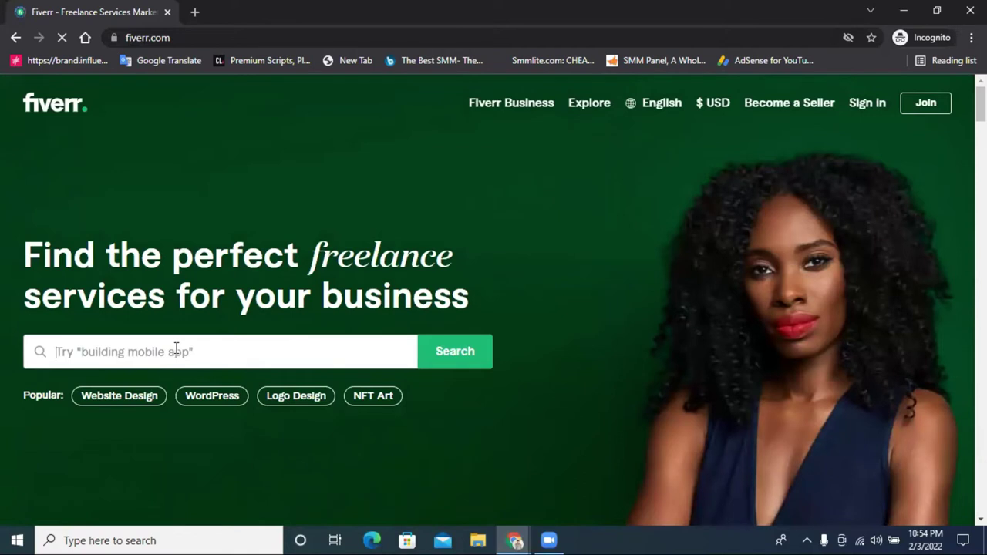
text(google desp)
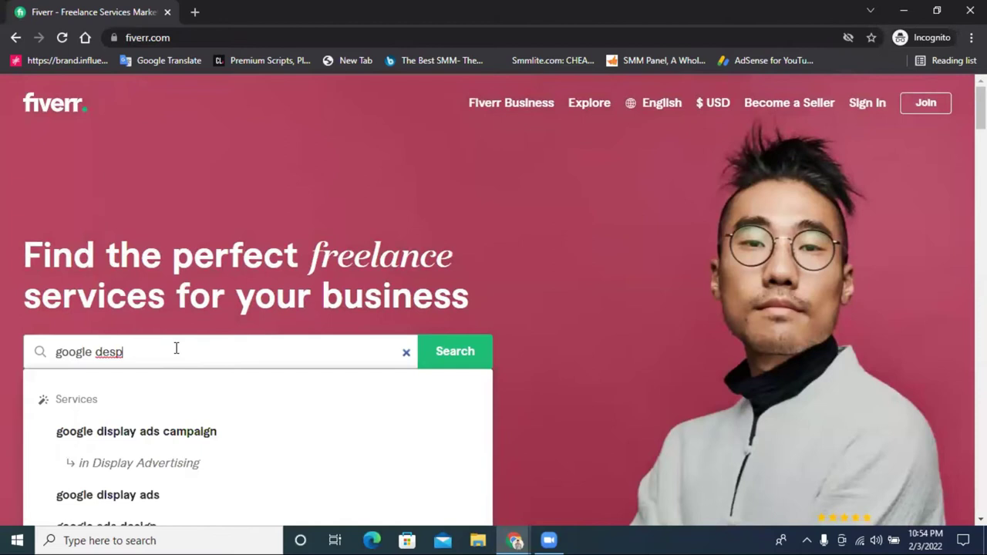
click(131, 436)
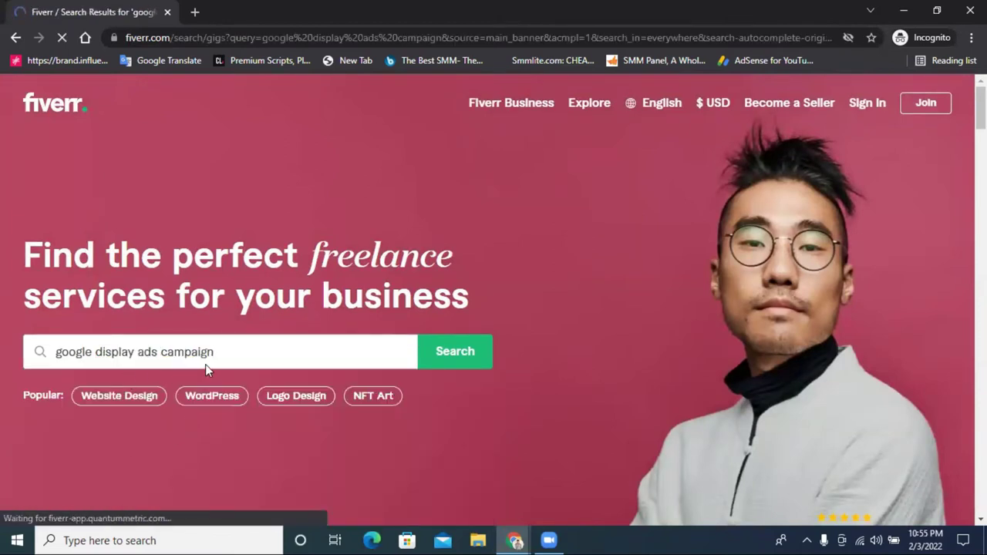
scroll(251, 356, down, 1)
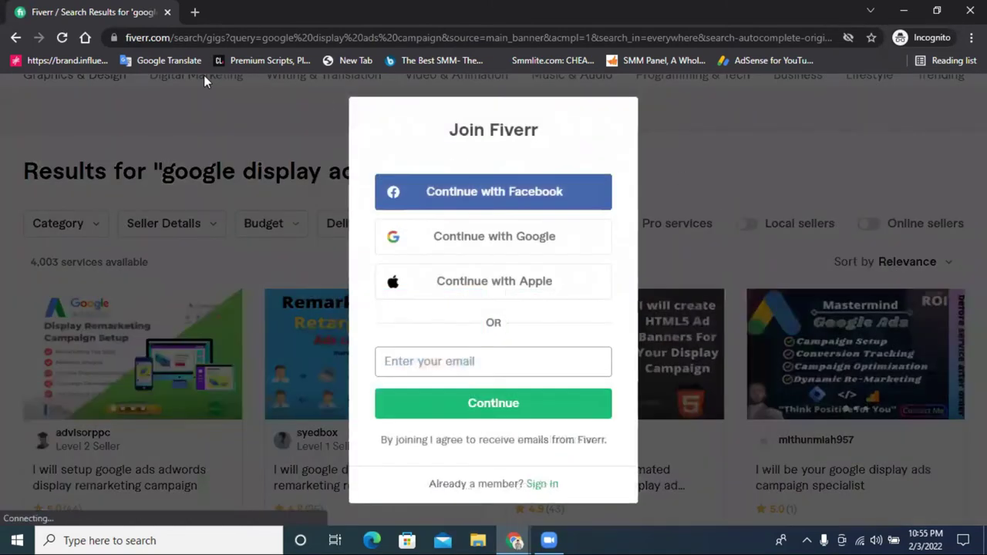
click(73, 47)
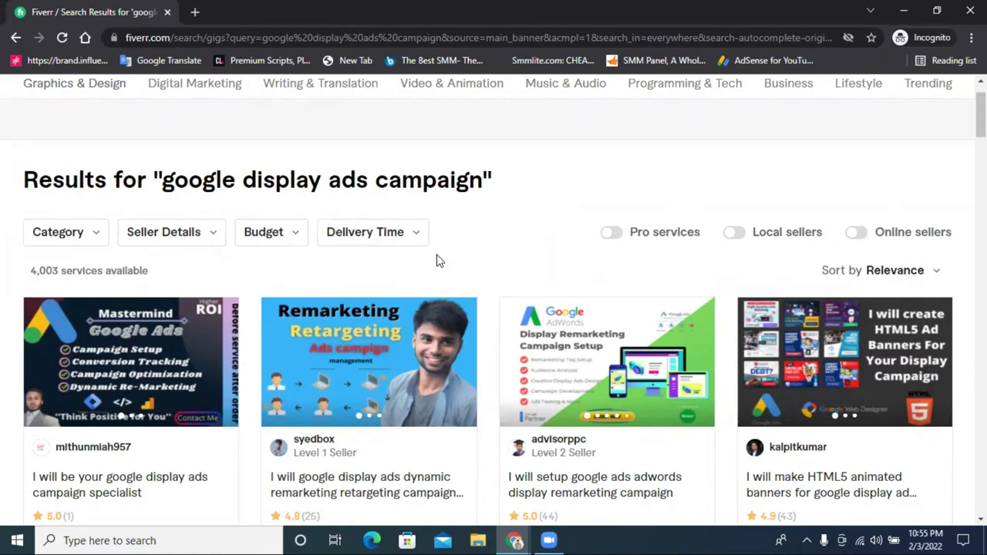
Step: Open the gig "I will setup google ads adwords display remarketing campaign" from the results and examine its title
scroll(497, 251, down, 2)
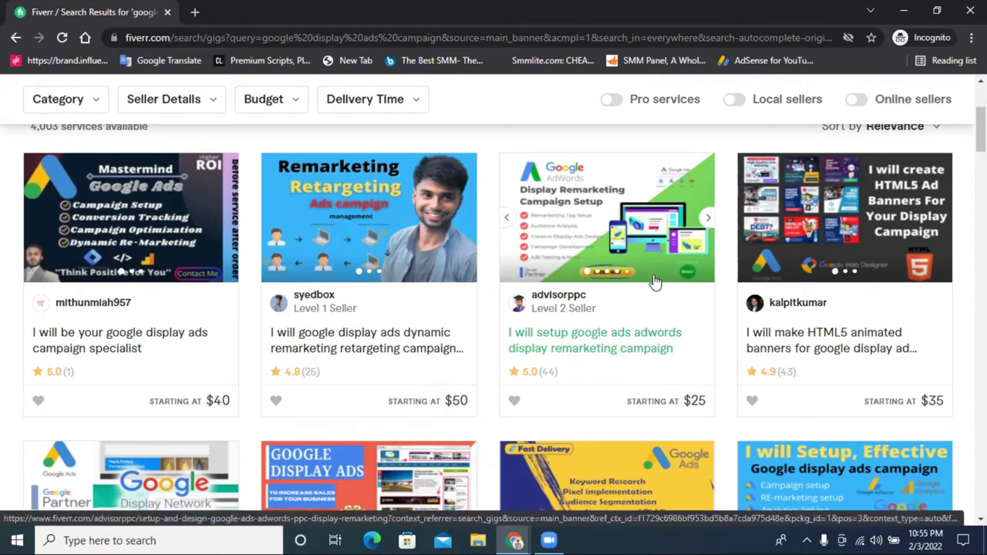
click(555, 350)
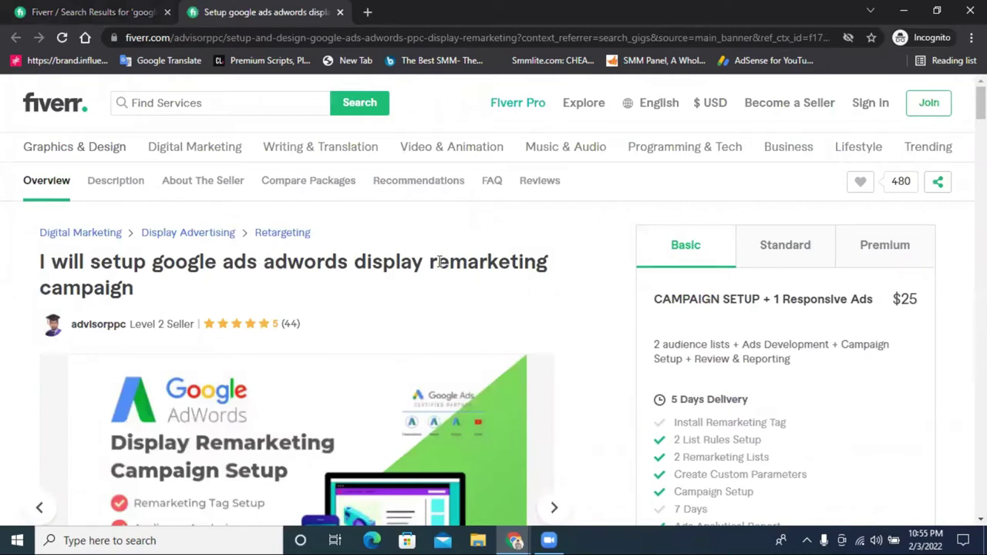
triple_click(312, 270)
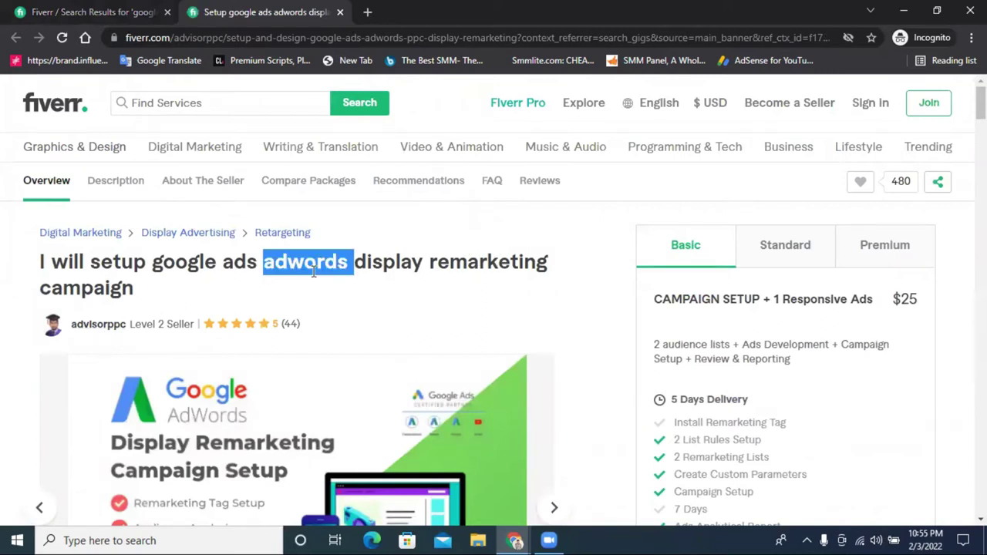
click(577, 287)
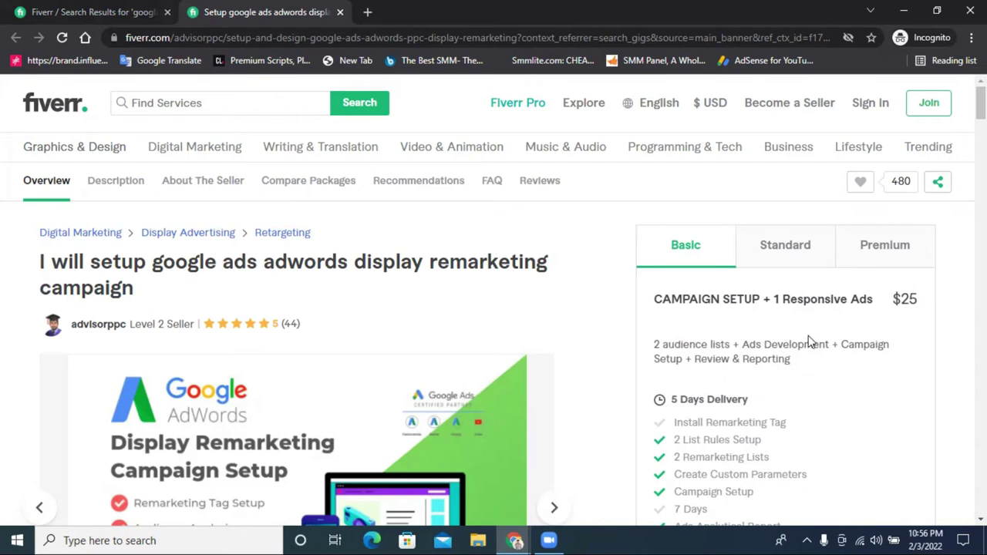
Step: Compare the prices and delivery times of the gig's Basic, Standard and Premium packages, ending on Standard
drag(683, 403, 669, 403)
drag(899, 300, 925, 302)
click(788, 250)
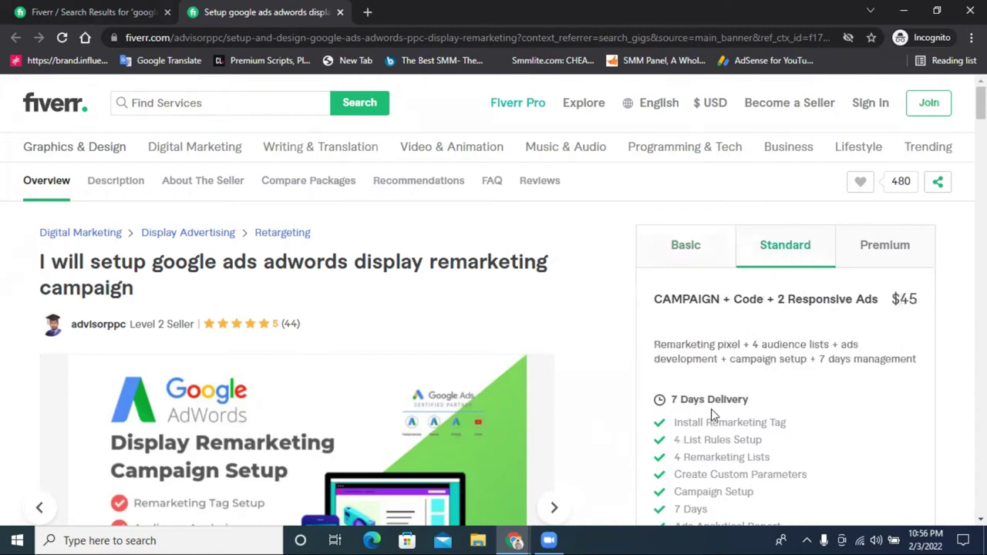
drag(892, 299, 908, 301)
click(887, 261)
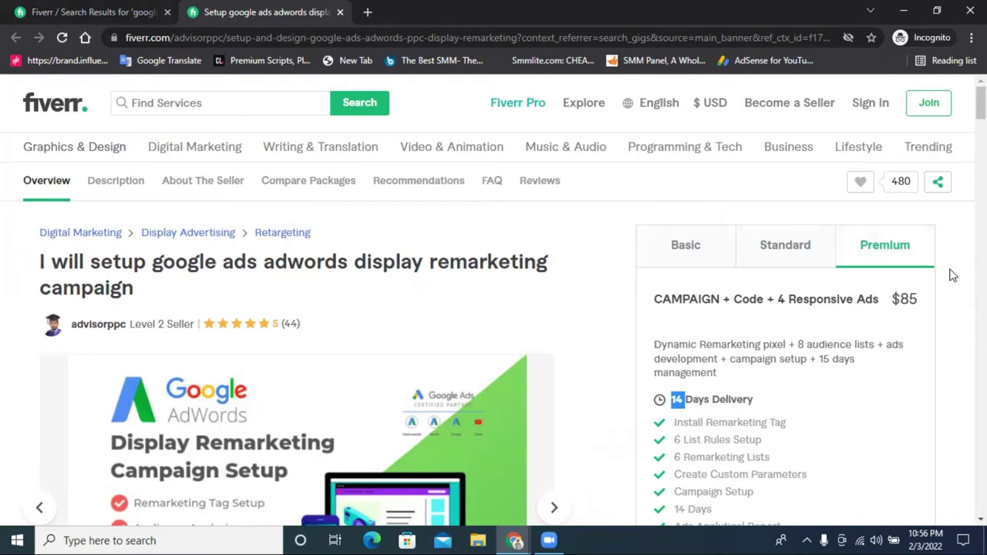
double_click(911, 300)
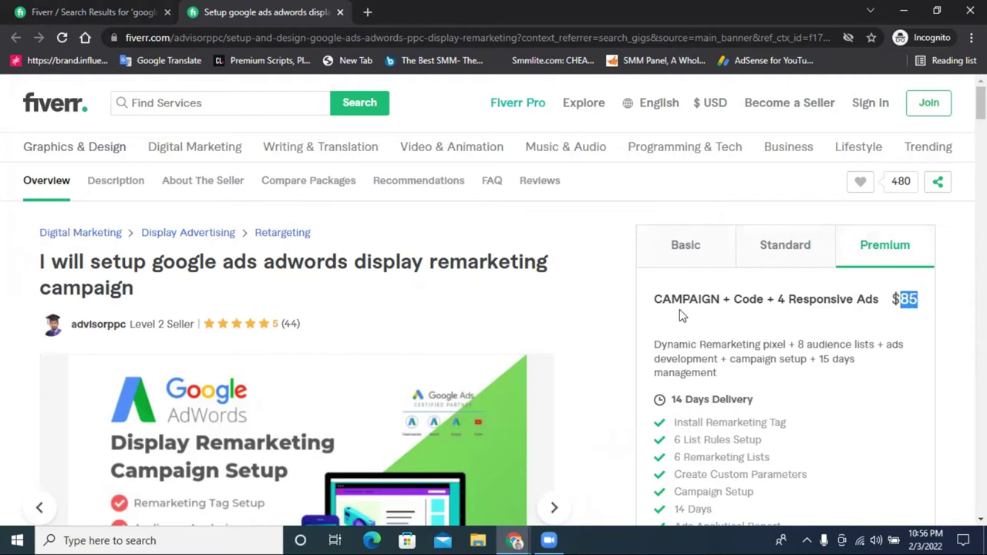
click(787, 256)
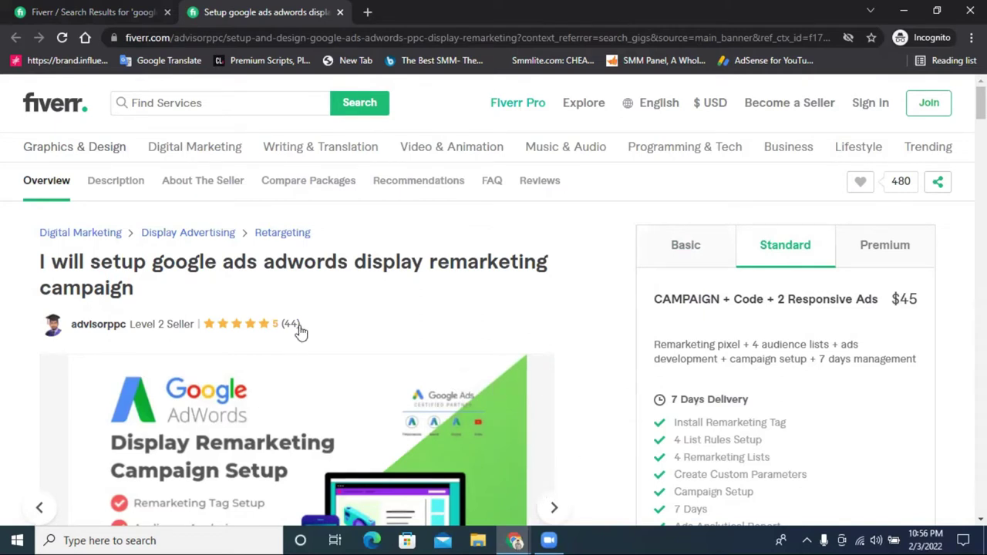
Step: Search the web for "calculator" in a separate tab and check the gig's review count for the calculation
click(367, 12)
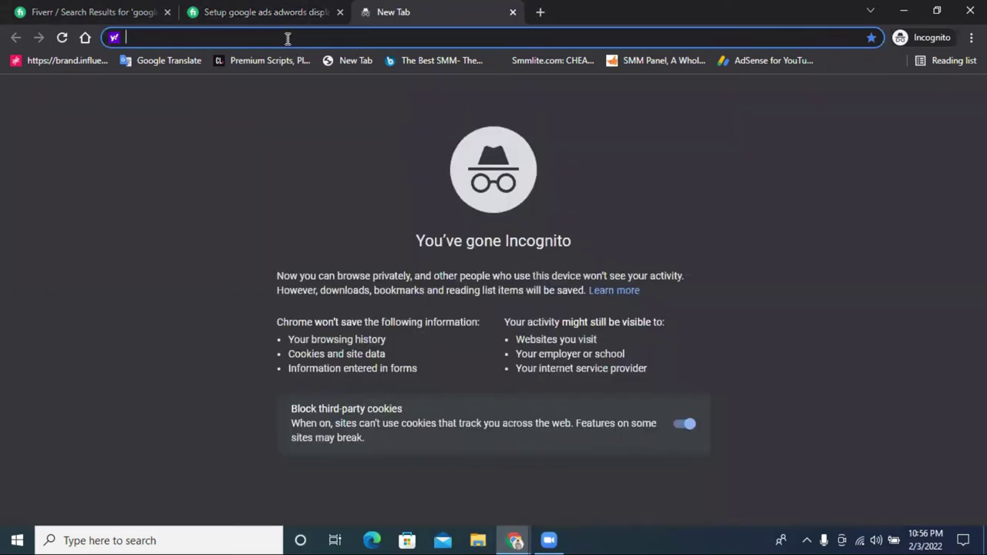
text(calc)
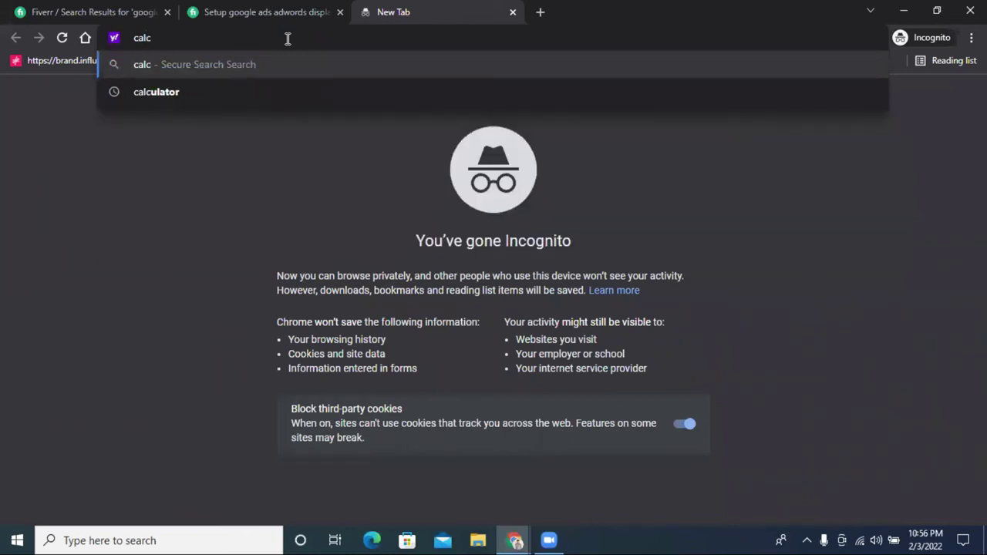
key(Down)
key(Return)
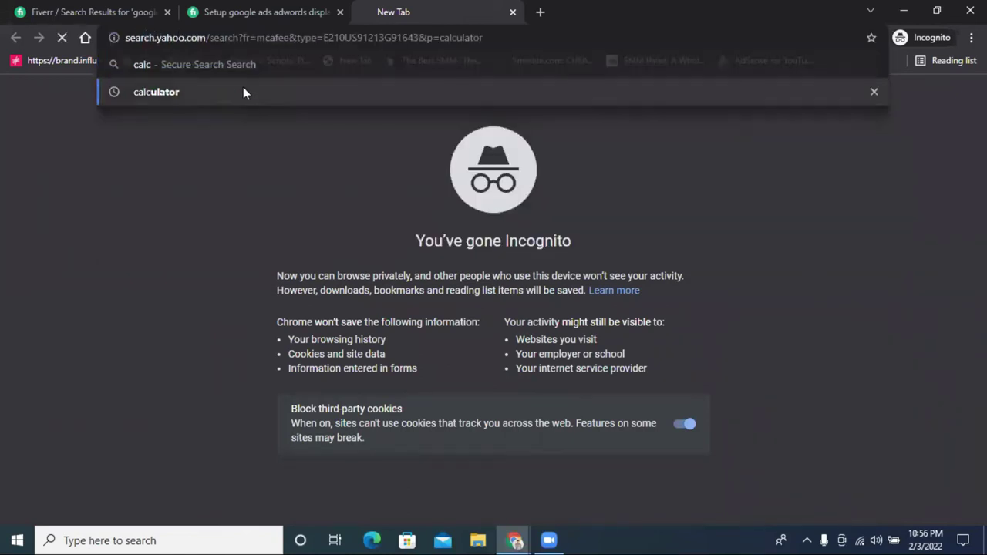
click(261, 13)
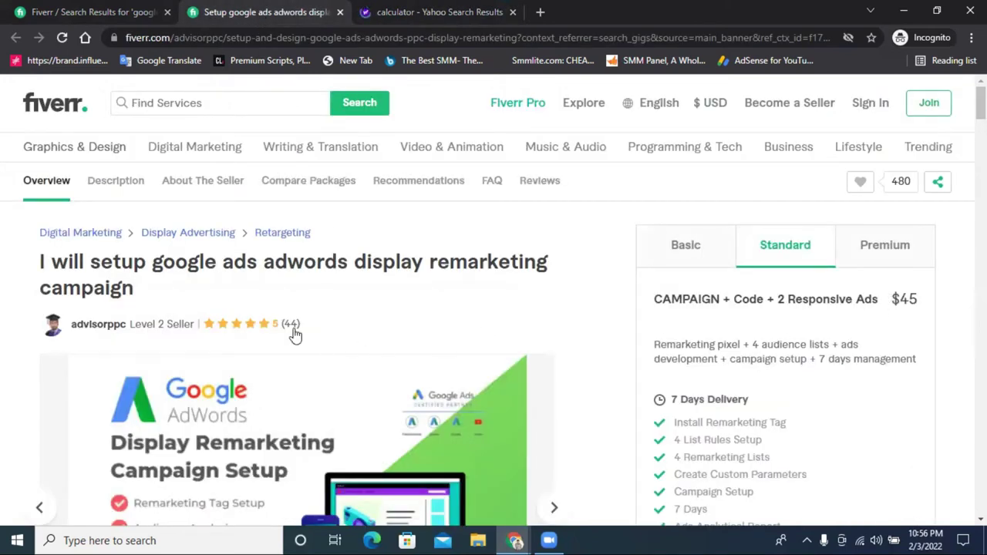
click(418, 10)
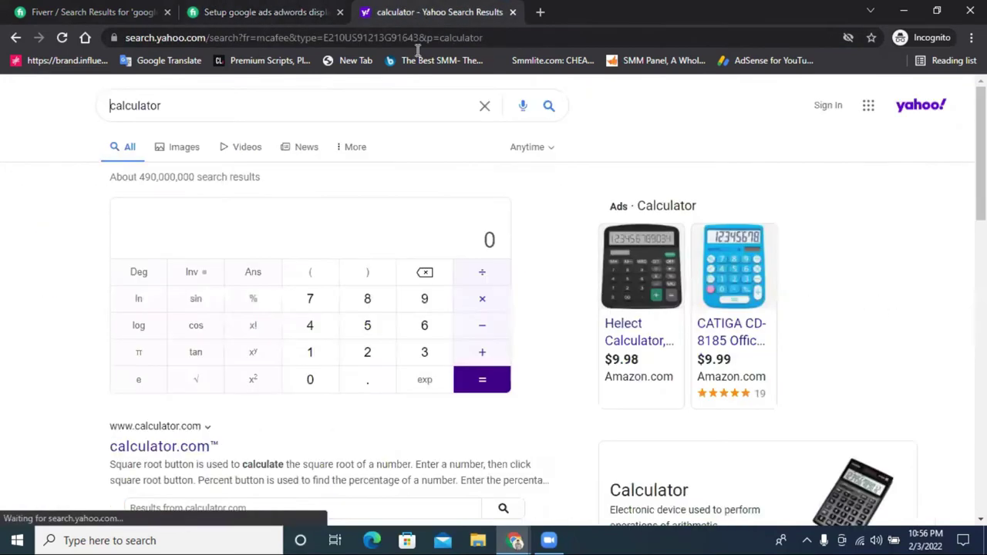
Step: Multiply 44 by 45 in the online calculator to estimate the gig's earnings
triple_click(310, 328)
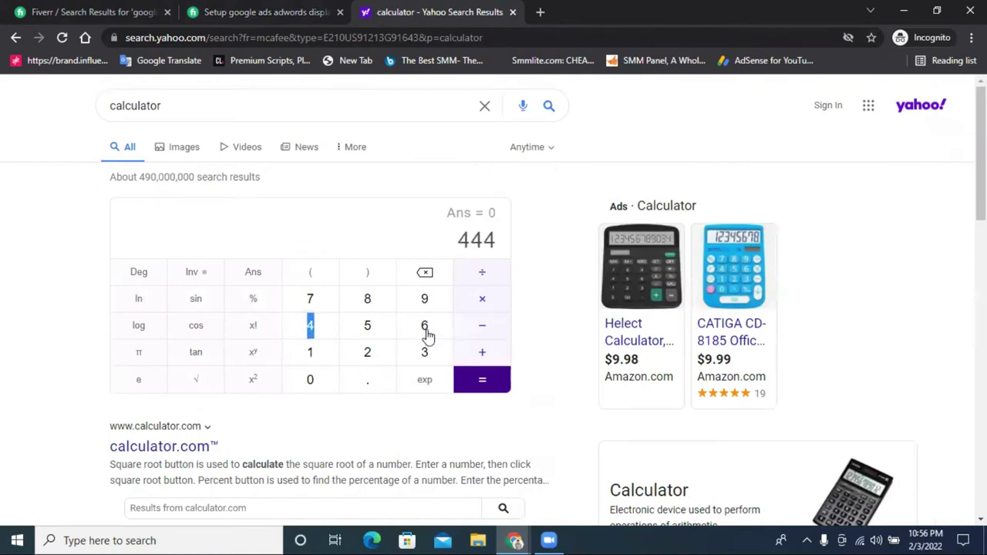
click(426, 272)
click(482, 300)
click(311, 330)
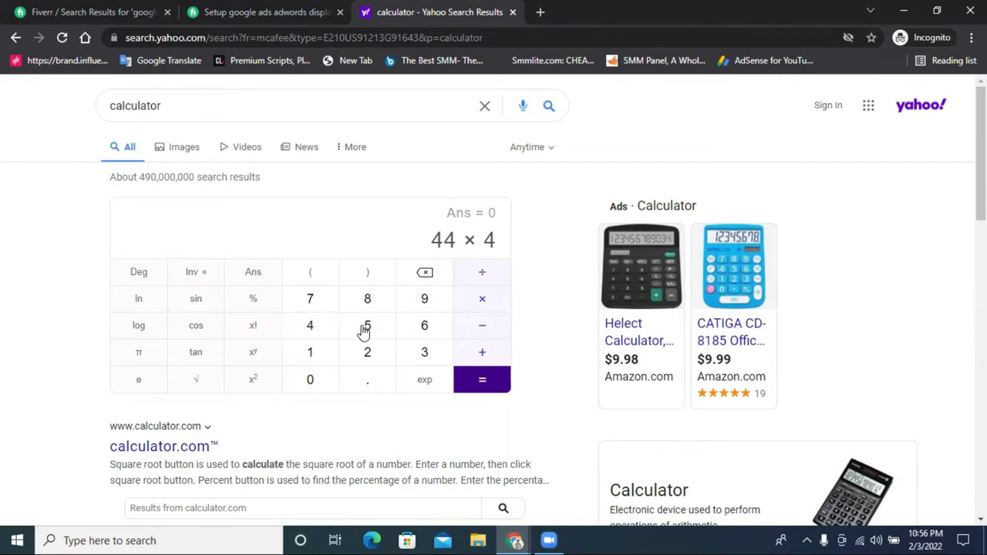
click(365, 330)
click(467, 379)
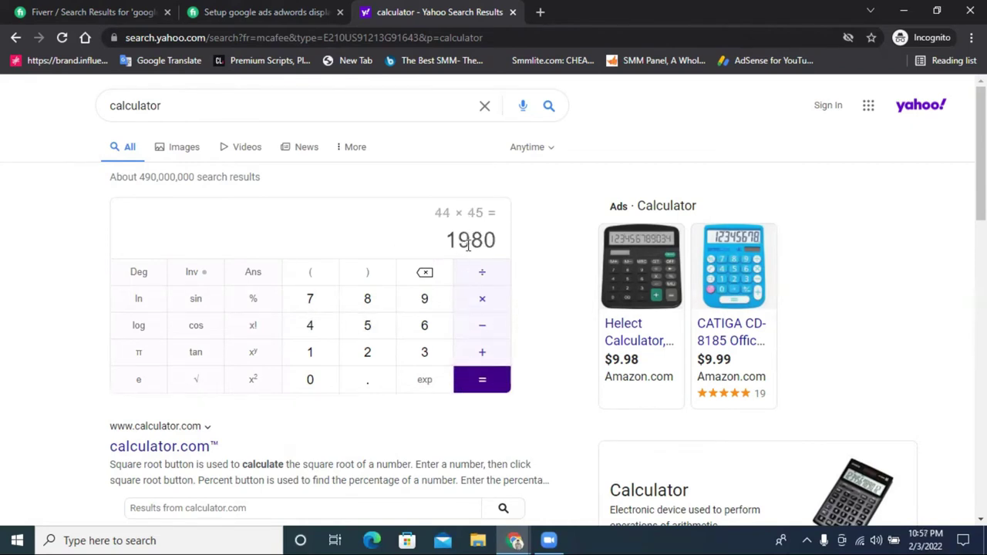
Step: Multiply the calculated dollar earnings by 85 and highlight the leading two digits of the product
drag(443, 245, 471, 245)
click(483, 303)
click(368, 303)
click(370, 327)
click(468, 381)
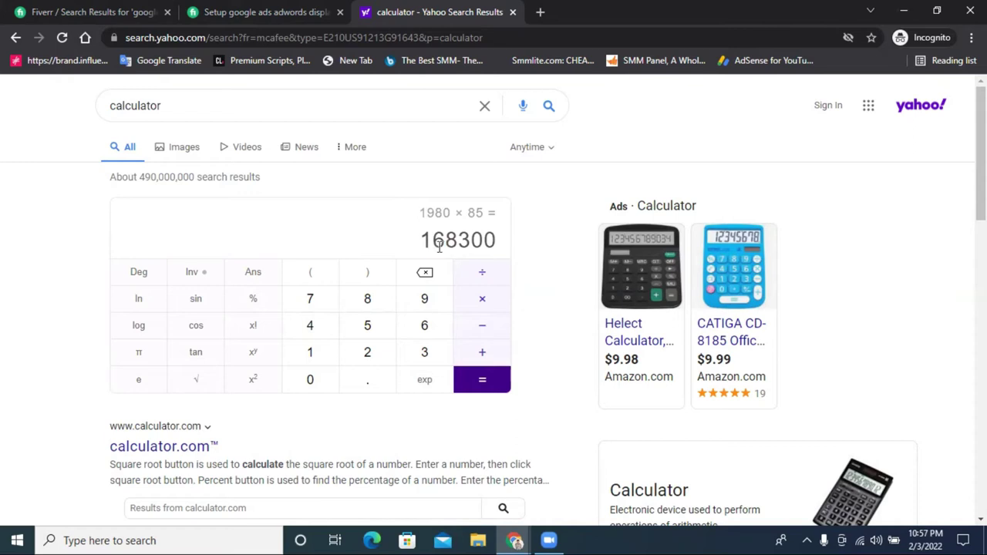
drag(439, 245, 421, 245)
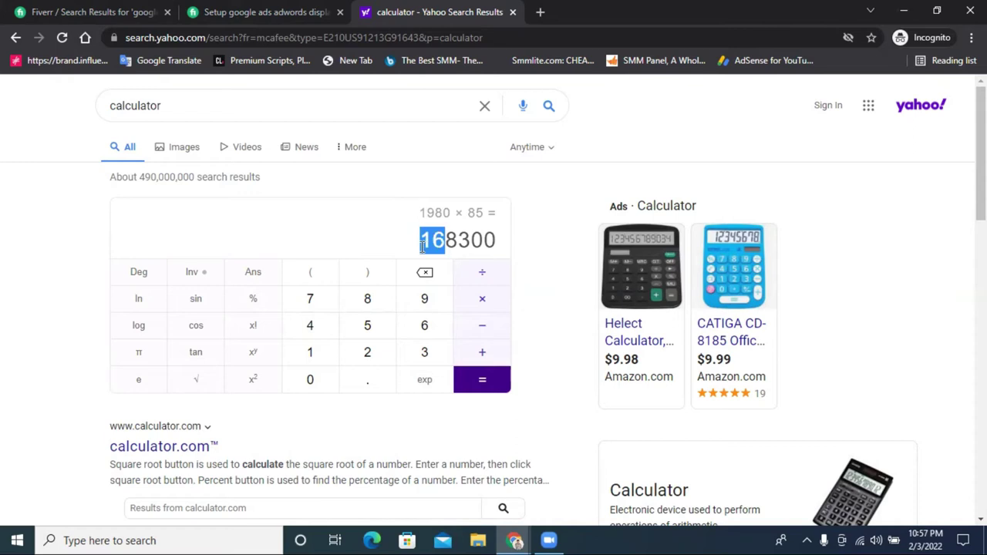
Step: Examine the seller's overall review count in the gig's About The Seller section and return to the gig overview
click(276, 9)
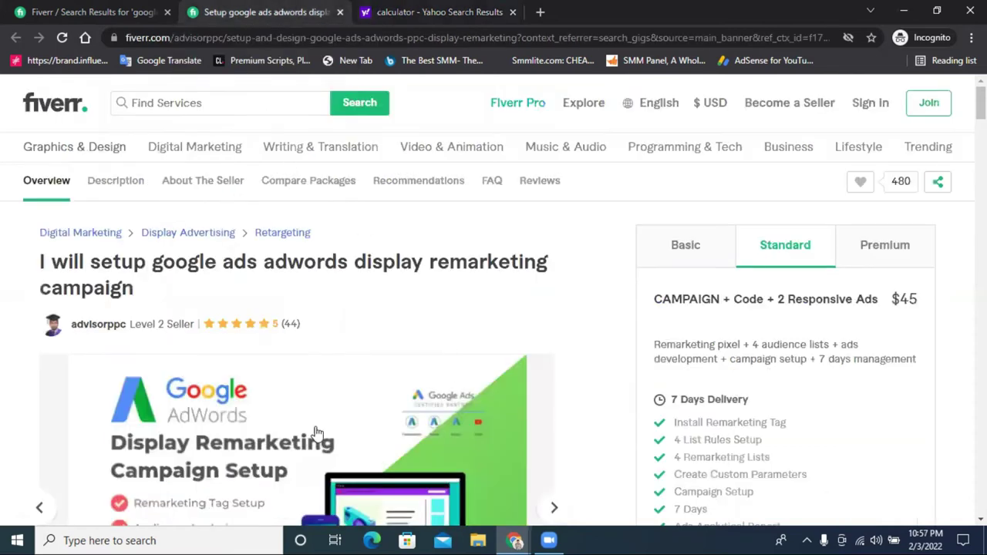
scroll(115, 332, down, 10)
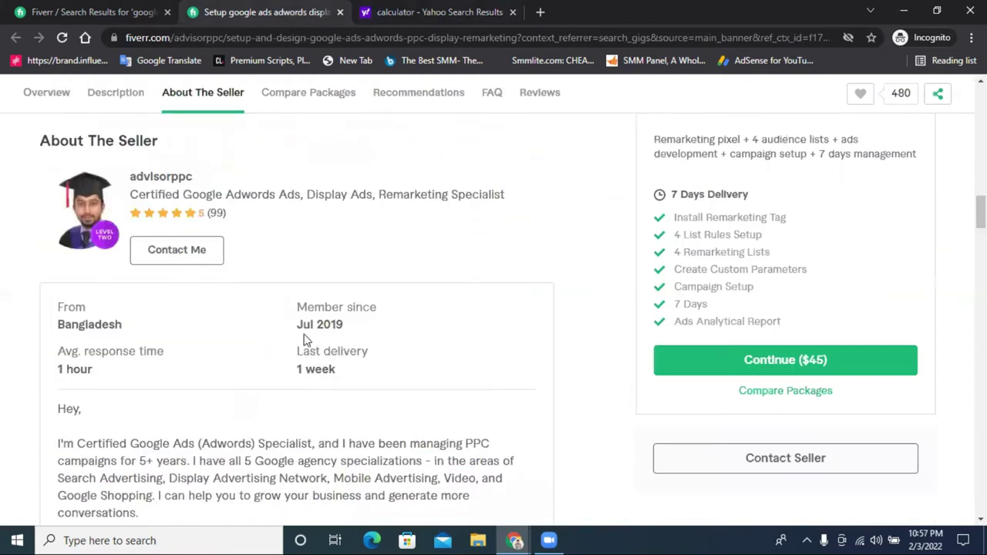
drag(213, 214, 234, 219)
click(258, 218)
scroll(259, 227, up, 8)
scroll(280, 270, up, 10)
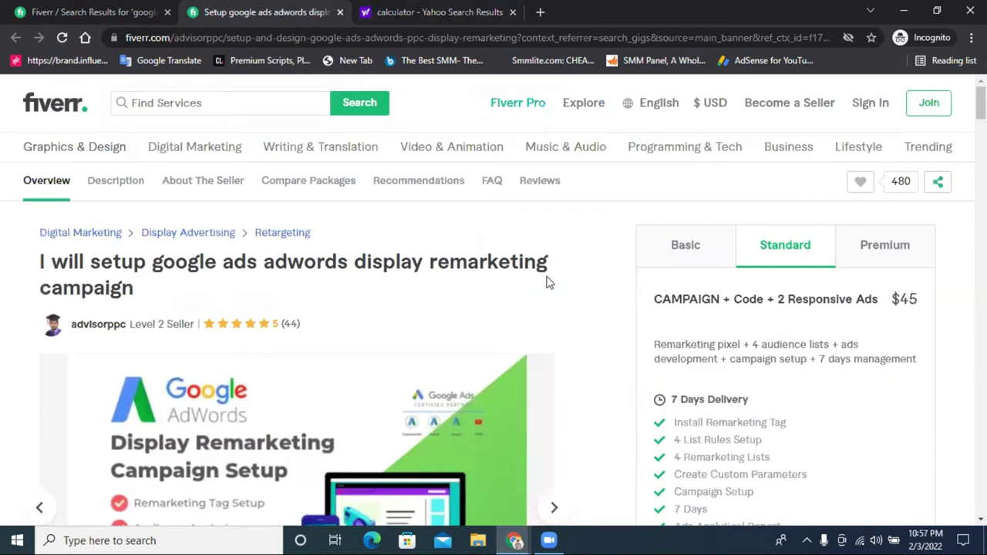
Step: Recheck the calculator and the gig's seller details, and return to the Fiverr search results
click(451, 11)
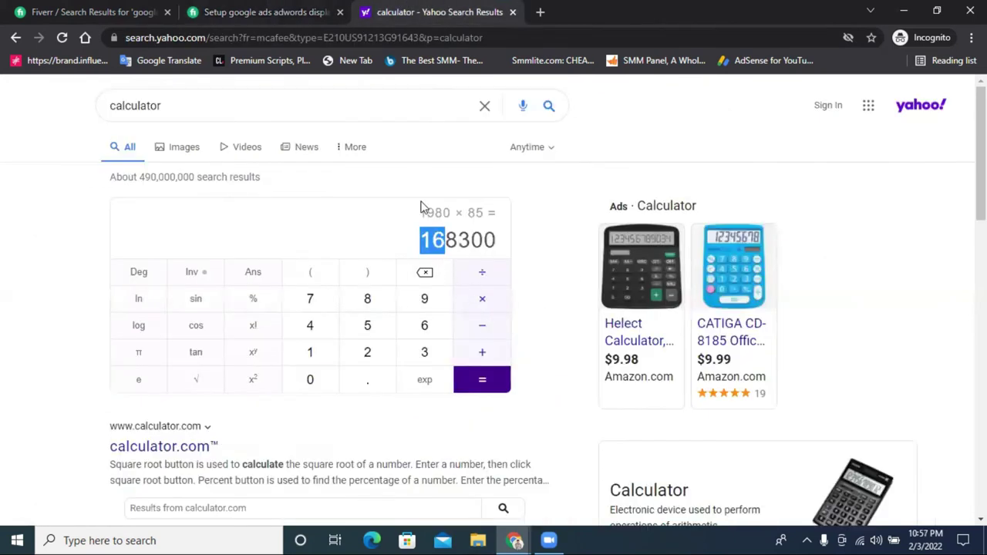
click(236, 13)
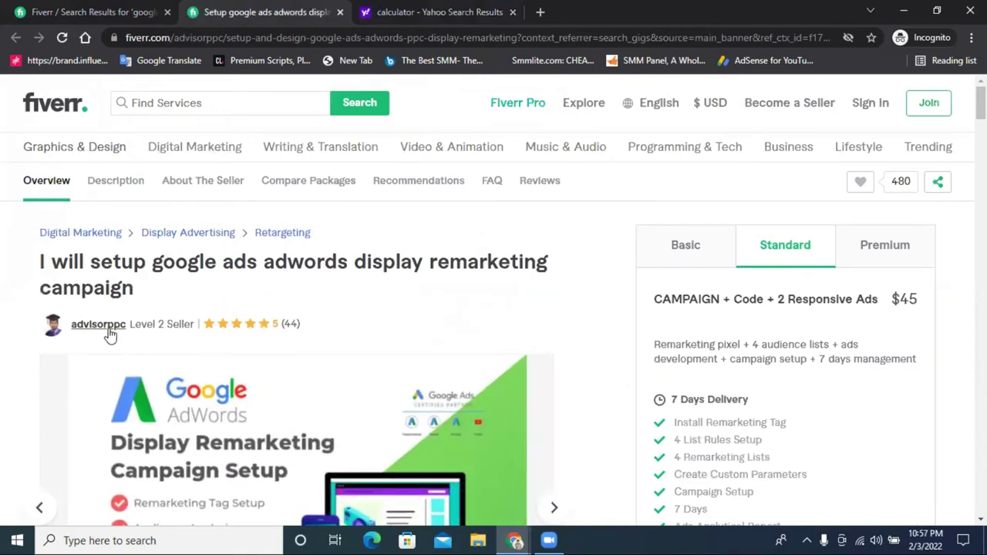
scroll(110, 335, down, 10)
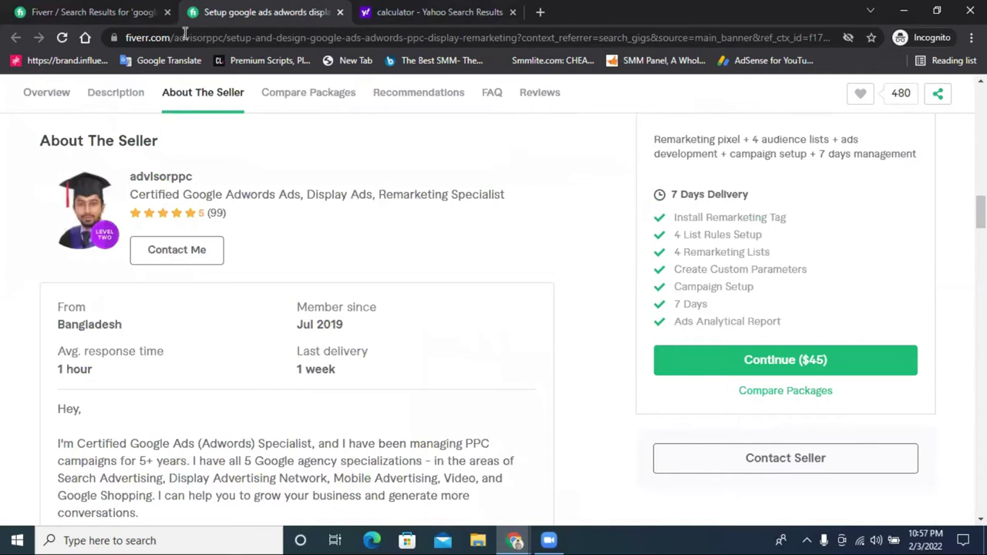
click(96, 12)
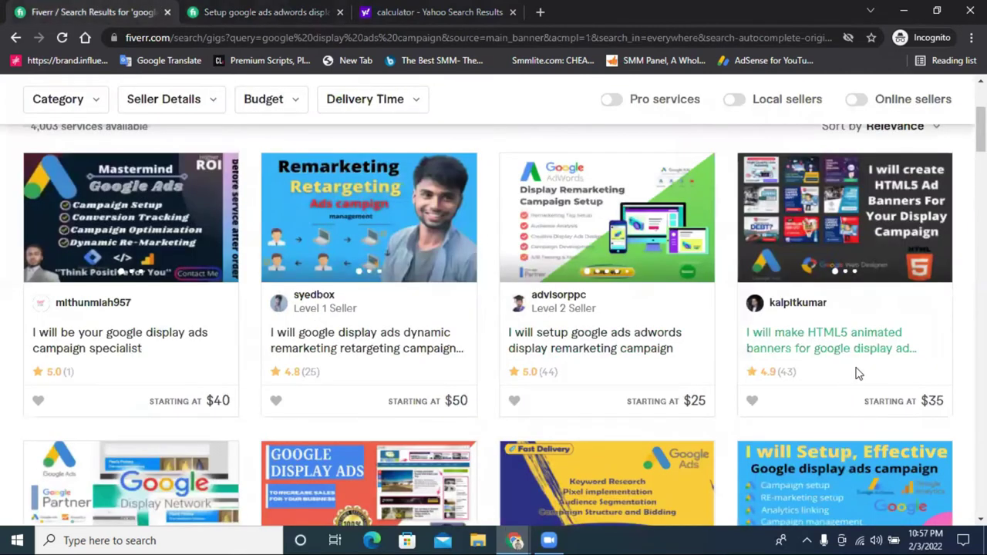
Step: Examine the display ads campaign gigs in the search results, comparing their review counts and starting prices
scroll(858, 370, down, 1)
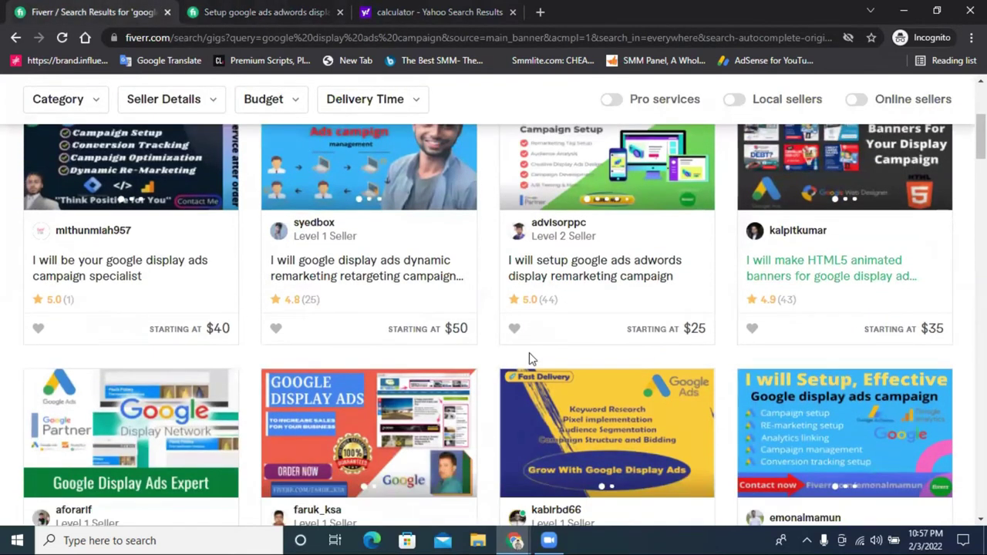
scroll(349, 285, down, 2)
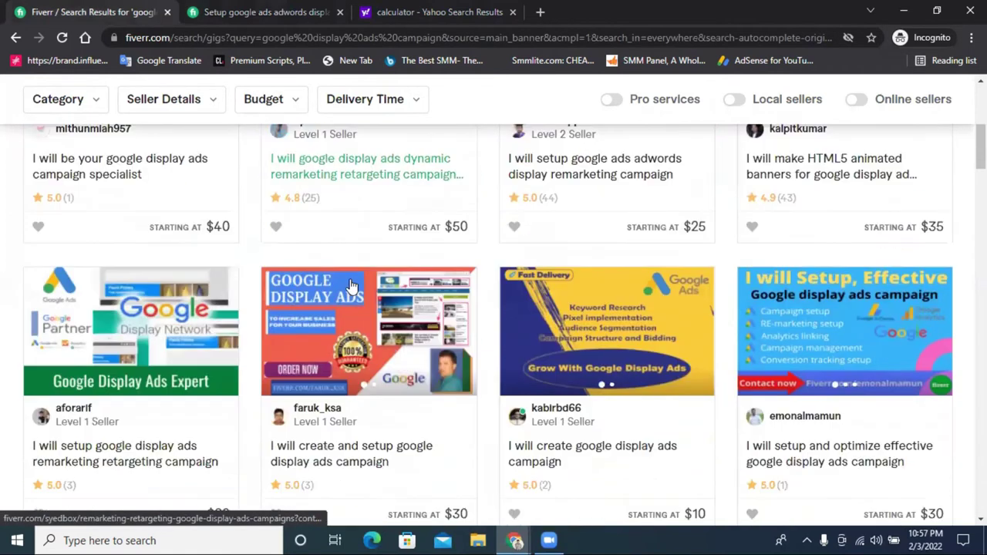
scroll(400, 316, down, 2)
scroll(819, 232, down, 1)
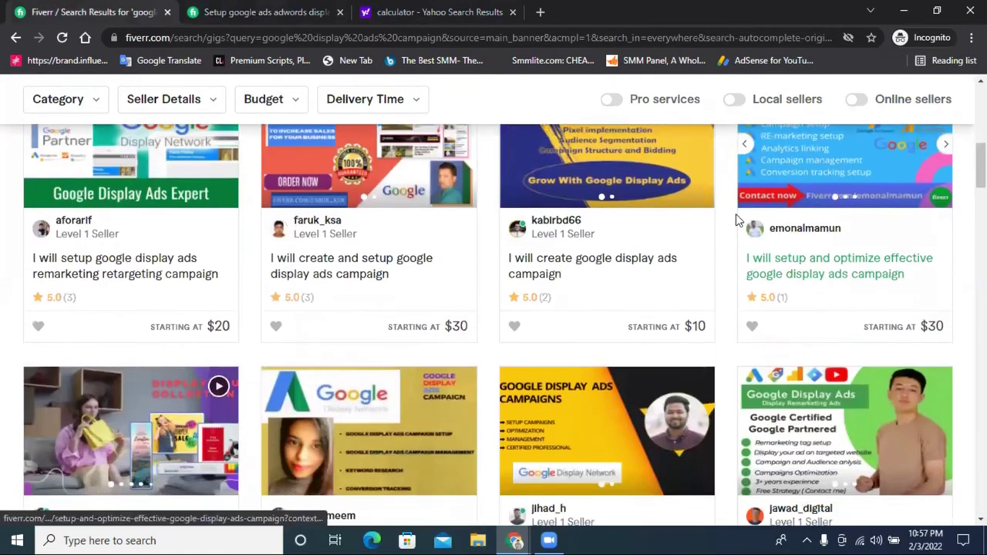
scroll(735, 221, down, 3)
scroll(756, 332, down, 2)
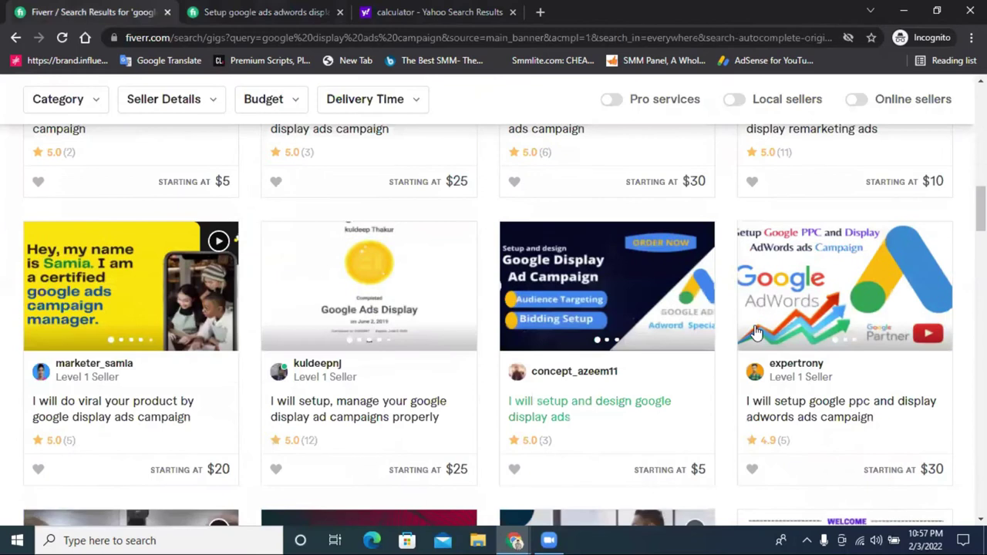
scroll(756, 331, down, 2)
scroll(751, 336, down, 2)
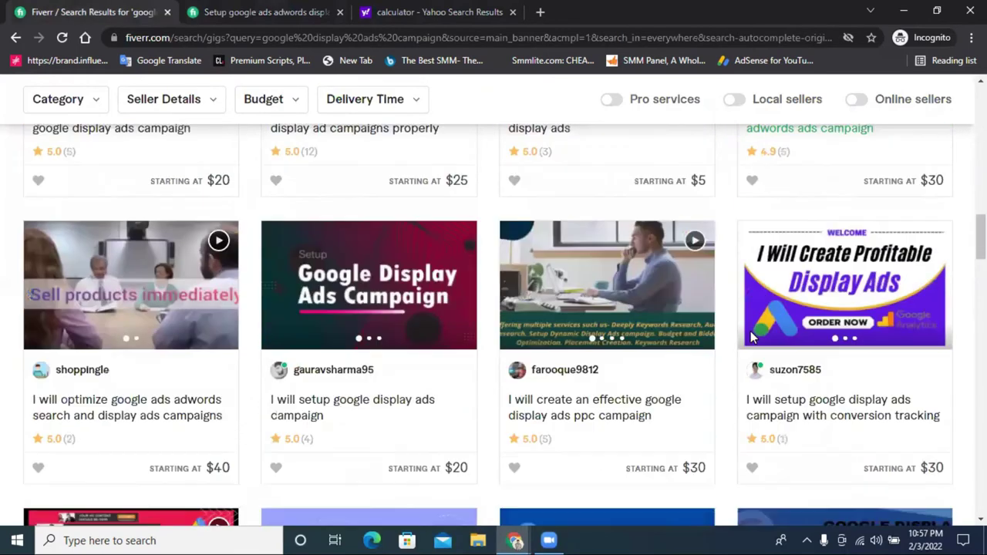
scroll(752, 337, down, 2)
scroll(751, 337, down, 3)
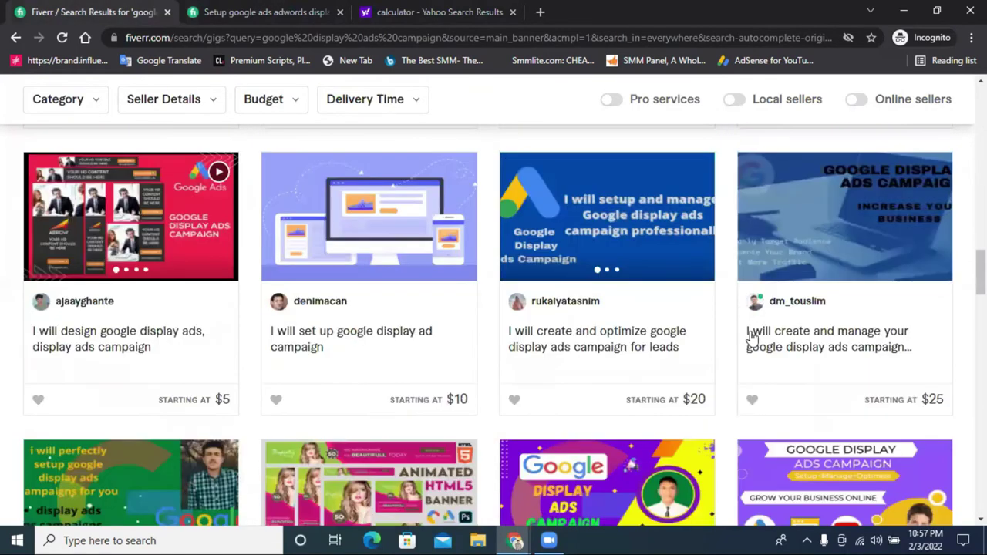
scroll(752, 337, down, 2)
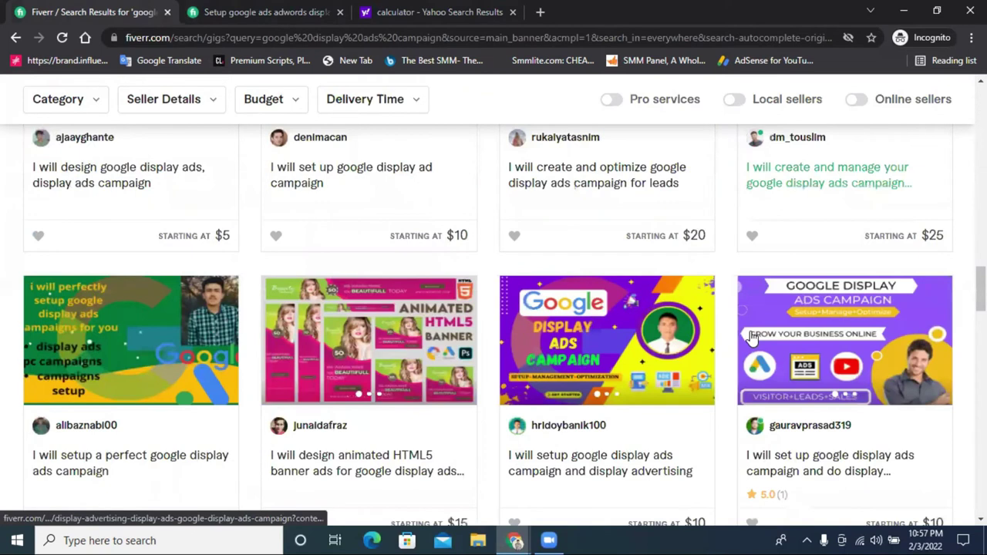
Step: Filter the gig results to online sellers only and highlight the number of available services
click(863, 104)
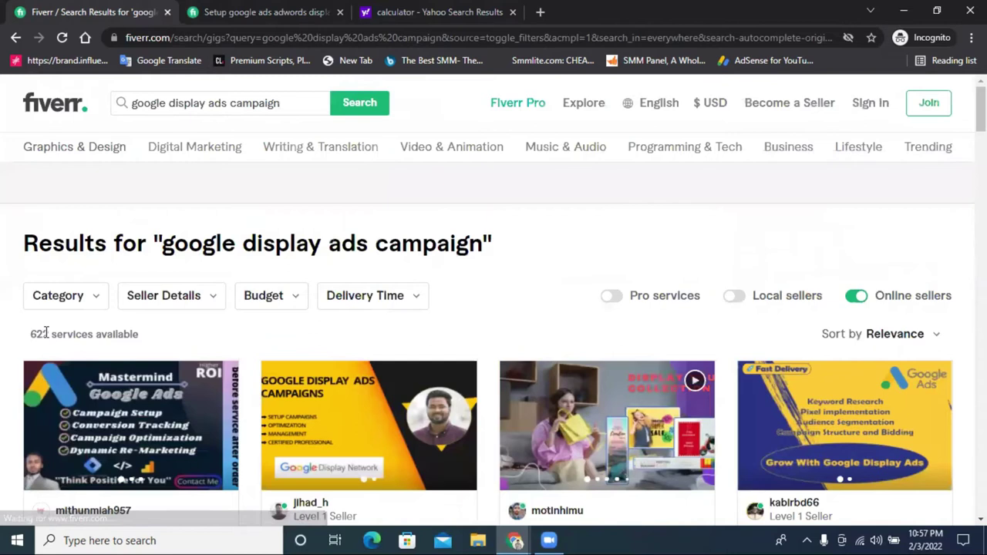
drag(16, 332, 42, 334)
click(214, 334)
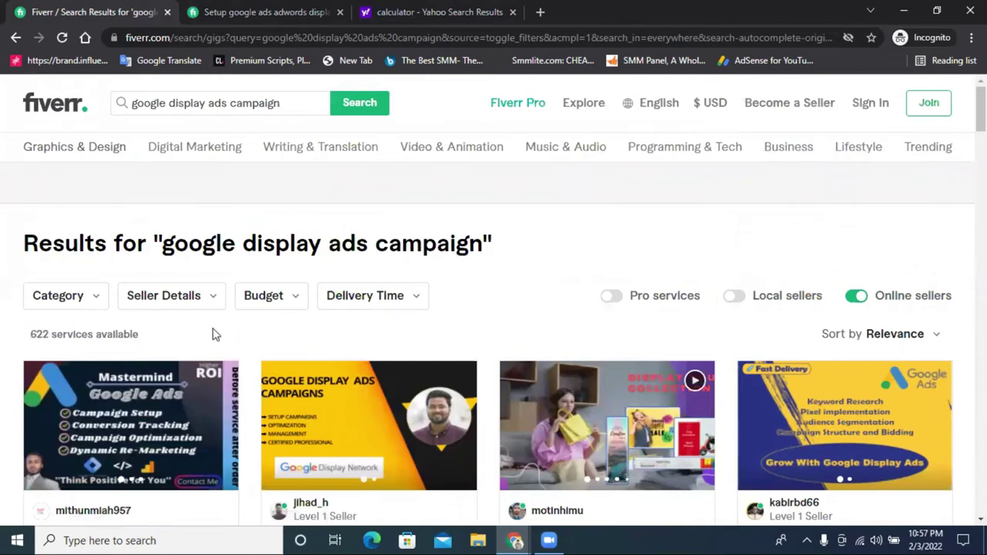
Step: Examine the online sellers' display ads campaign gigs and starting prices, and return to the start of the results
scroll(334, 303, down, 3)
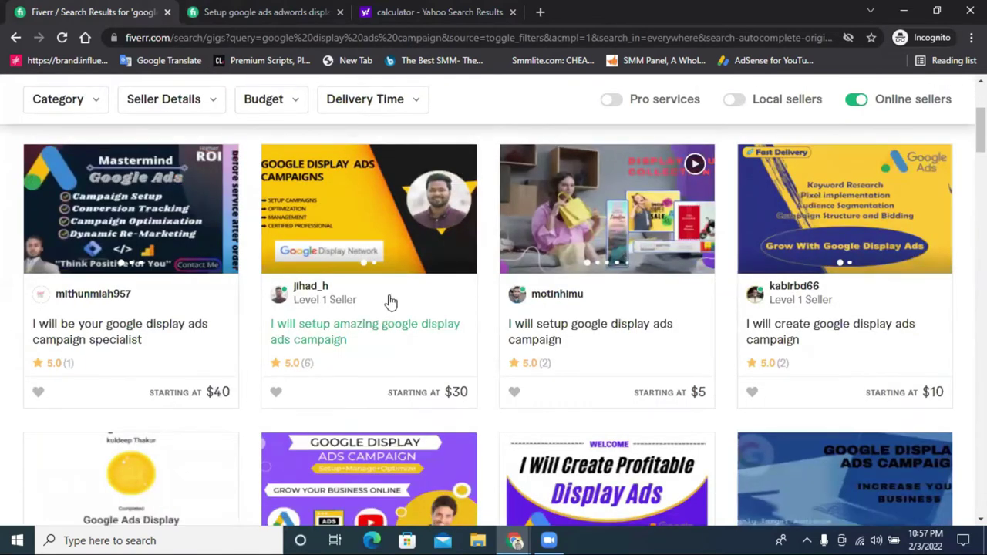
scroll(390, 301, down, 8)
scroll(391, 302, down, 5)
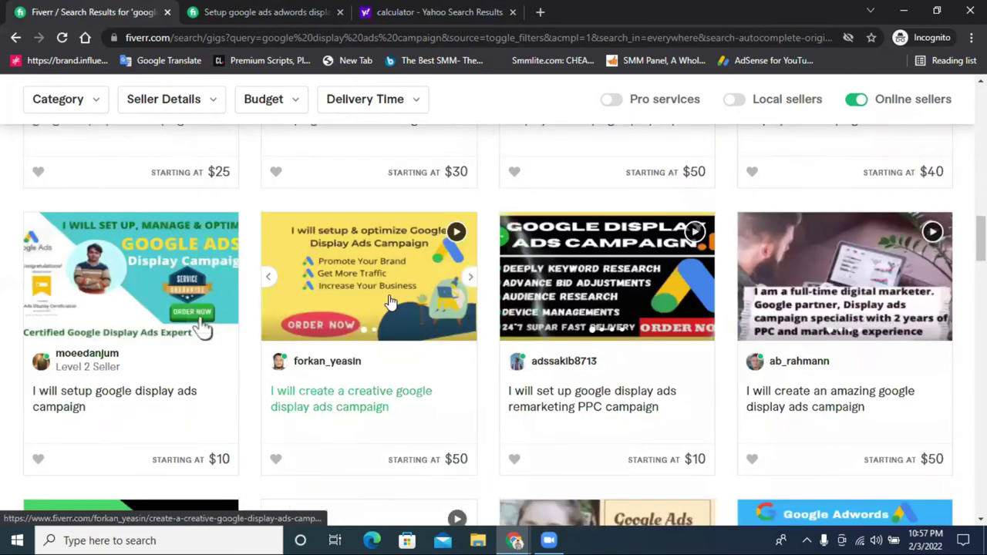
scroll(389, 301, down, 10)
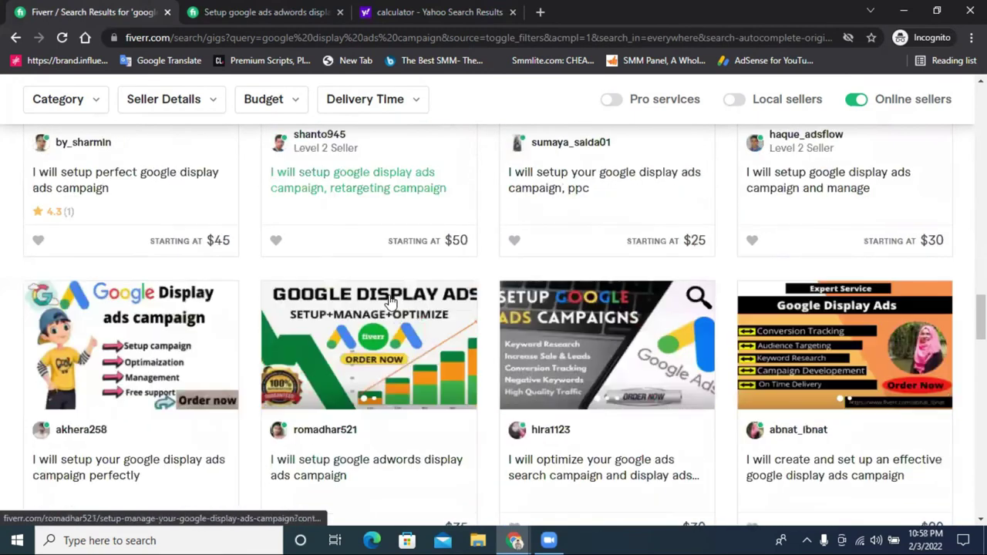
scroll(390, 301, down, 6)
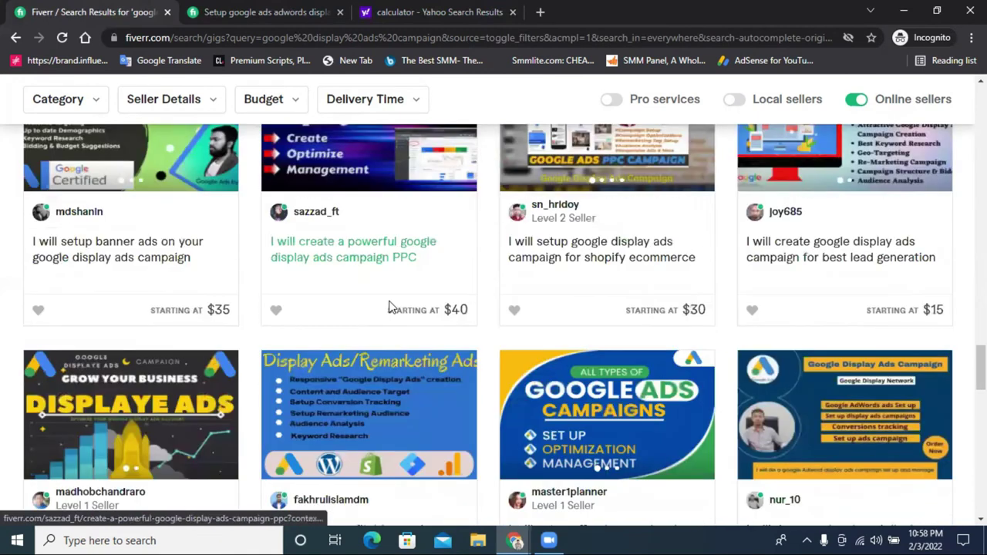
scroll(389, 309, down, 3)
scroll(389, 319, down, 1)
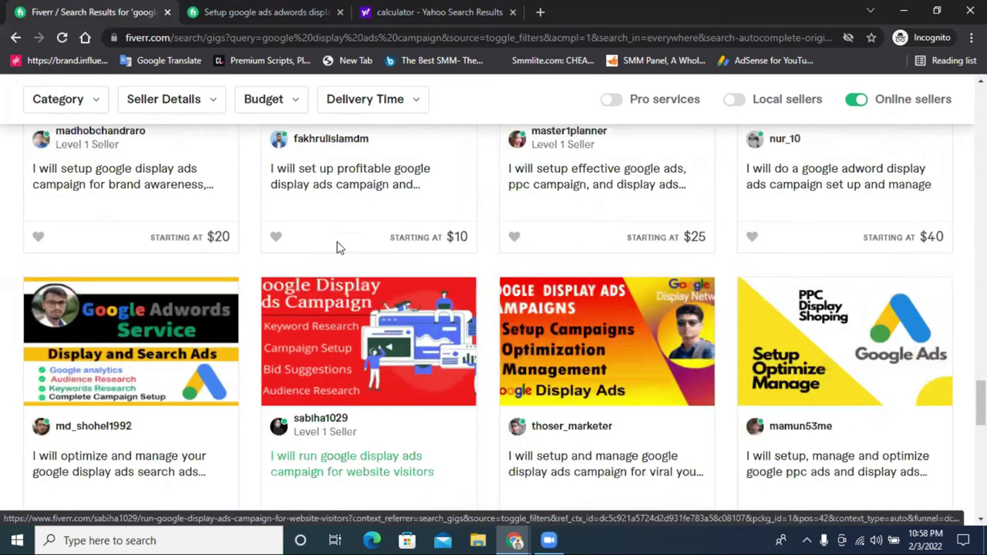
scroll(308, 300, up, 3)
scroll(304, 302, up, 5)
scroll(300, 307, up, 5)
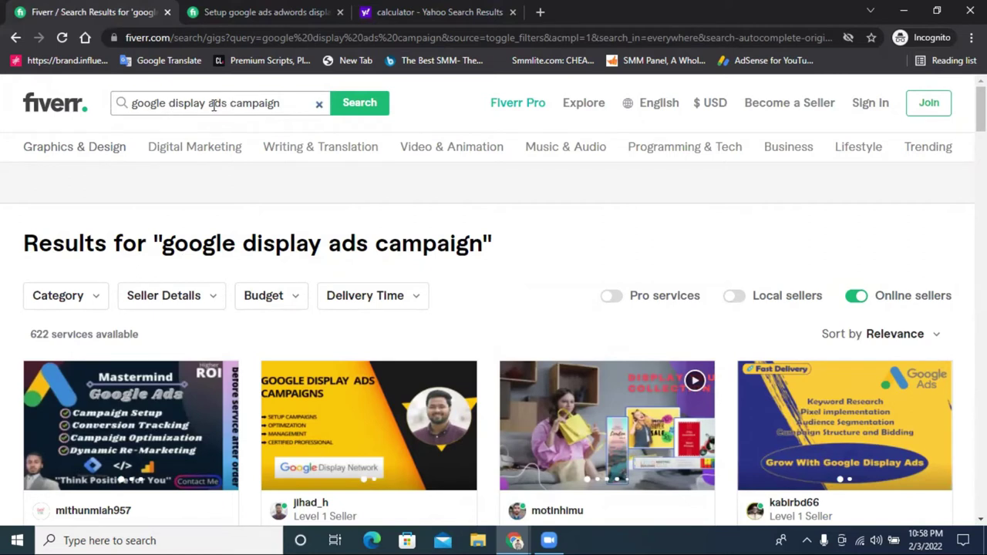
Step: Remove "campaign" from the search query and search for "google display ads" instead
drag(229, 103, 420, 110)
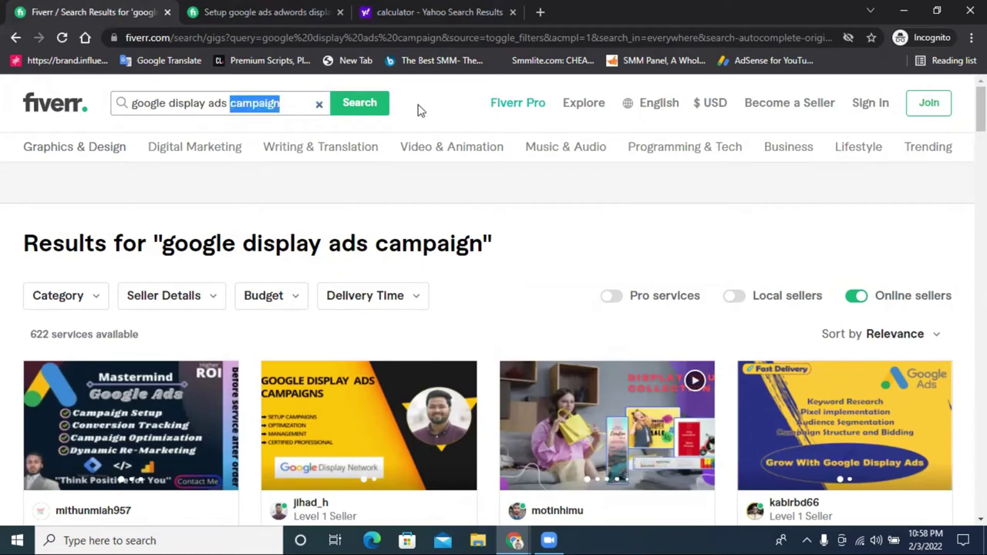
key(BackSpace)
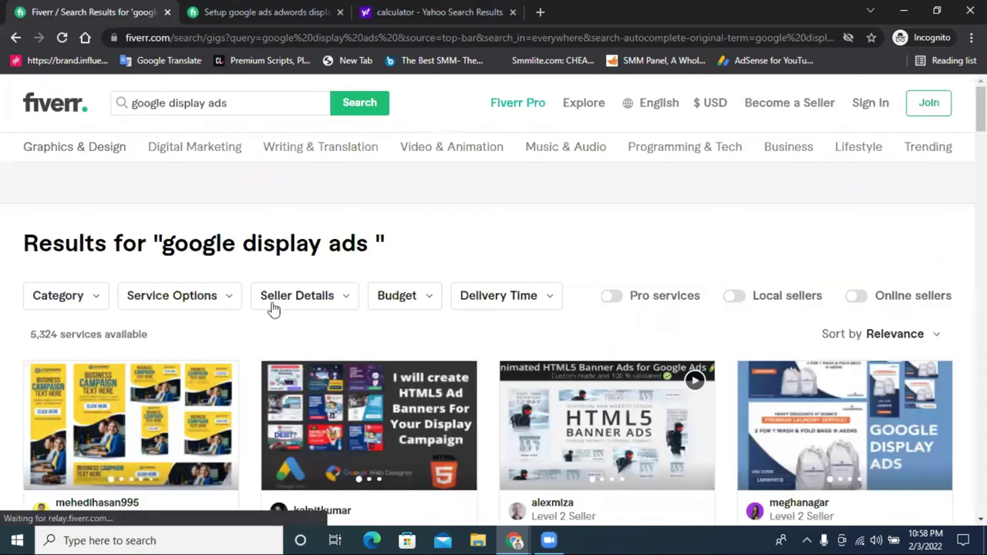
scroll(154, 326, down, 1)
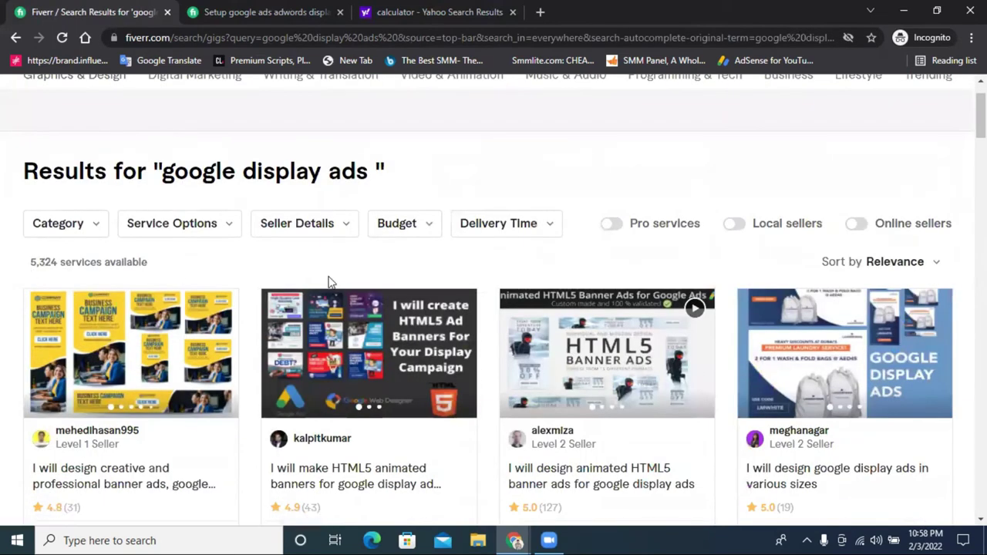
Step: Examine the banner design and campaign setup gigs in the broader results, including their seller levels, review counts and prices
scroll(332, 282, down, 2)
scroll(370, 262, down, 1)
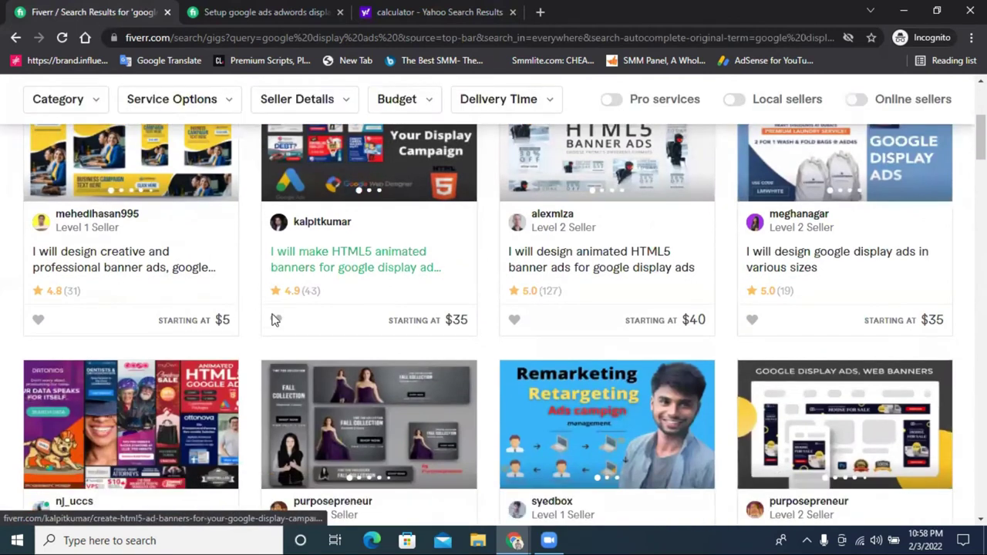
scroll(561, 281, down, 3)
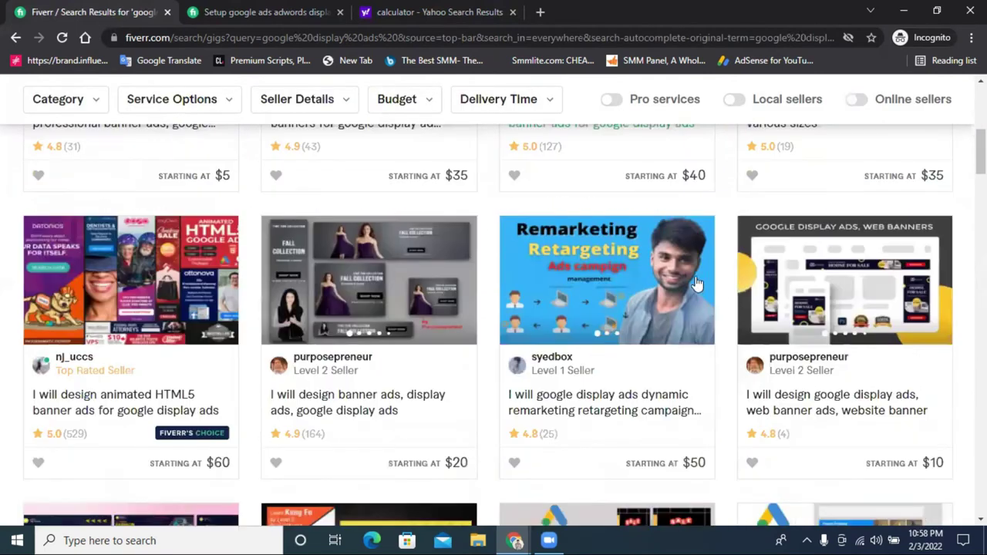
scroll(609, 300, down, 2)
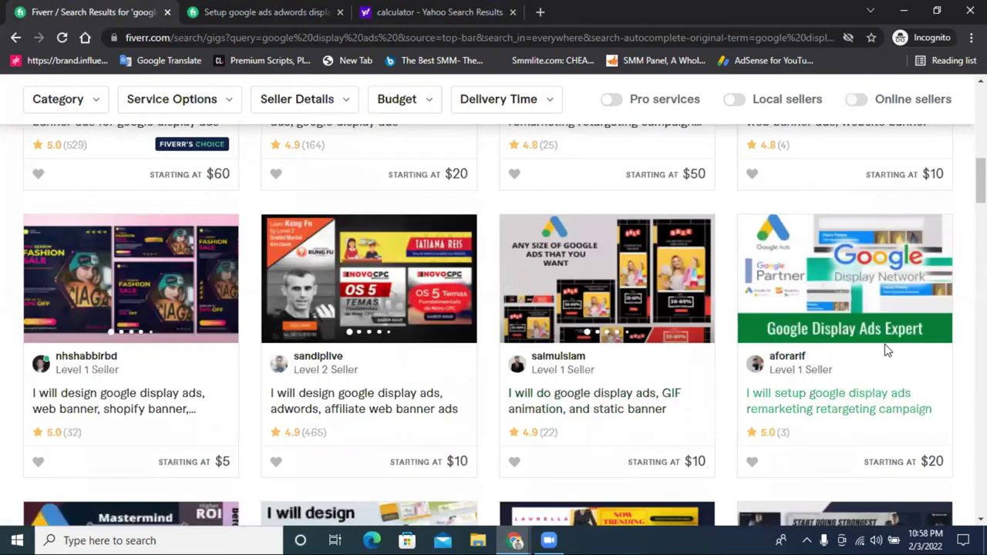
scroll(848, 363, down, 3)
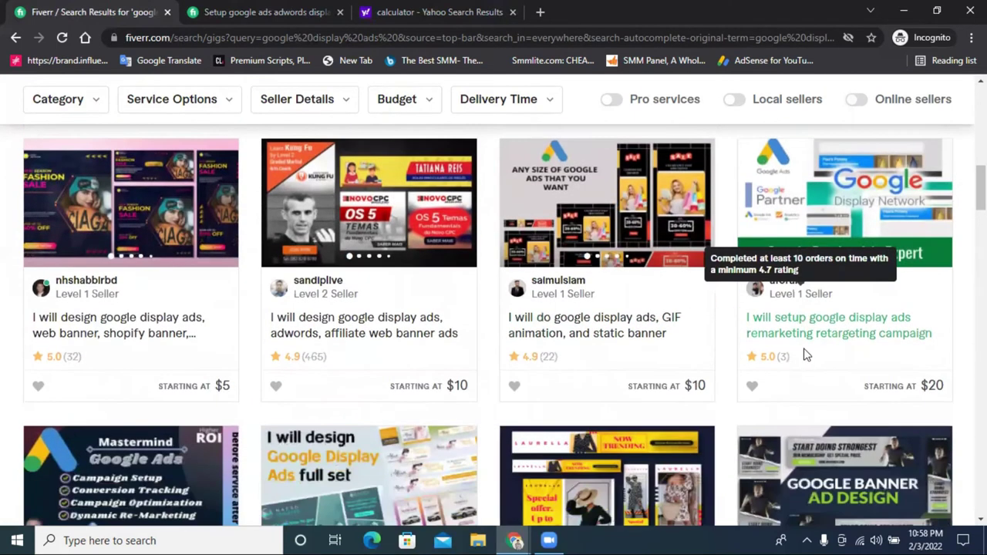
scroll(705, 311, down, 5)
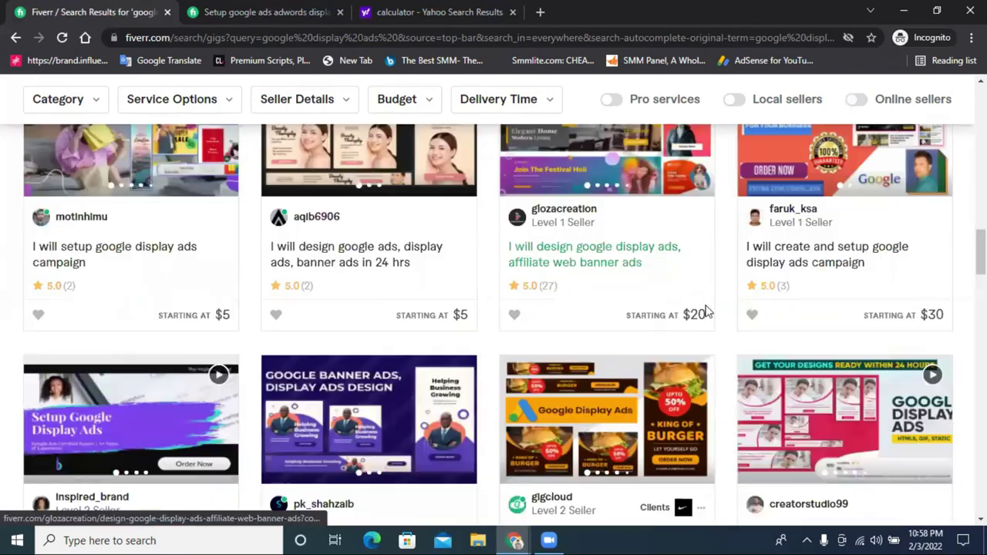
scroll(705, 312, down, 3)
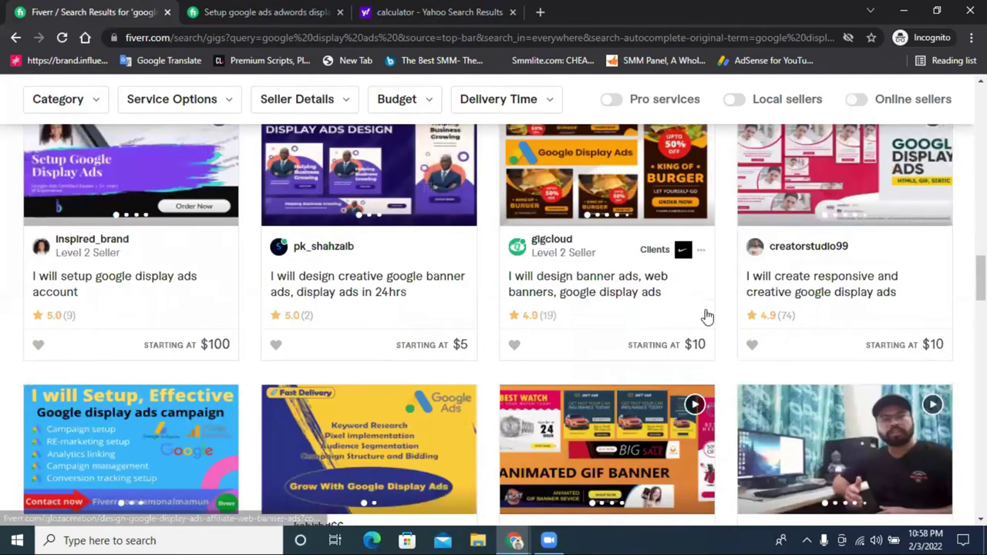
scroll(707, 316, down, 10)
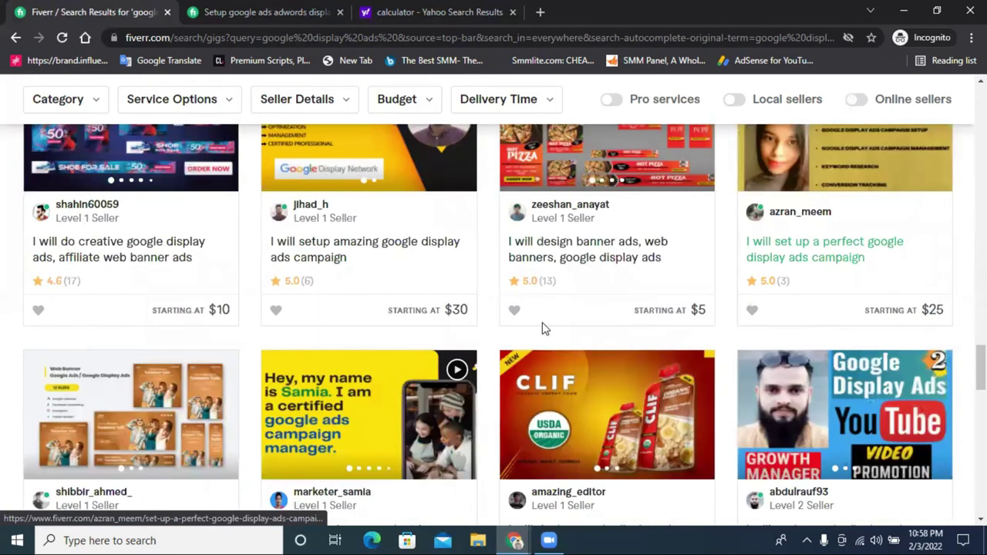
scroll(542, 328, down, 4)
scroll(827, 234, down, 4)
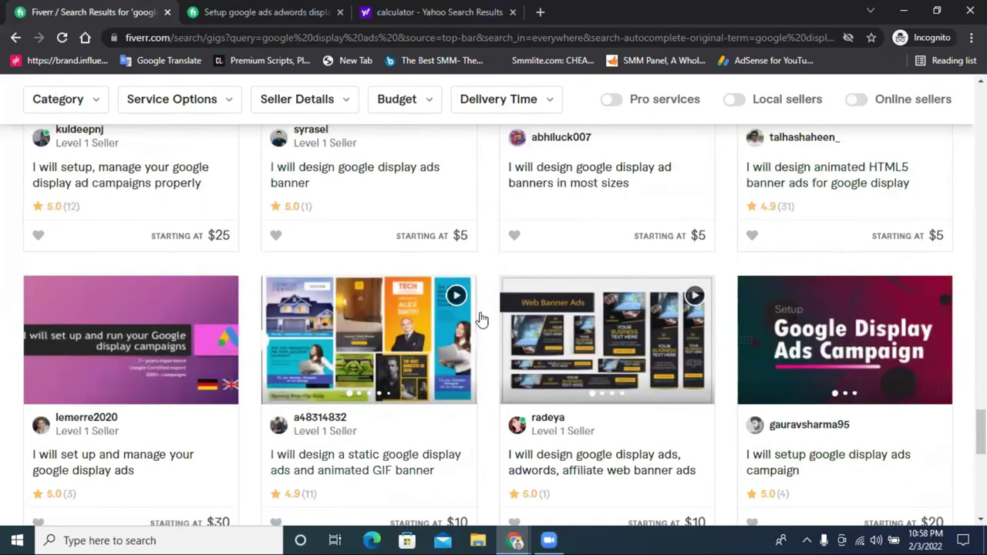
scroll(443, 322, down, 4)
Step: Open another page of the "google display ads" results and examine the banner ad design gigs and their starting prices
click(355, 293)
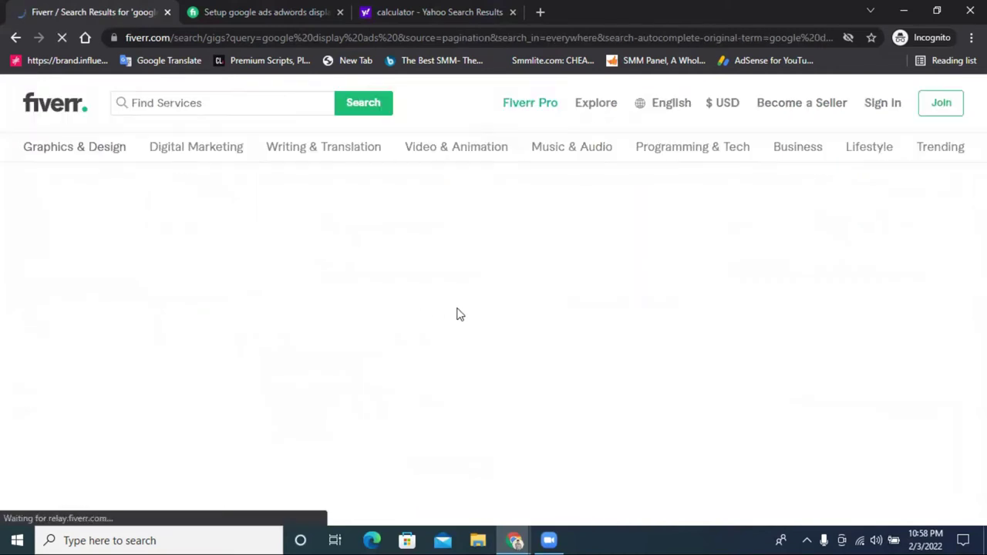
scroll(457, 316, down, 3)
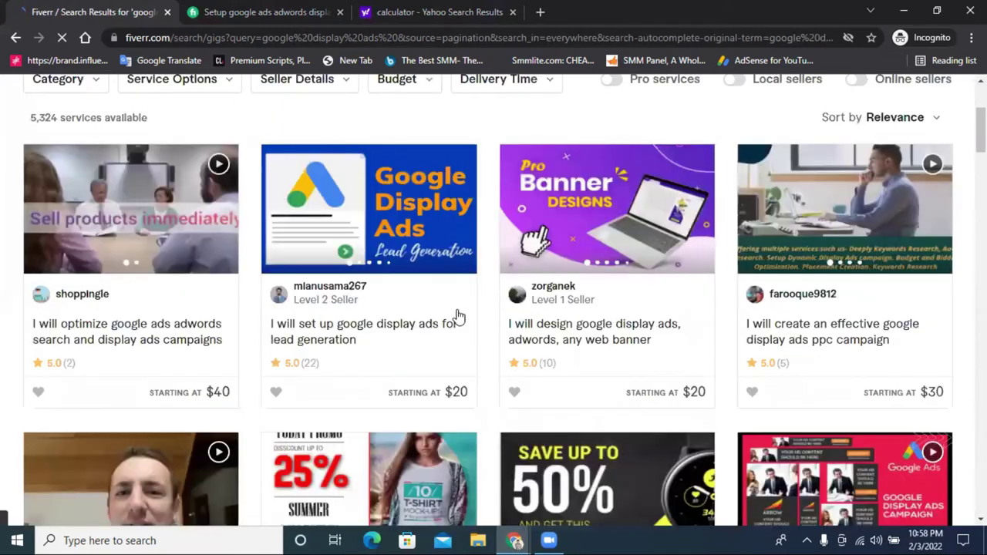
scroll(457, 315, down, 2)
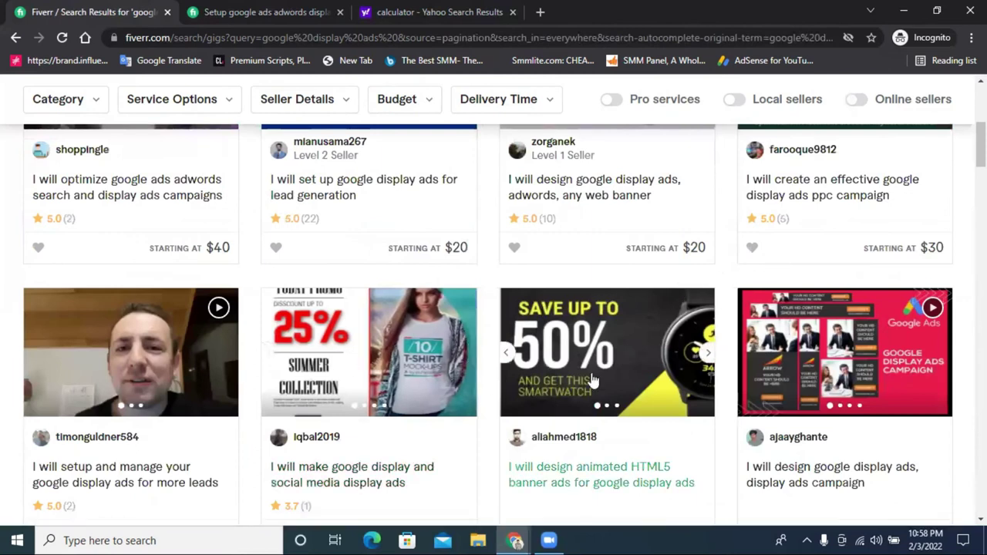
scroll(593, 380, down, 3)
scroll(592, 381, down, 2)
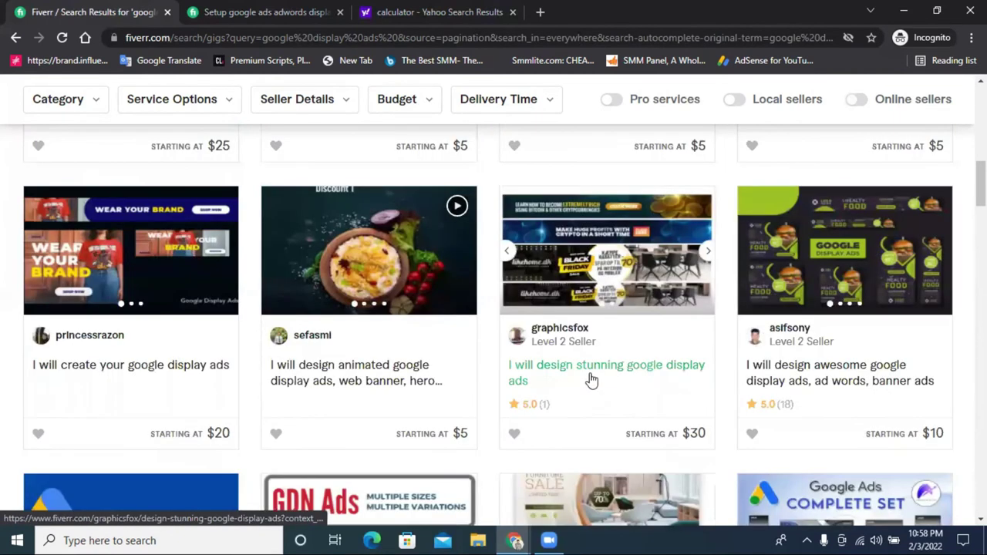
scroll(592, 380, down, 12)
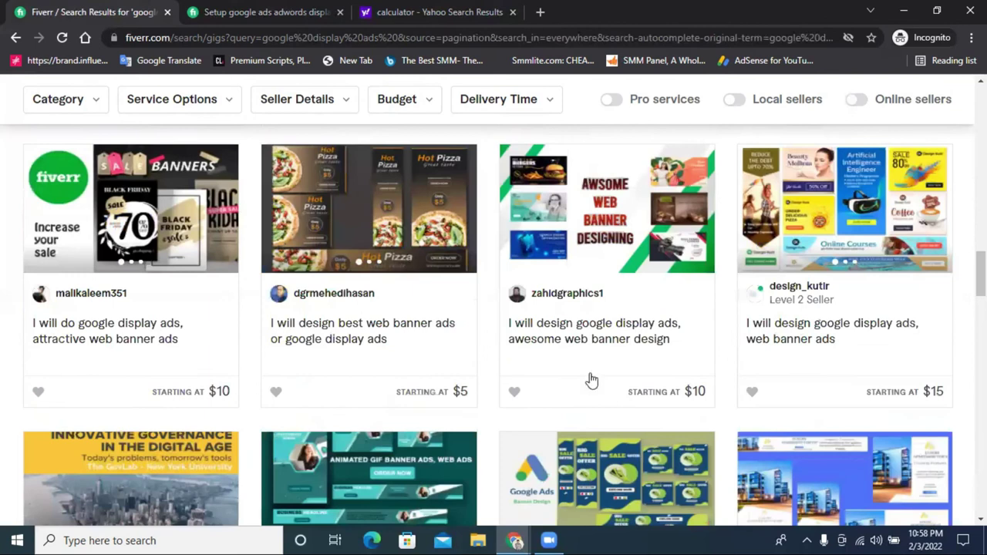
scroll(592, 380, down, 8)
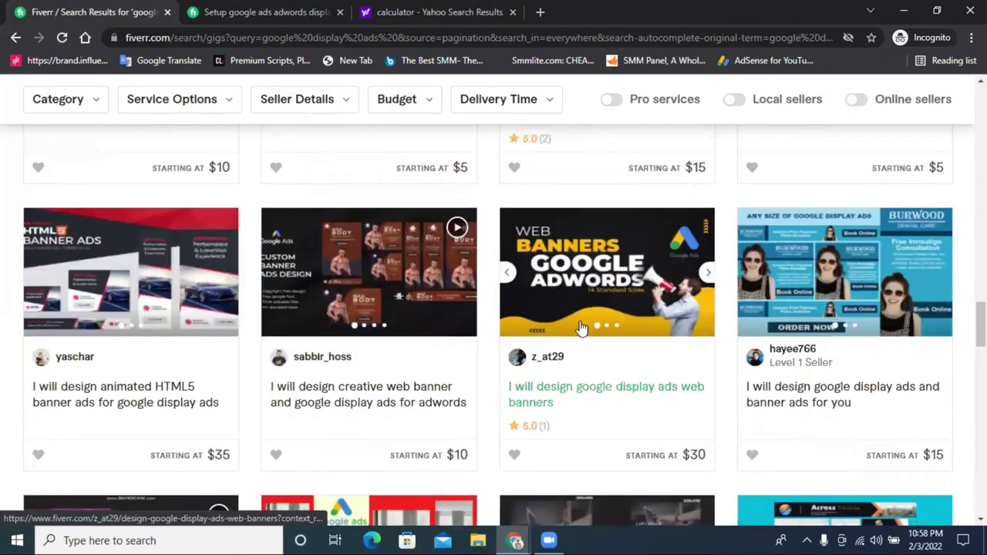
scroll(581, 328, down, 12)
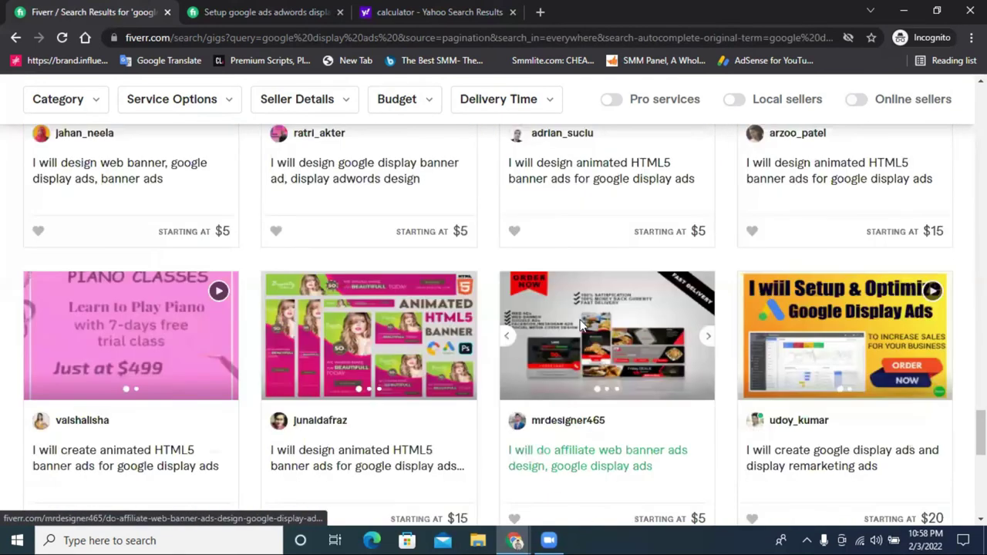
scroll(582, 328, down, 4)
scroll(410, 308, up, 10)
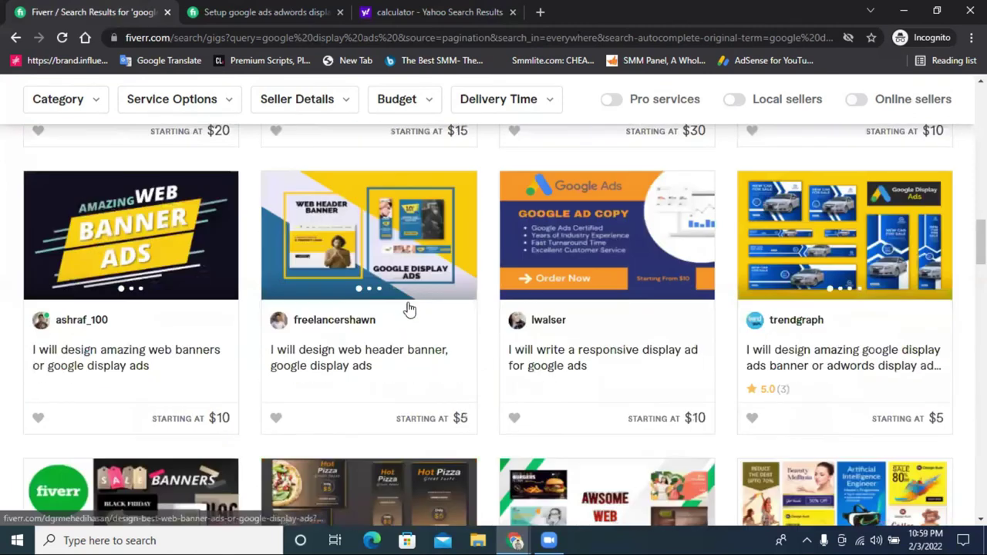
scroll(396, 194, up, 1)
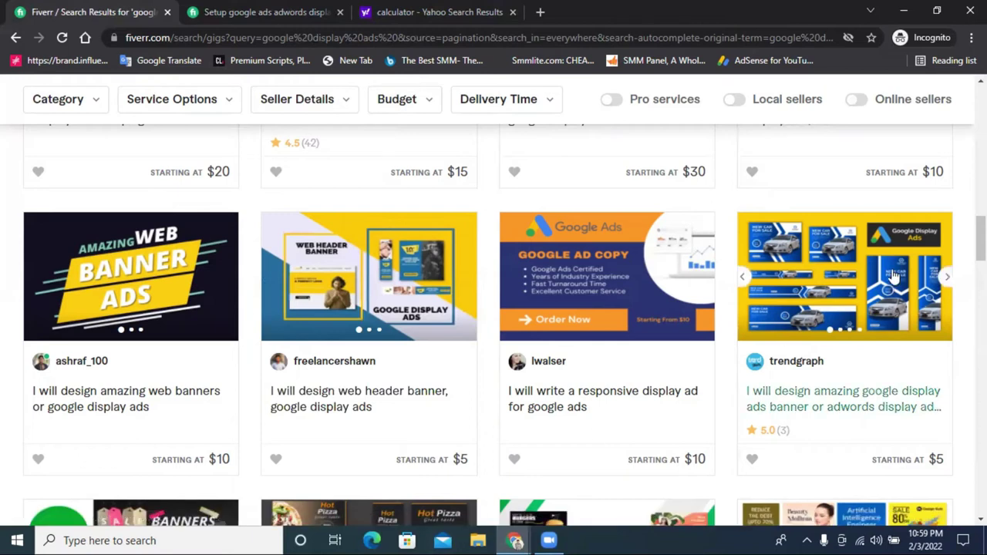
Step: Limit the "google display ads" results to online sellers and examine their banner design and campaign setup gigs, review counts and starting prices
click(856, 101)
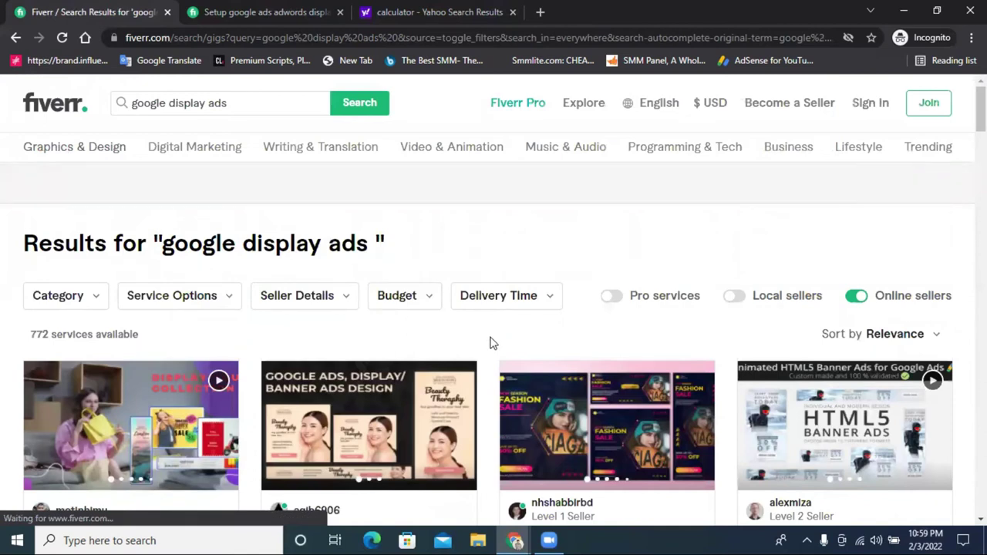
scroll(494, 341, down, 4)
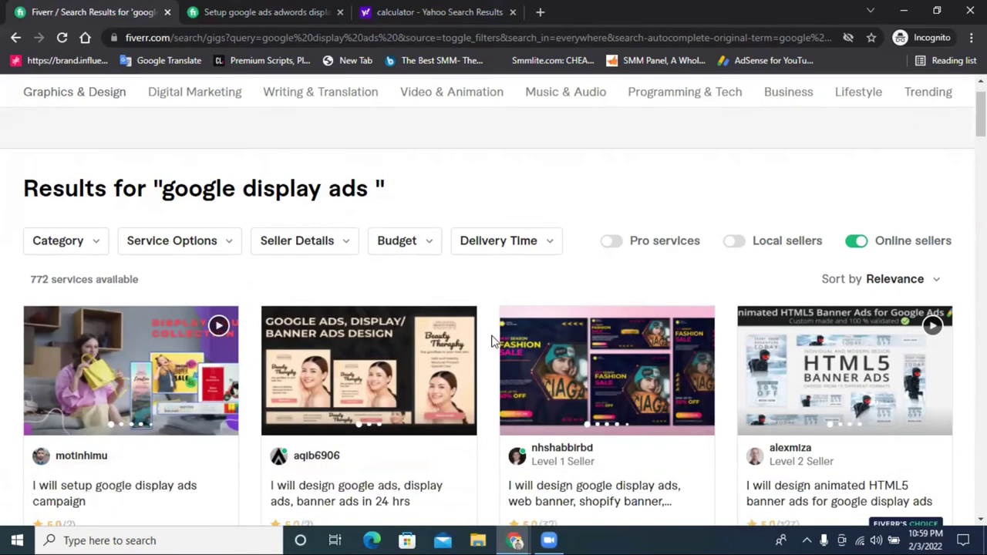
scroll(493, 341, down, 1)
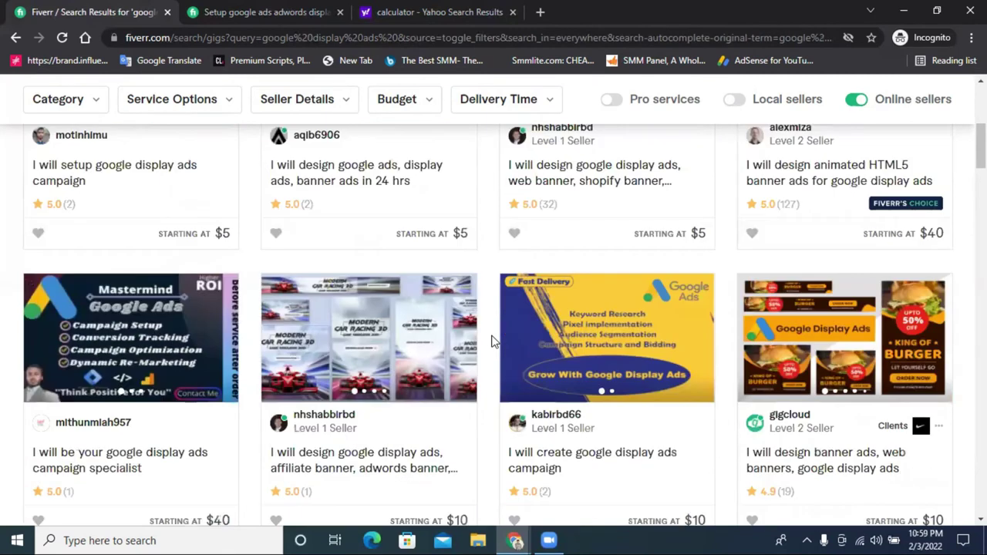
scroll(495, 342, down, 6)
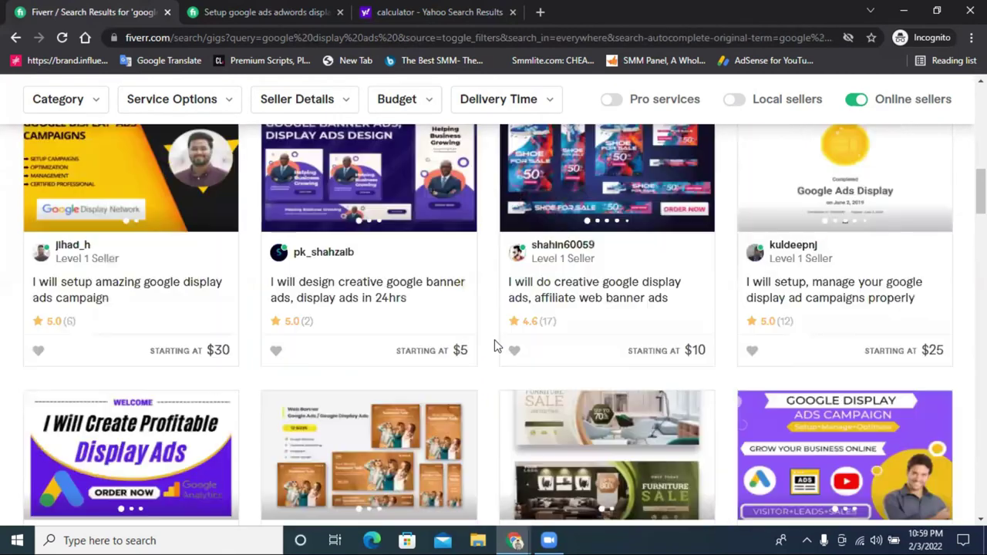
scroll(497, 347, down, 1)
scroll(494, 345, down, 3)
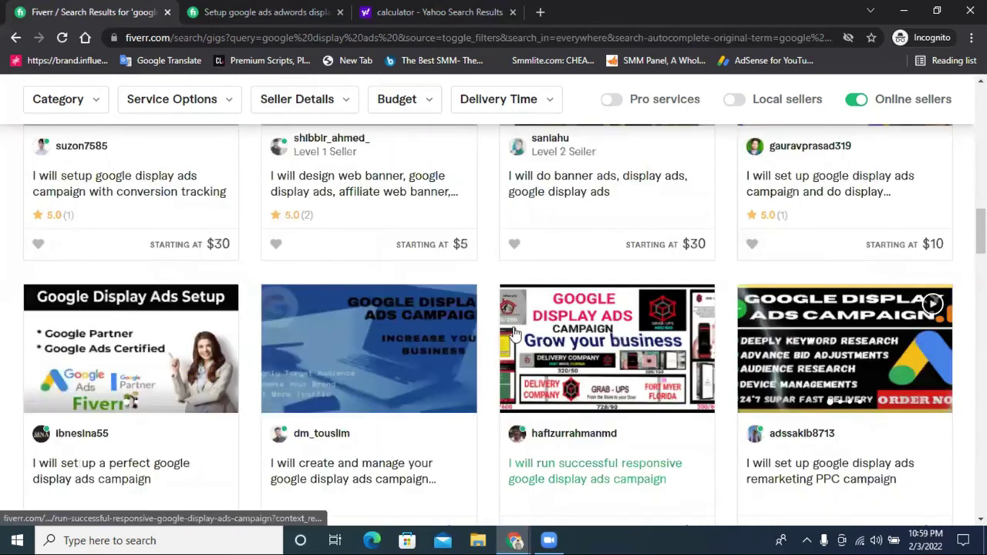
scroll(497, 339, down, 5)
scroll(511, 337, down, 3)
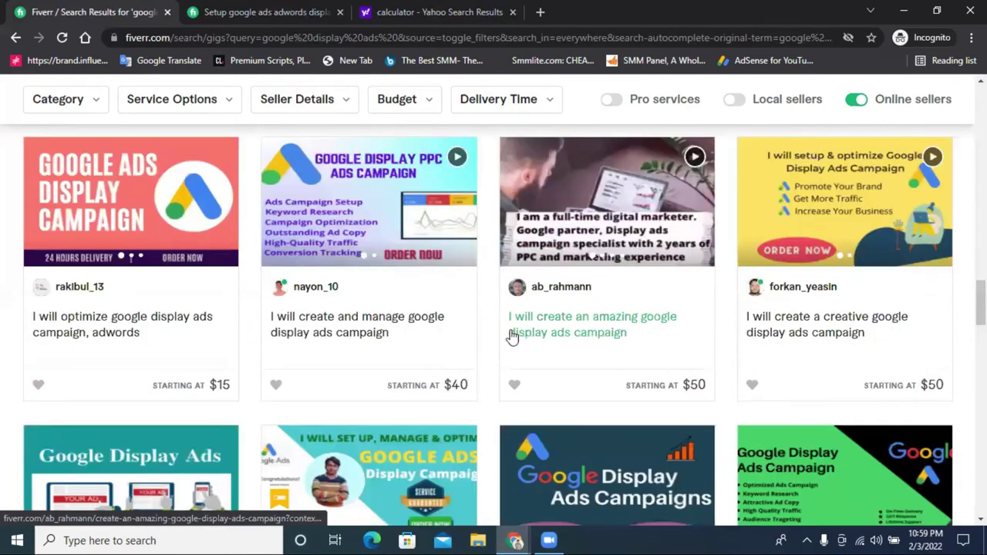
scroll(443, 316, down, 3)
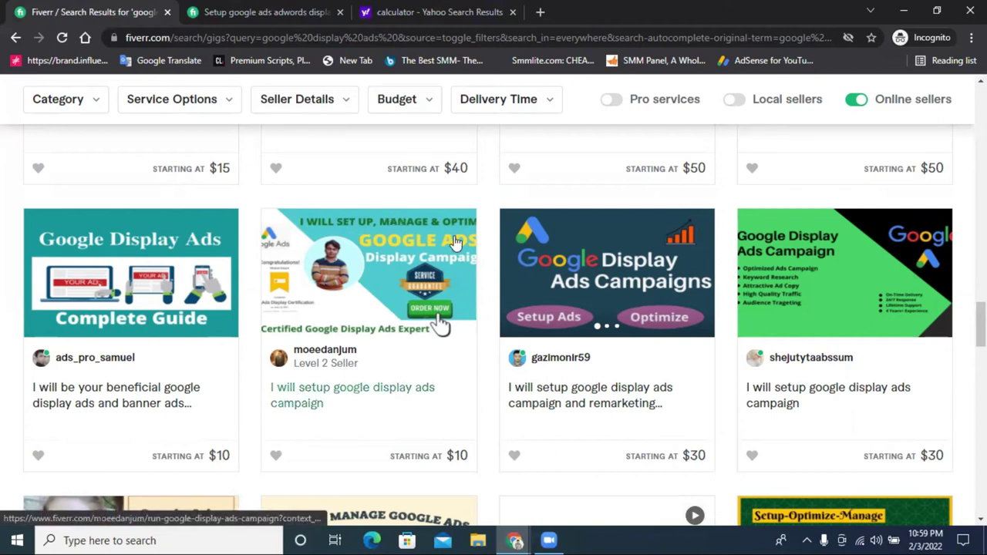
scroll(455, 243, up, 2)
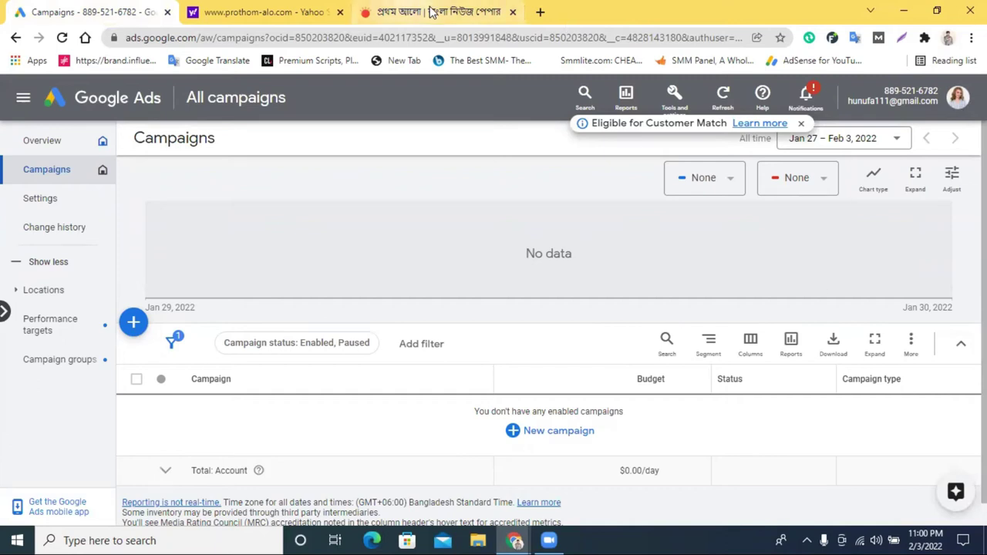
Step: Open Google Translate in a new browser tab and set the source language to English
click(540, 12)
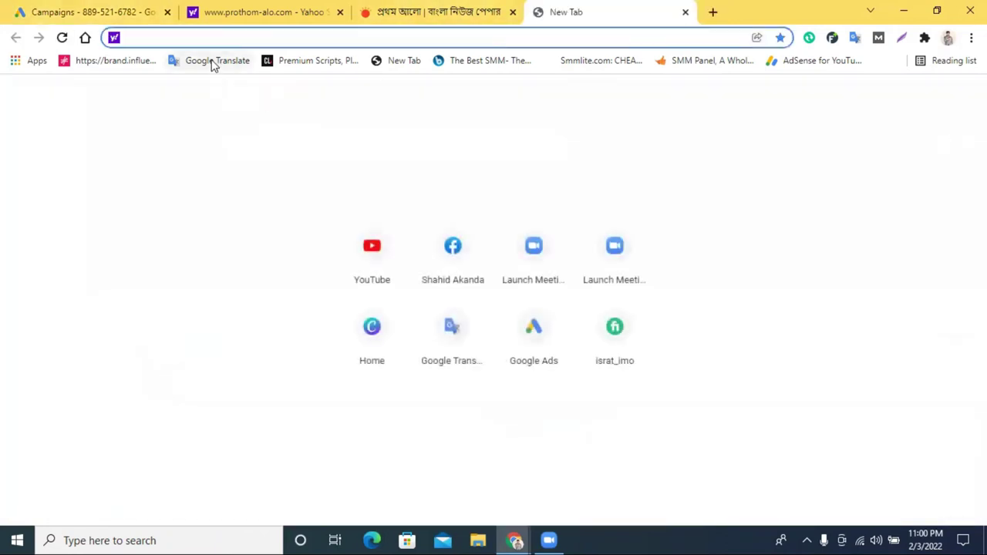
click(215, 63)
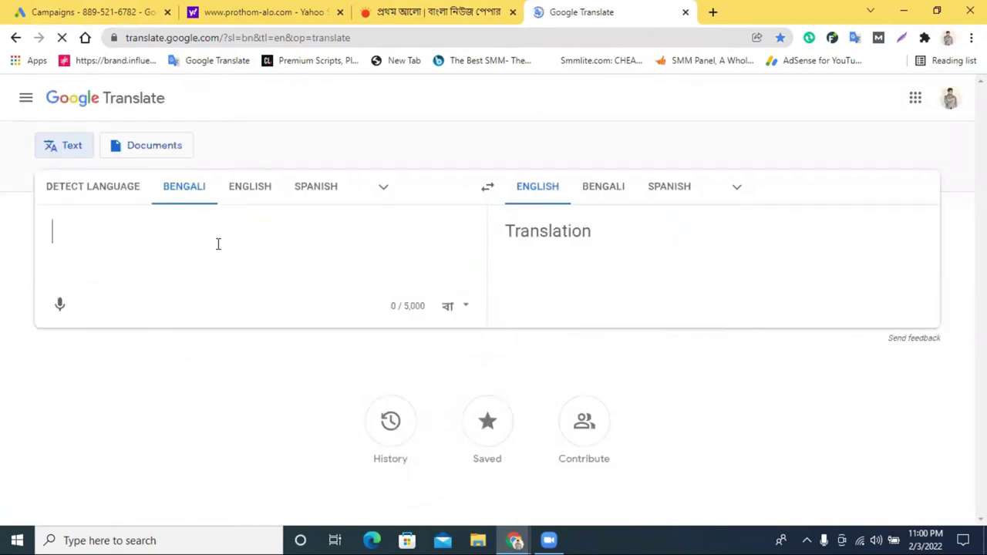
text(১.)
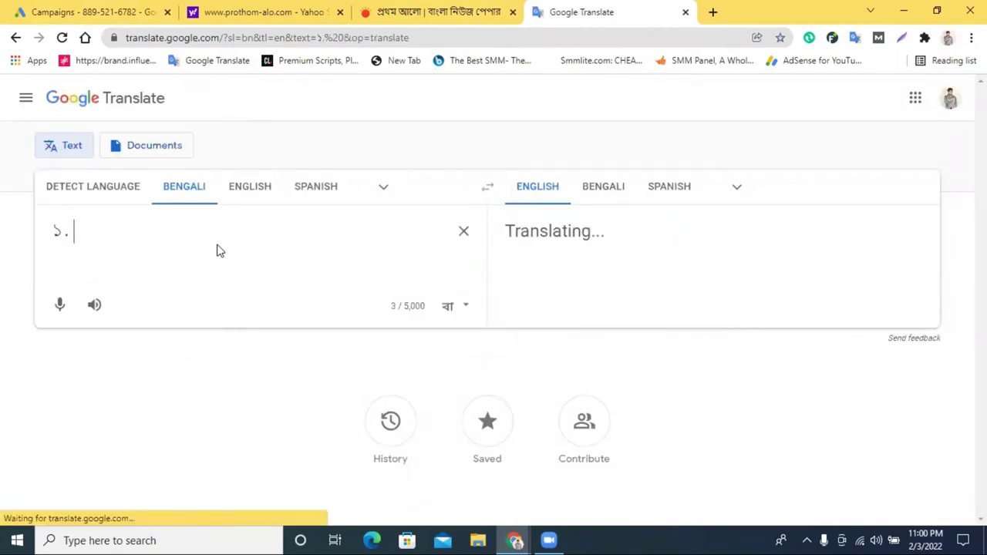
click(249, 187)
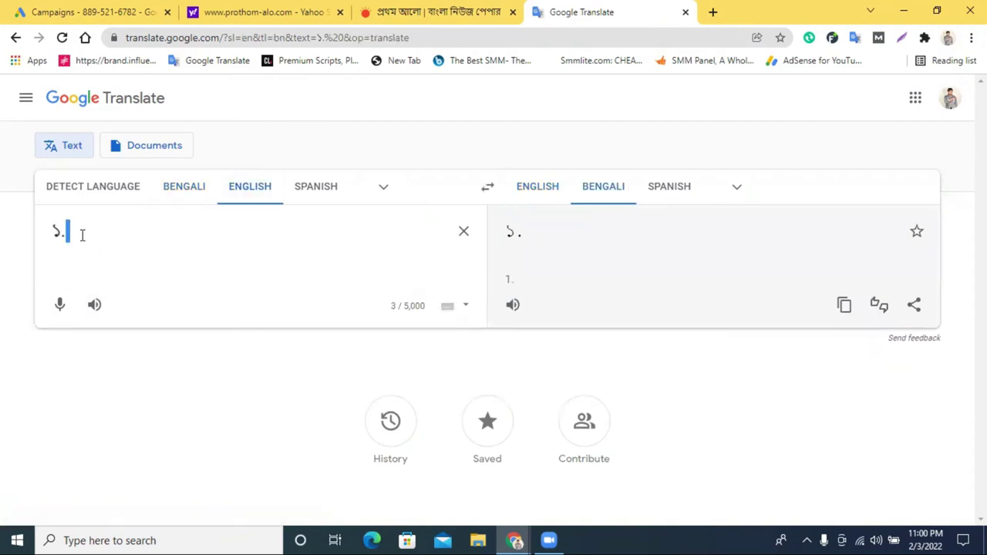
Step: Replace the Bengali numeral in the source text with a numbered list starting with "1. Website link" and "2. Keyword"
drag(82, 234, 6, 246)
text(1. )
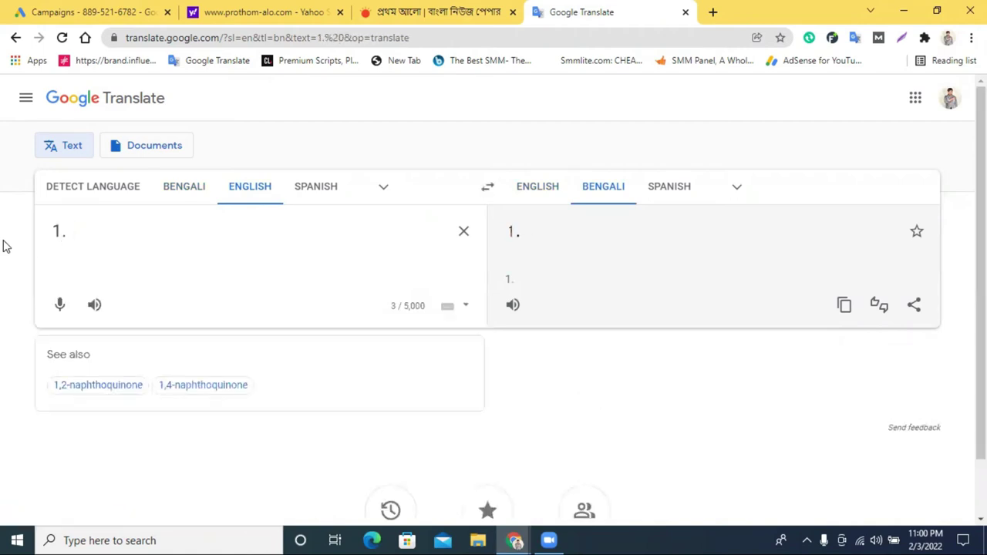
text(We)
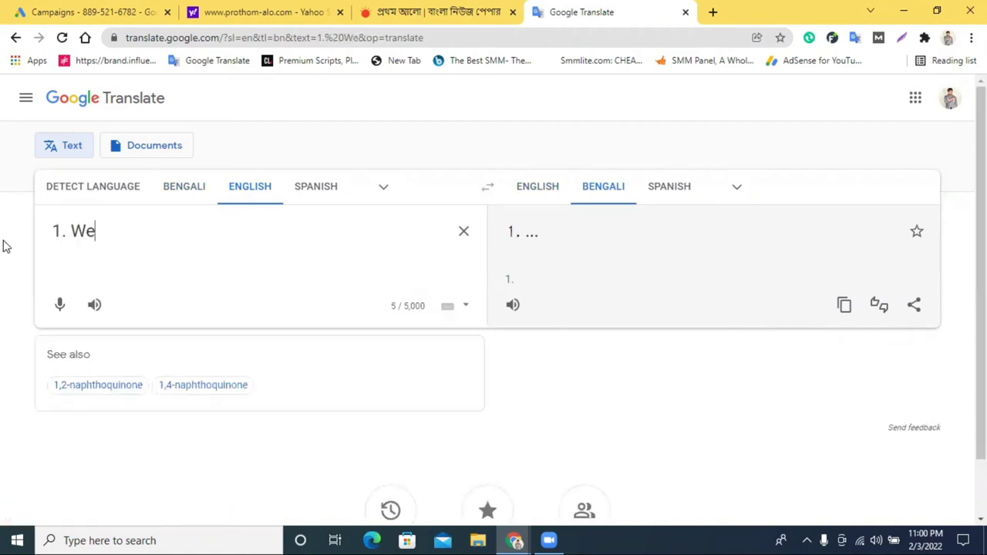
text(bsite )
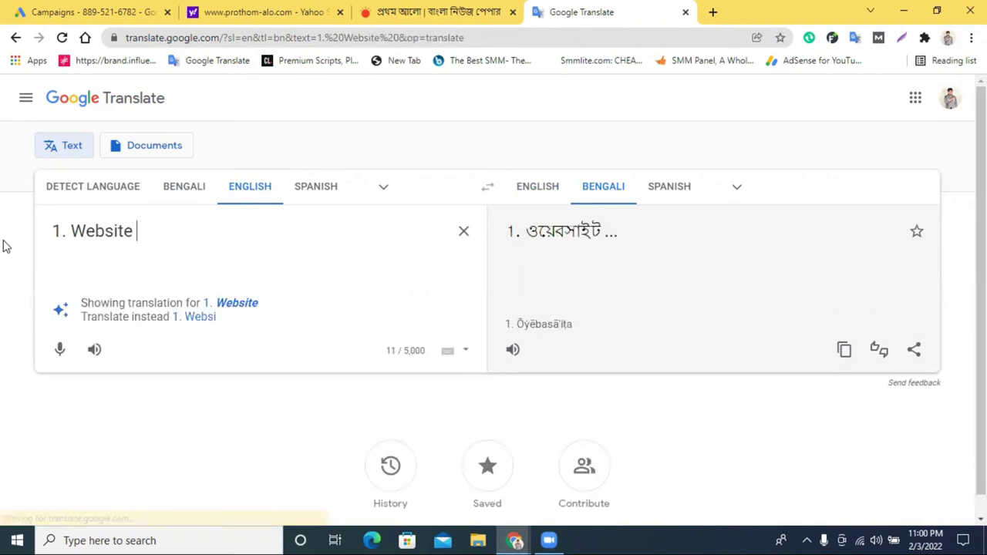
text(link)
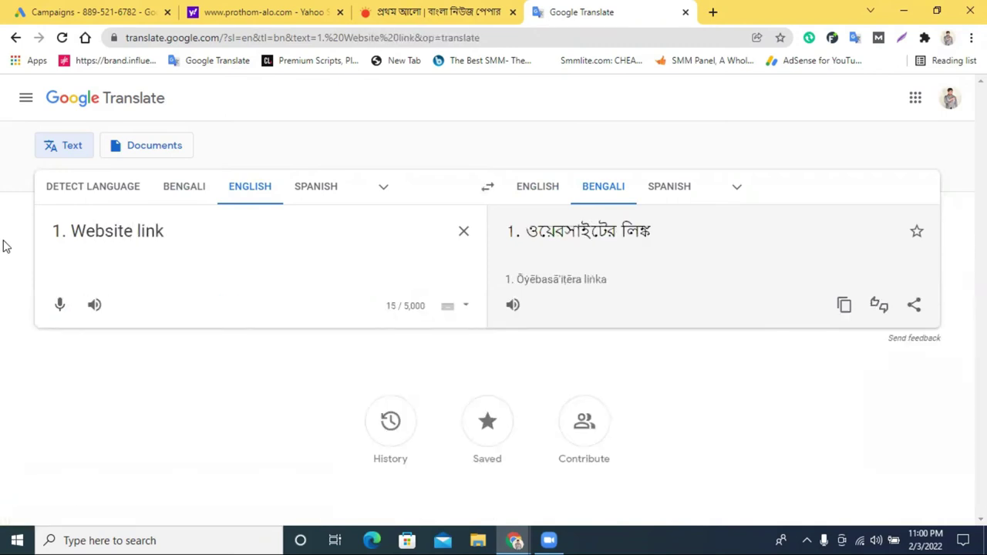
key(Return)
text(2.)
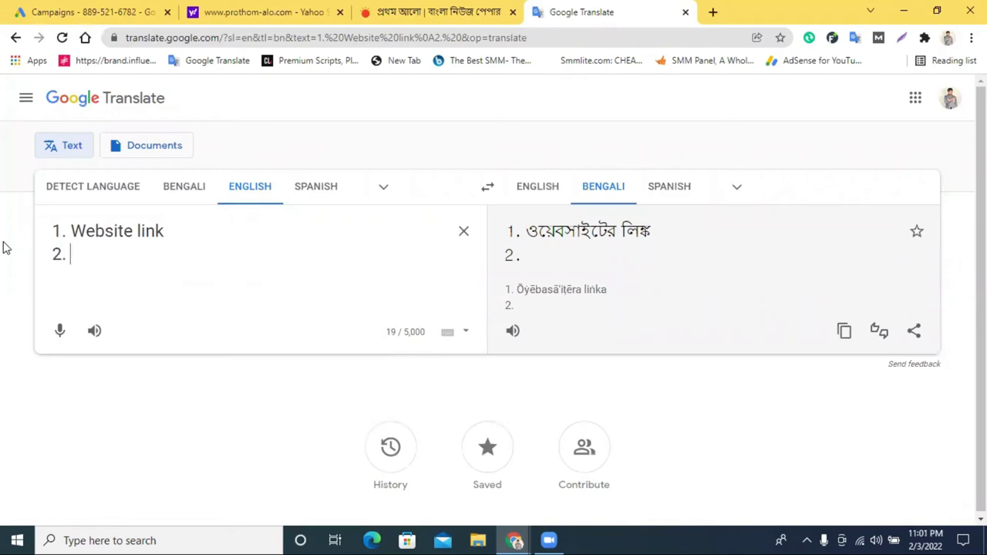
text(Keyword)
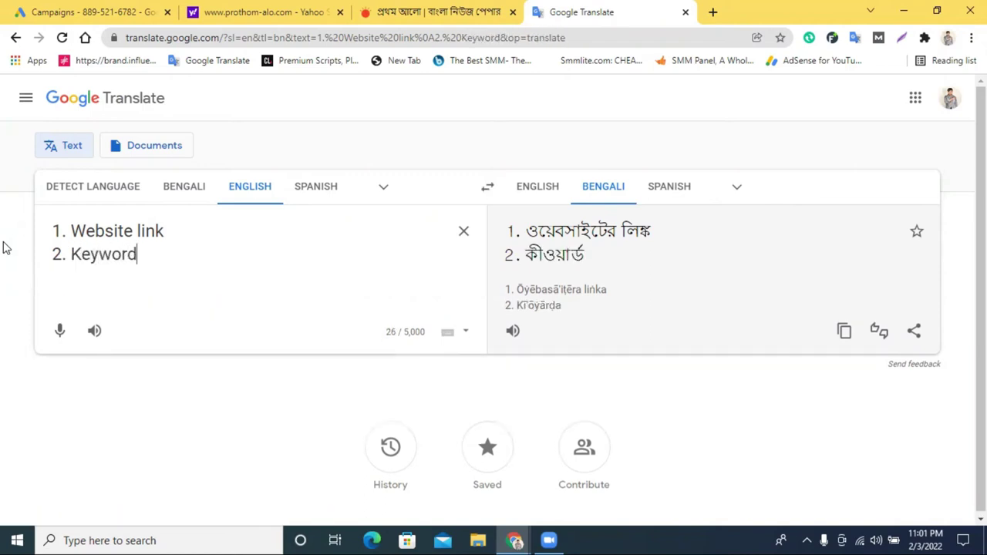
Step: Add "3. Targeted location" as the third list item, with its first letter capitalised
key(Return)
text(3. )
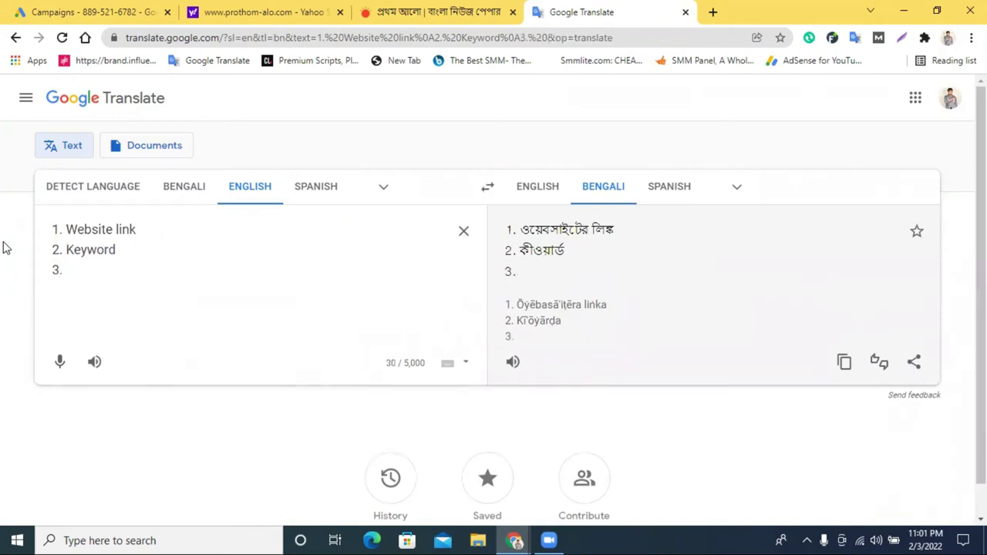
text(tar)
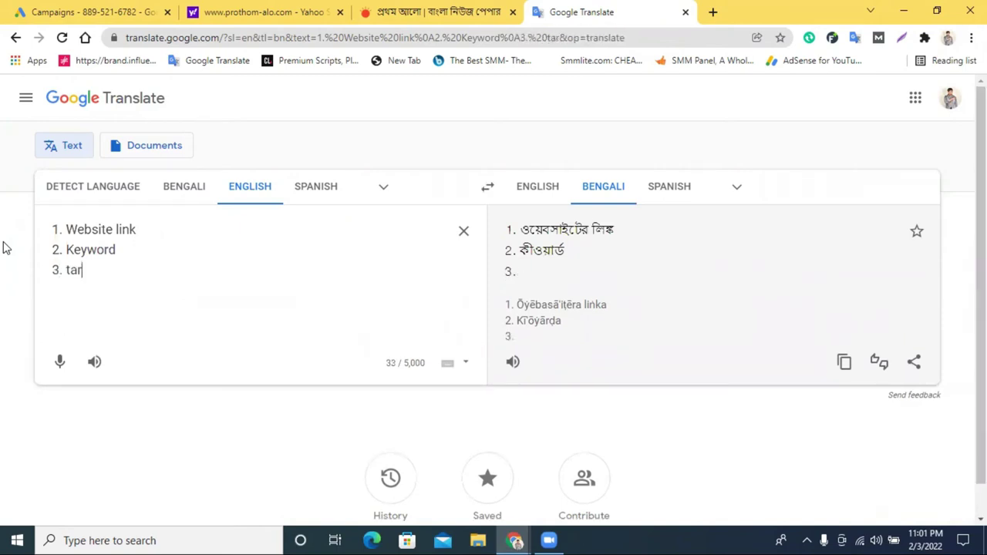
text(geted )
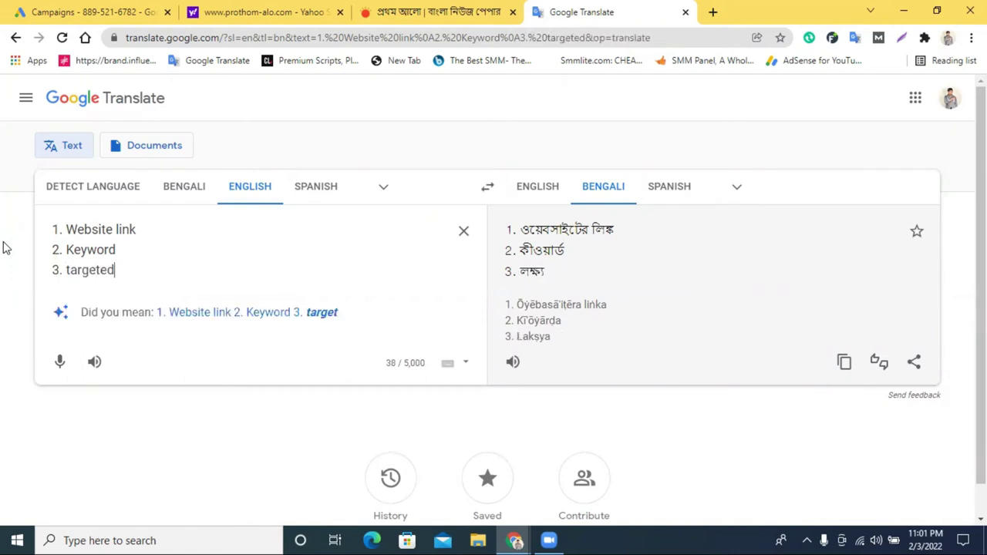
text(location)
key(Return)
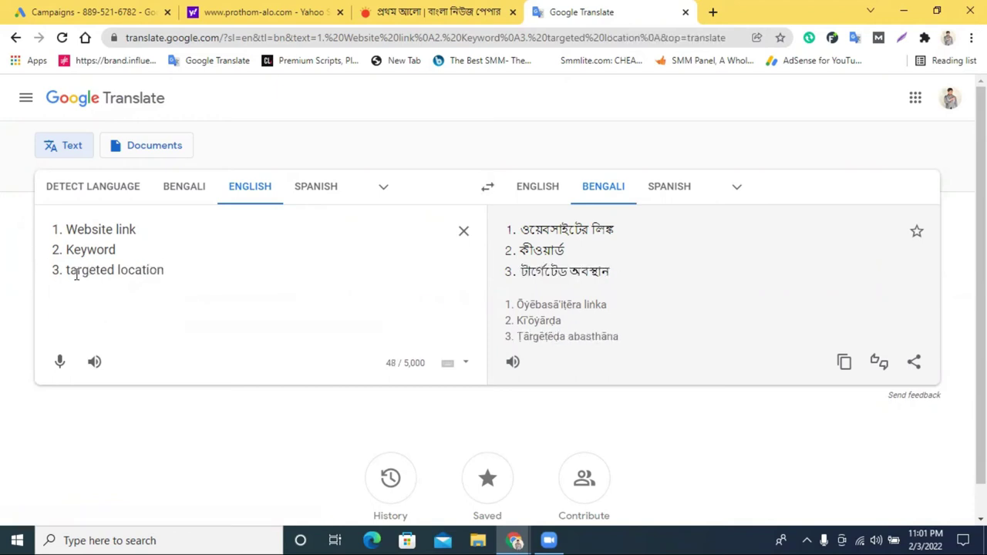
drag(69, 272, 67, 272)
text(T)
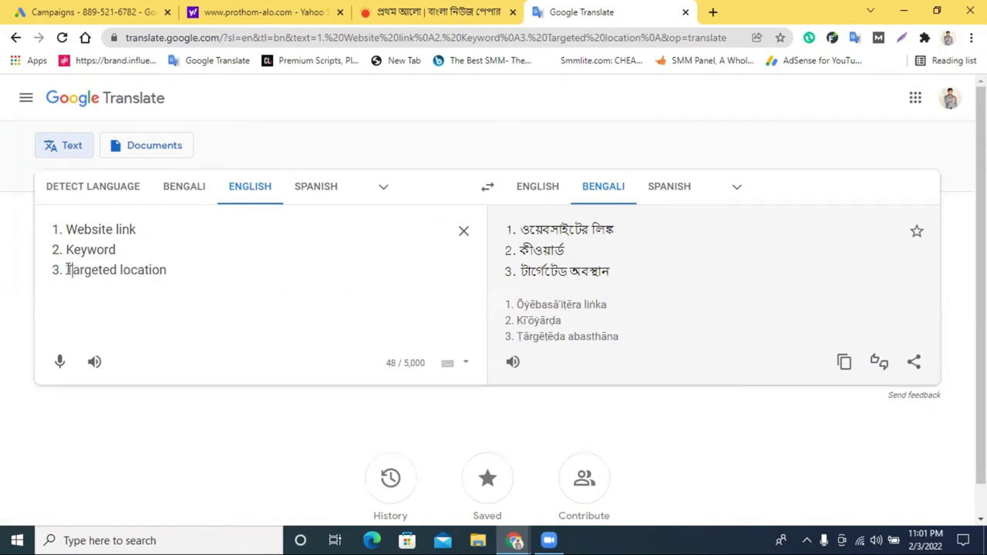
Step: Add "4. Image" as the fourth item of the list
key(Return)
text(4. )
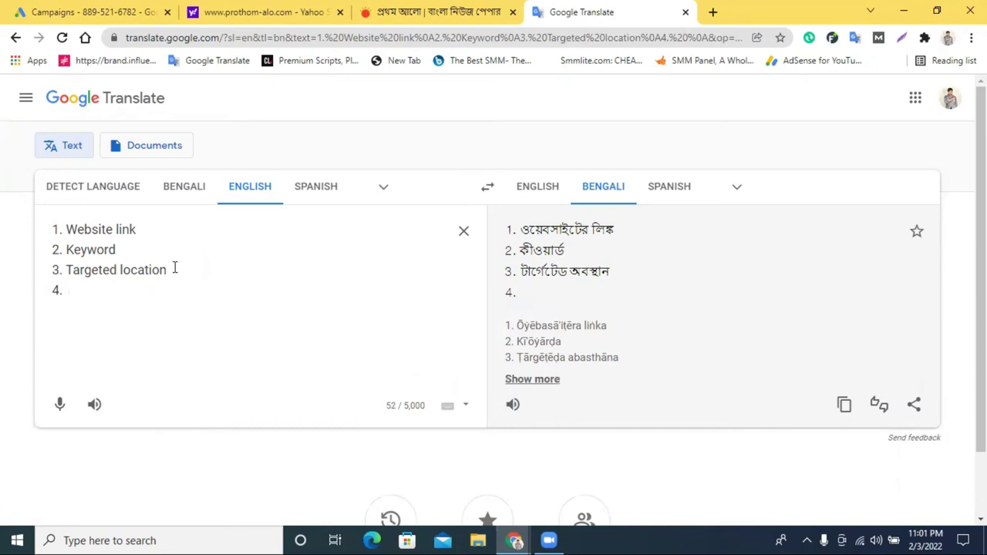
text(Imagwe)
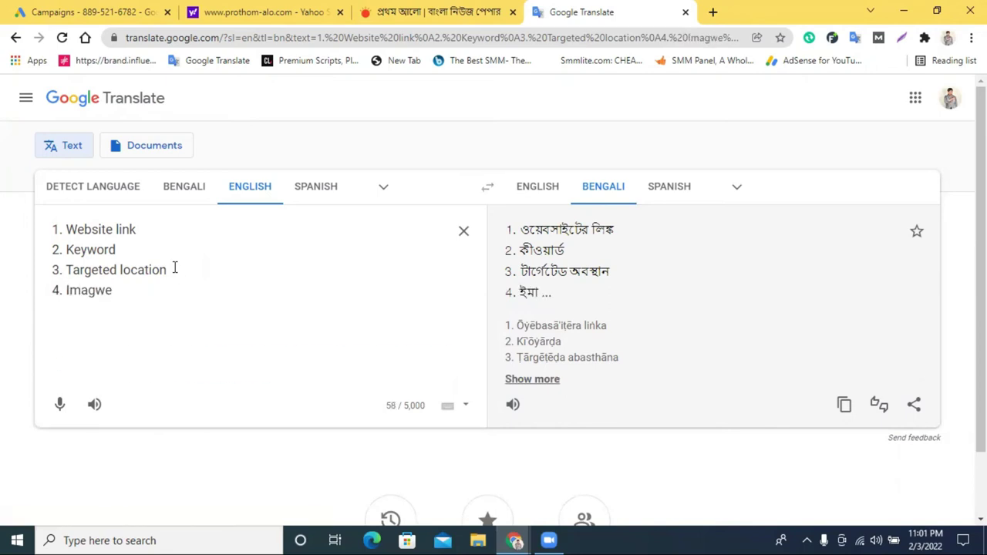
key(BackSpace)
key(BackSpace)
text(e)
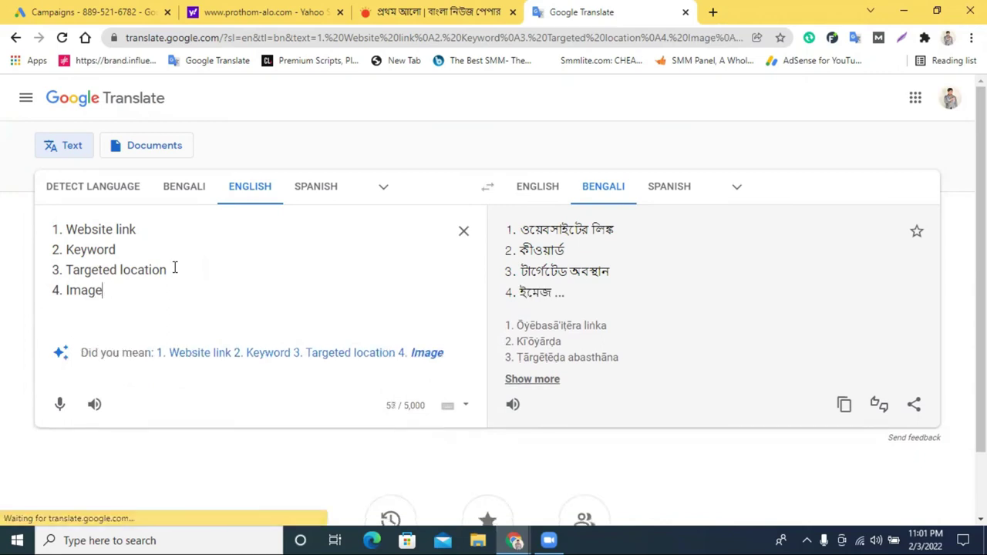
Step: Add "5. google ads account manager access" as the fifth list item, accepting the suggested spelling of "access"
key(Return)
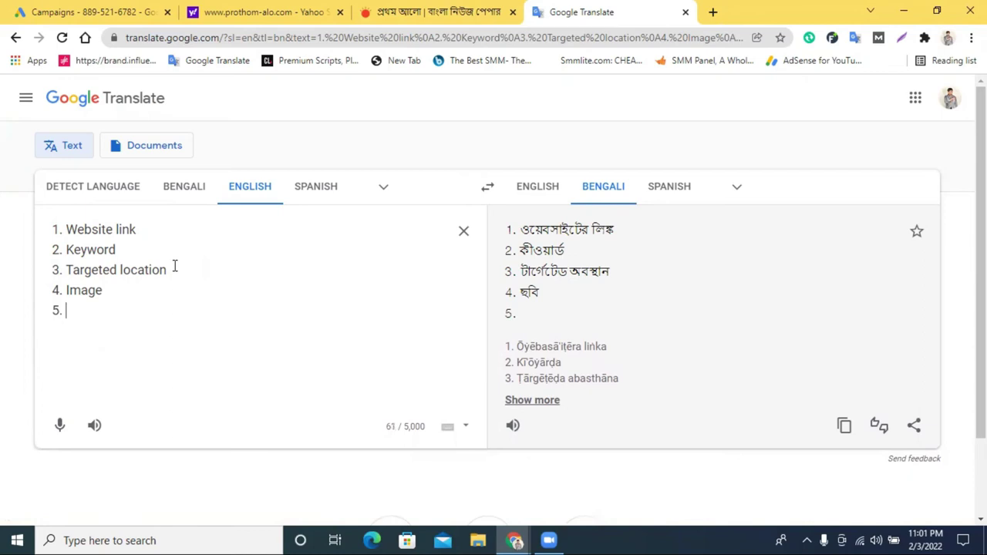
triple_click(77, 310)
click(77, 310)
text(google )
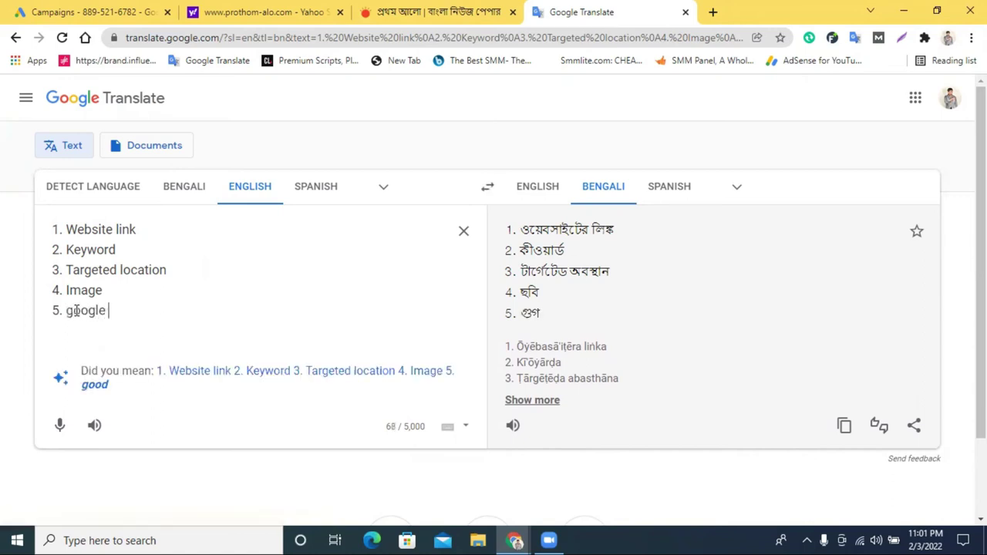
text(ads account m)
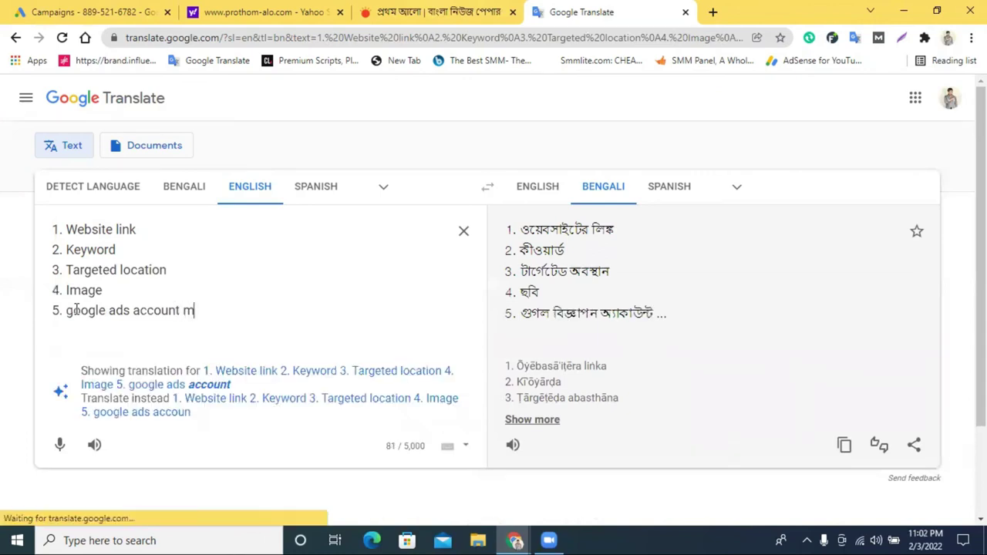
text(anager ac)
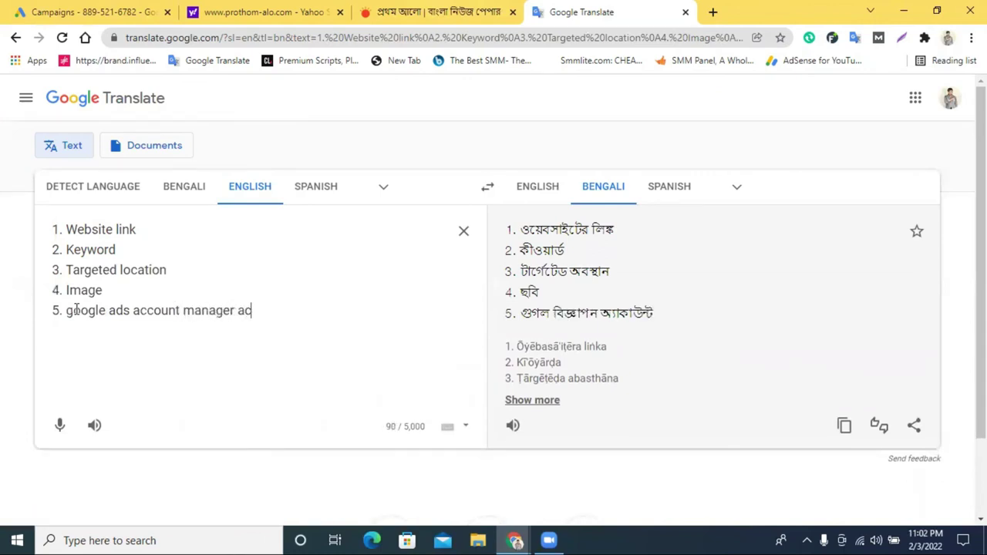
text(ess)
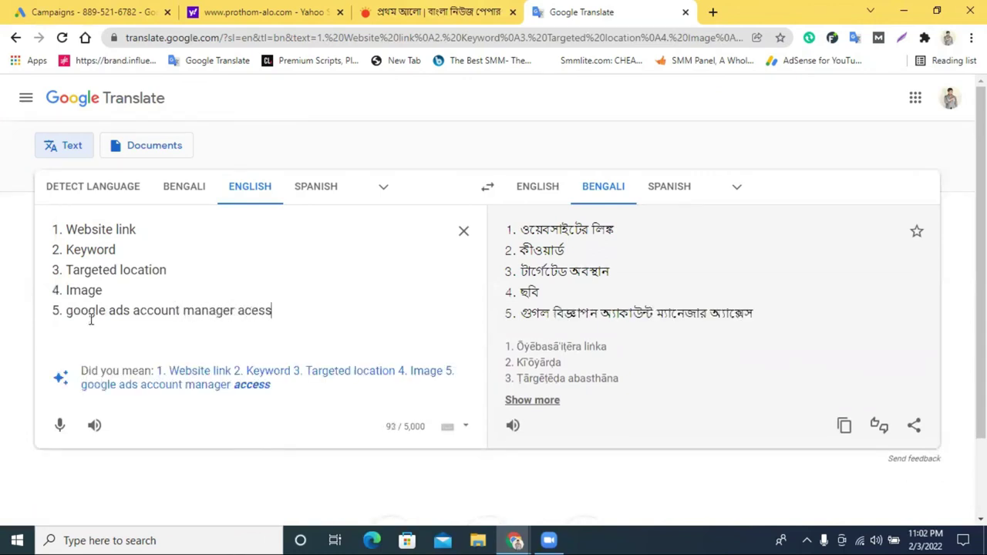
click(236, 384)
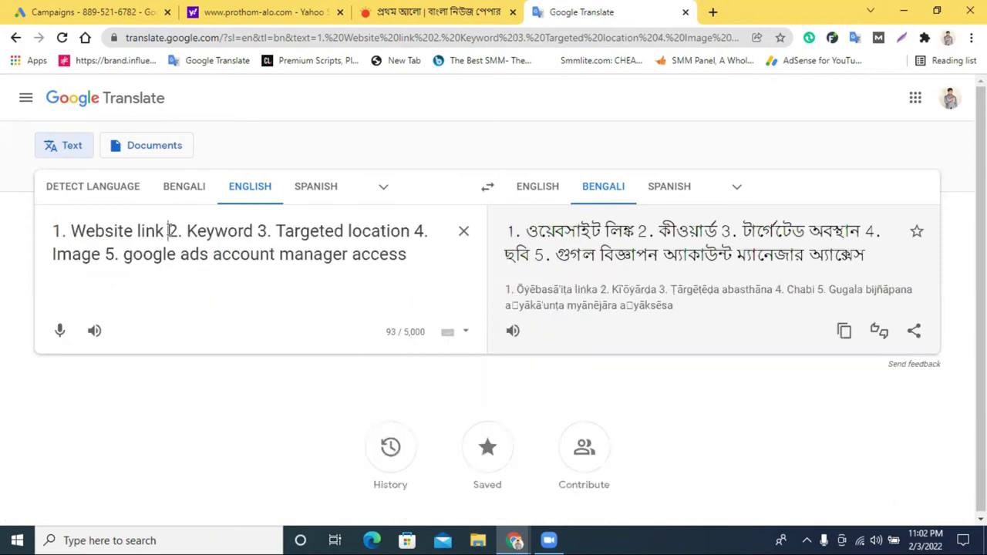
Step: Put each of the five numbered list items on its own line in the source text
key(Return)
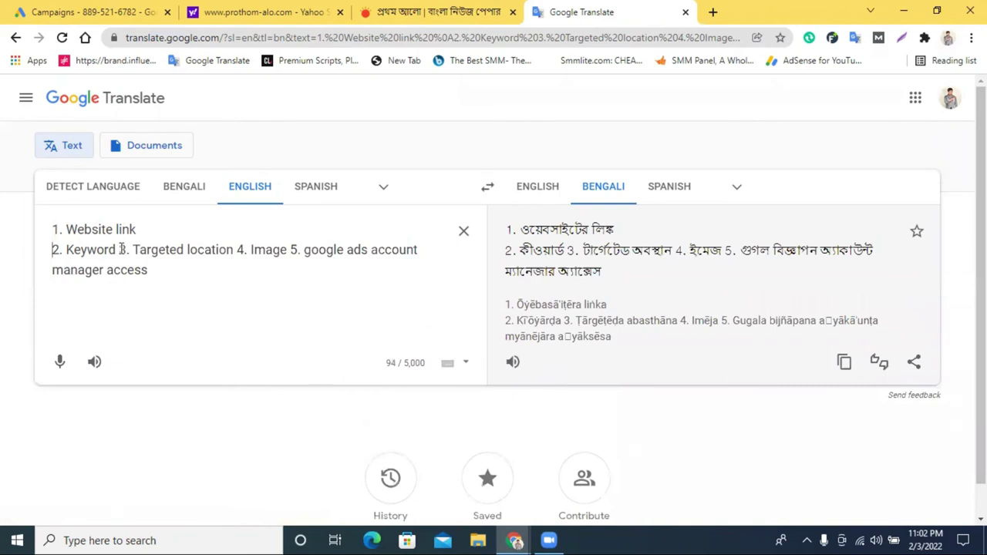
click(121, 249)
key(Return)
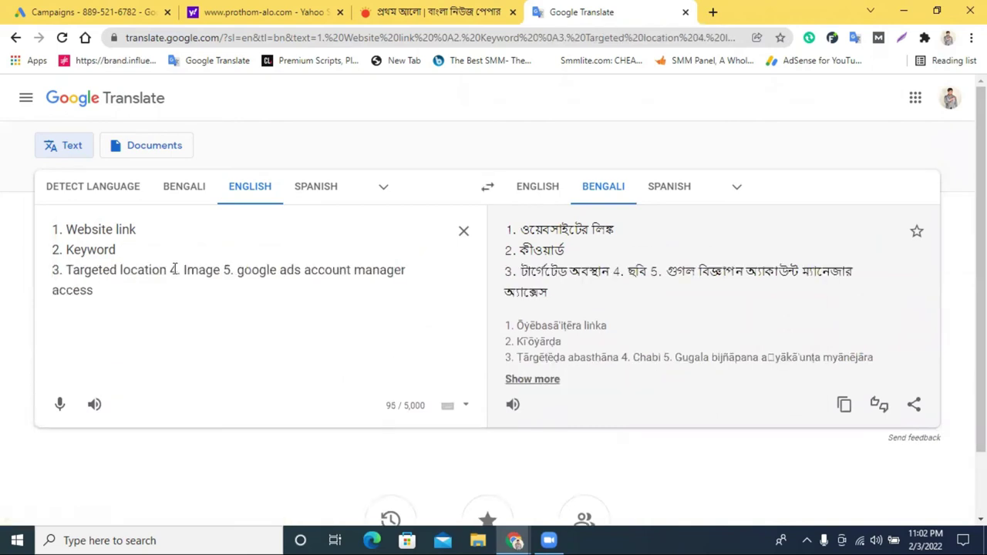
key(Return)
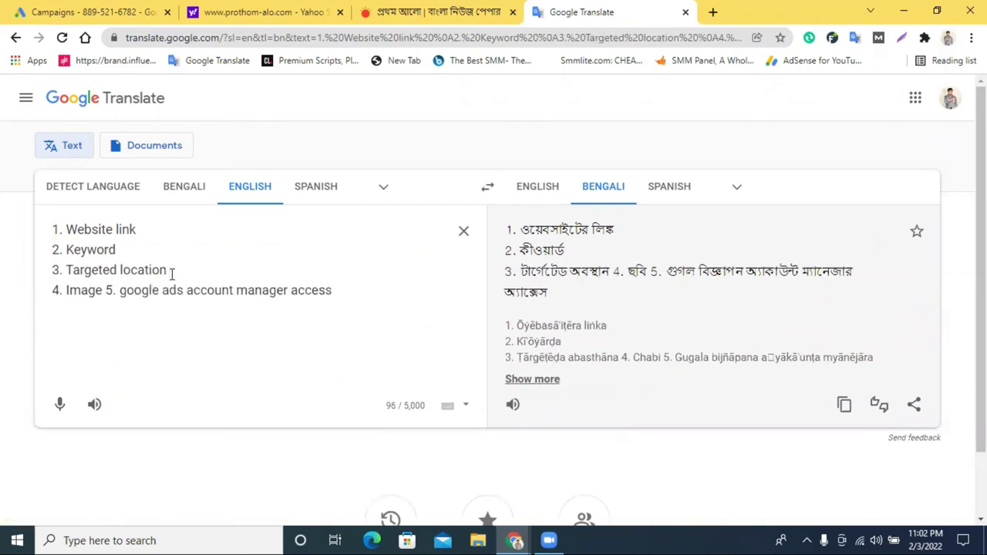
click(109, 289)
key(Return)
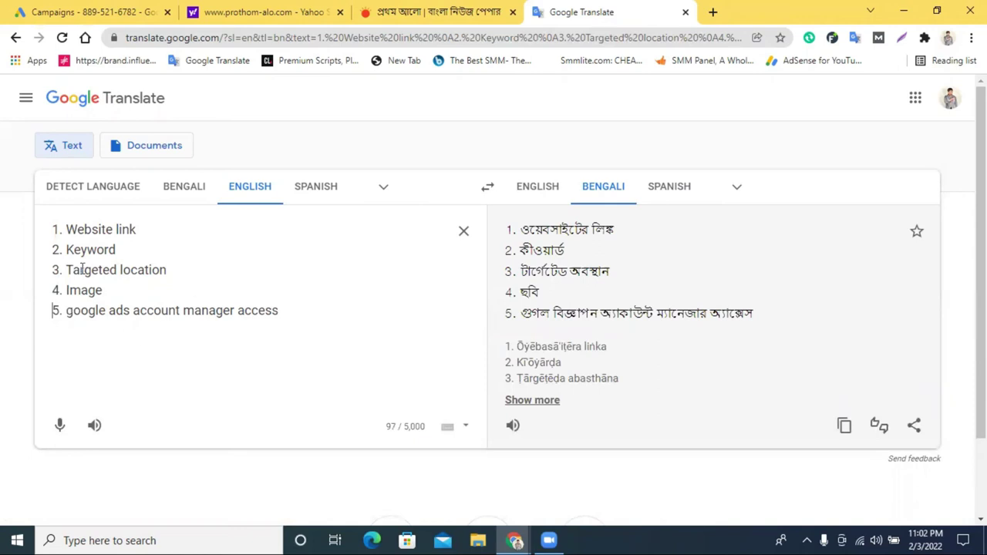
click(88, 12)
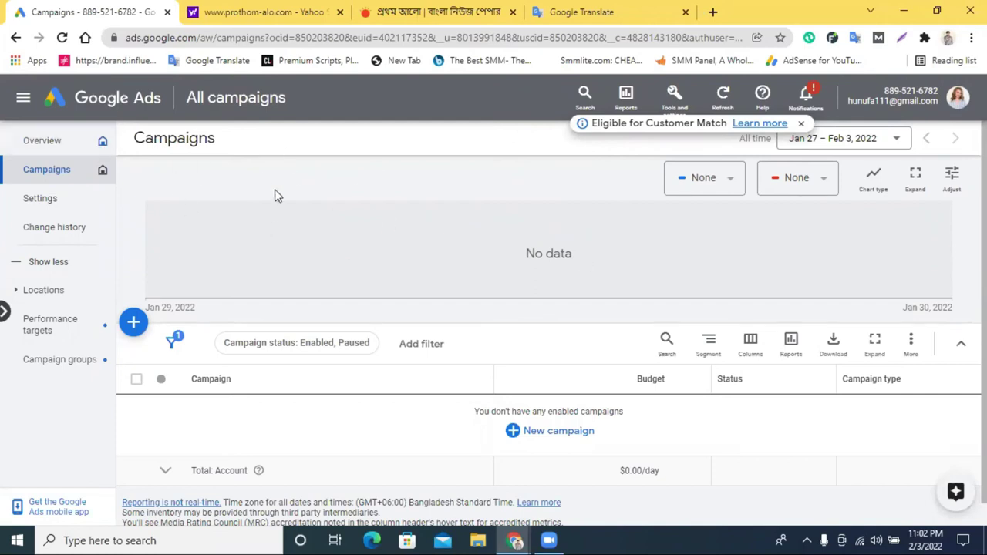
click(713, 12)
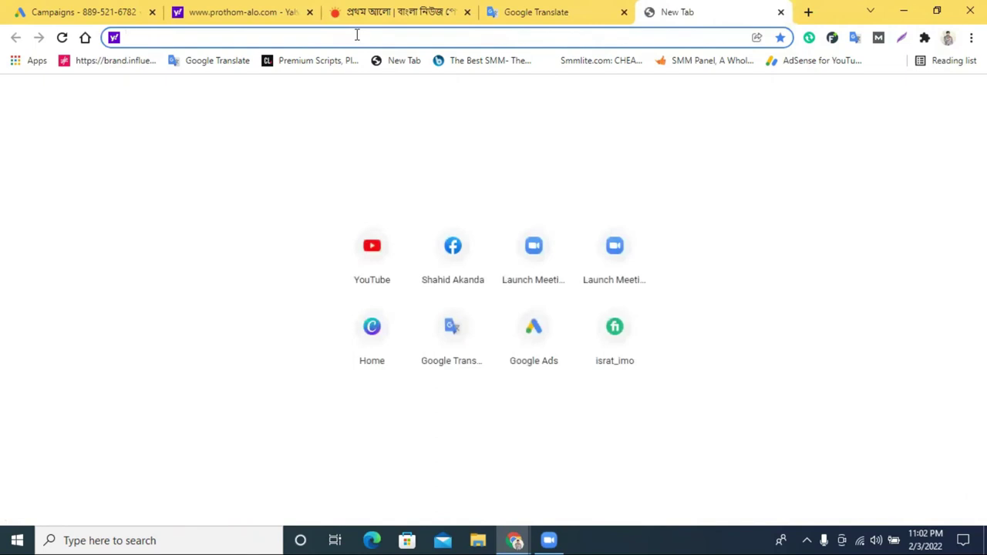
text(ads)
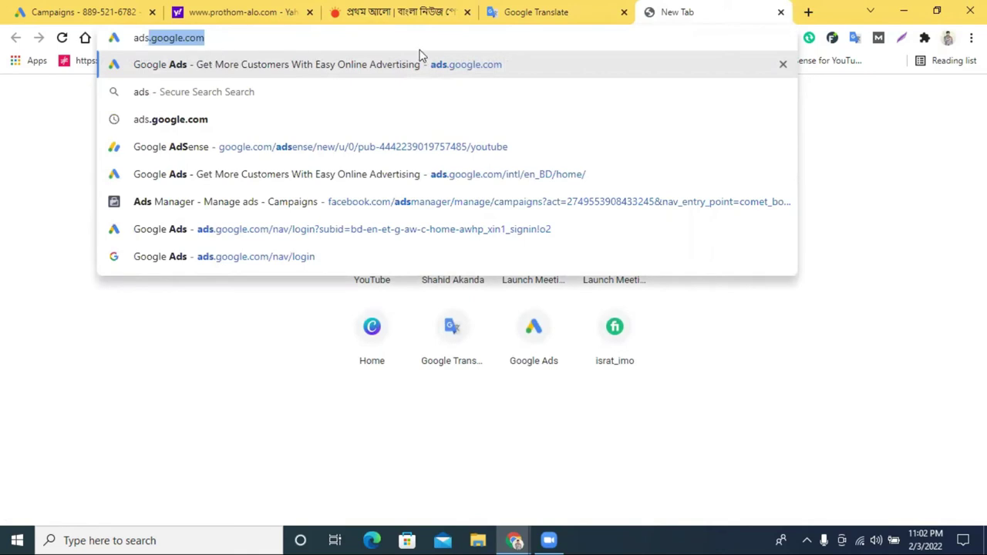
Step: Return to the Google Ads page, switch to another signed-in Google account and close the unused blank tab
click(116, 7)
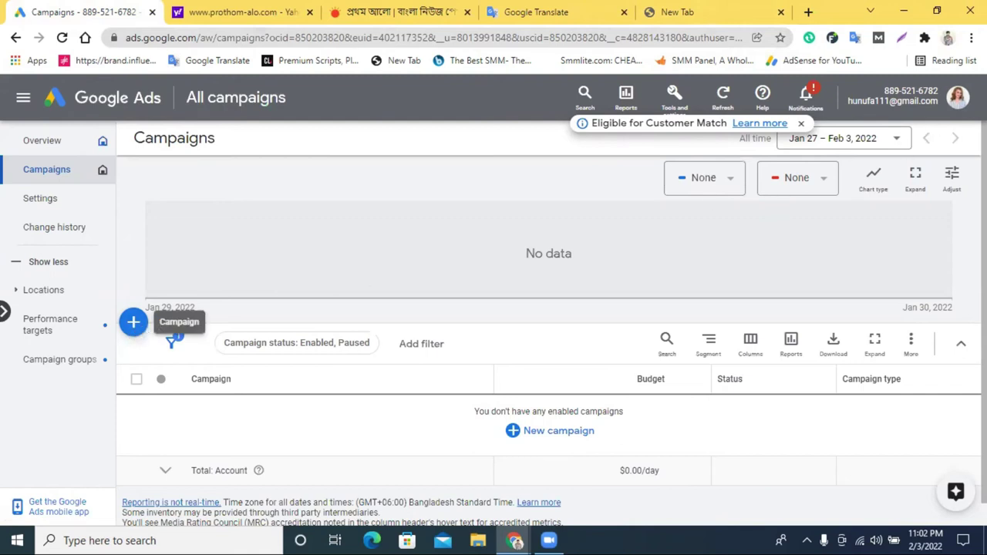
click(958, 97)
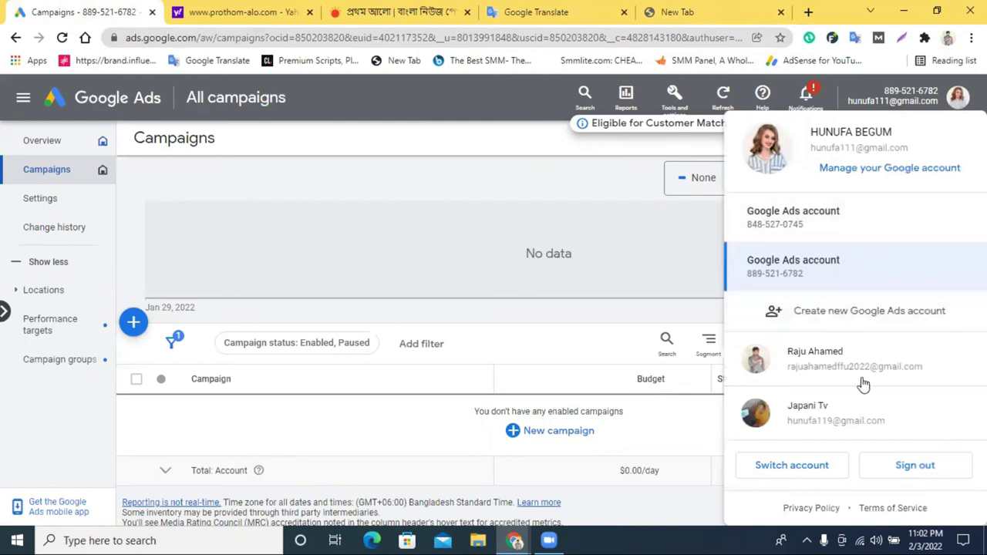
click(823, 367)
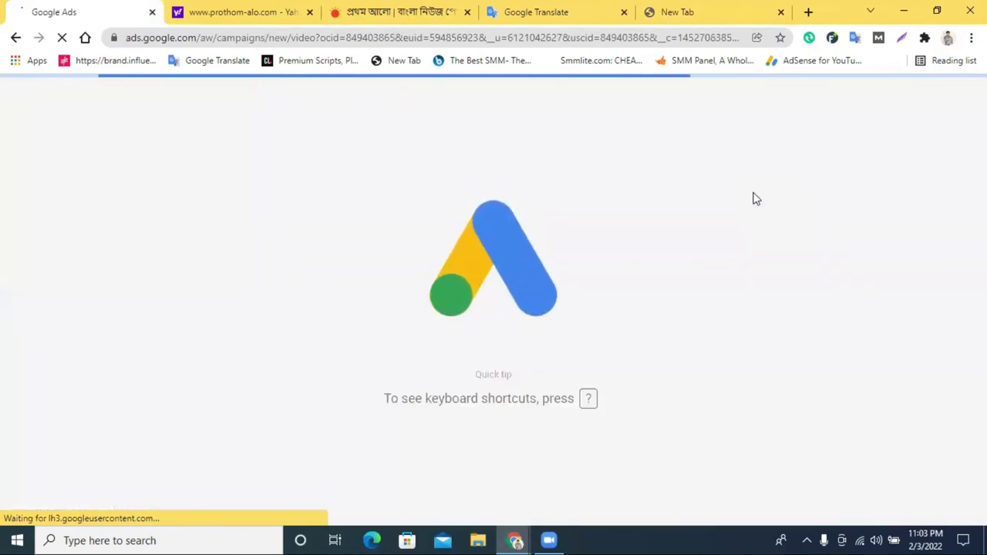
click(780, 11)
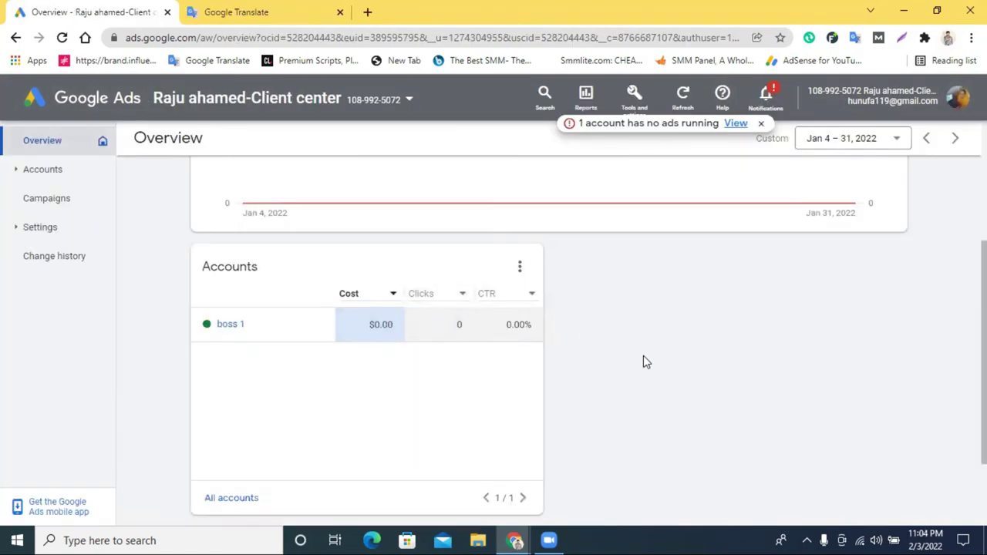
Step: Start a new campaign from the client center's campaign list for the "boss 1" account
scroll(645, 359, up, 3)
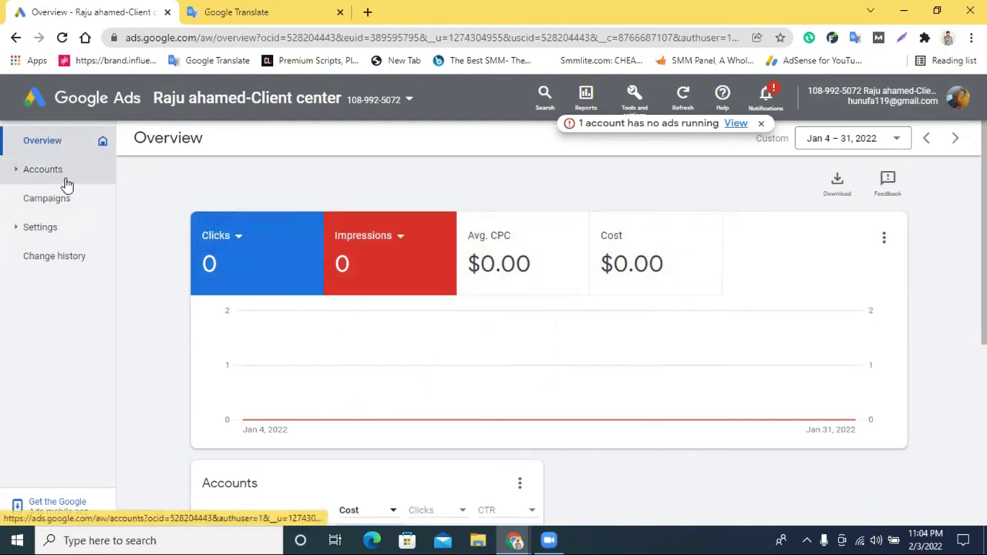
click(36, 205)
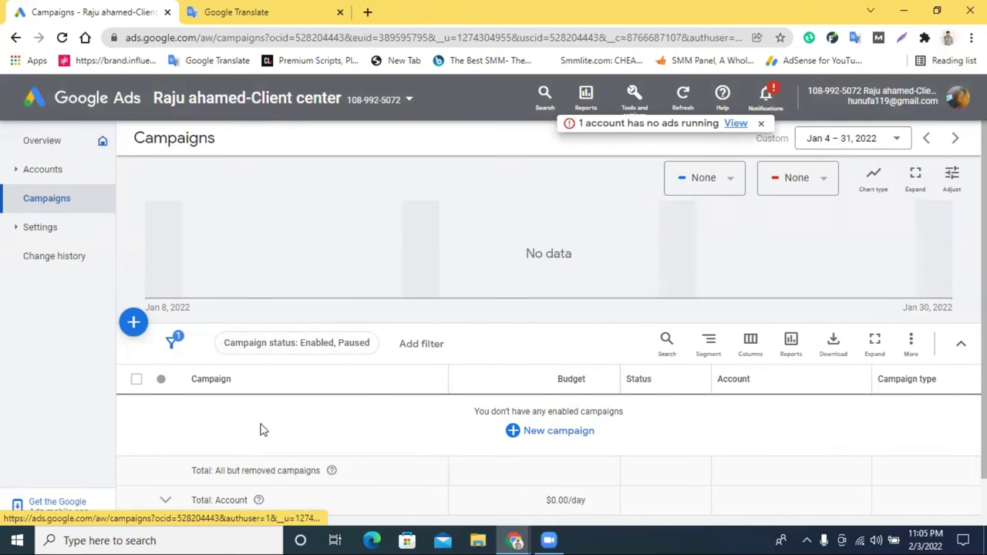
click(132, 324)
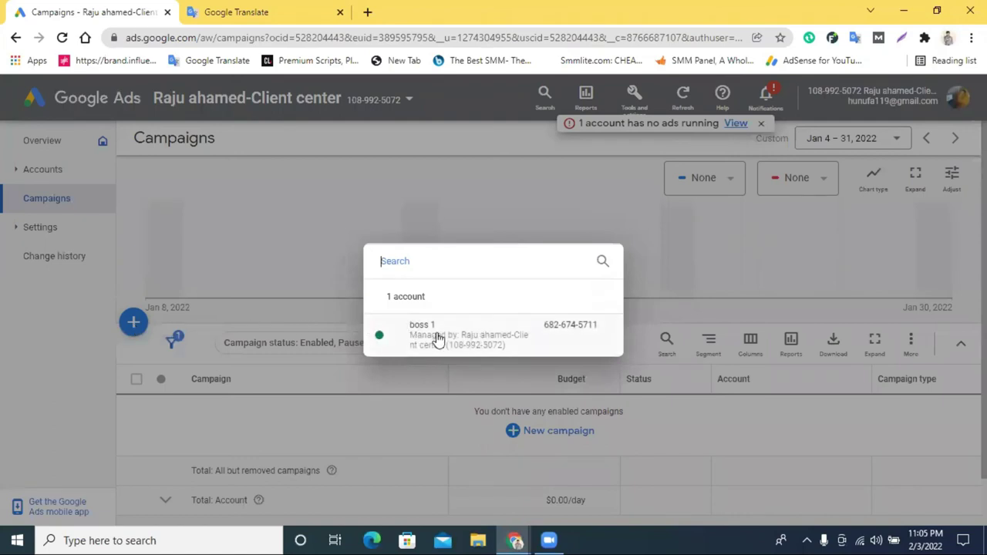
click(460, 340)
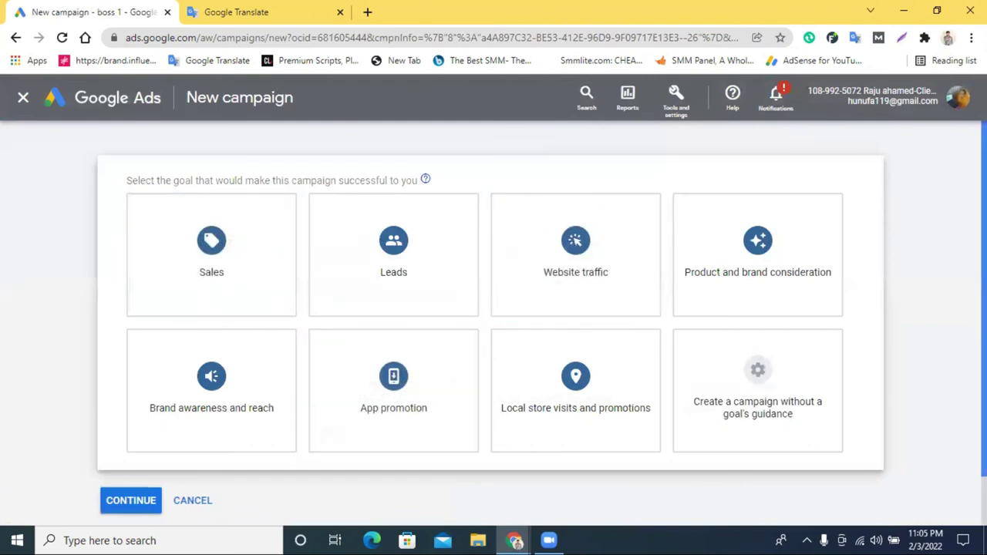
Step: Choose "Brand awareness and reach" as the campaign goal and Display as the campaign type
scroll(493, 308, down, 1)
scroll(341, 304, up, 1)
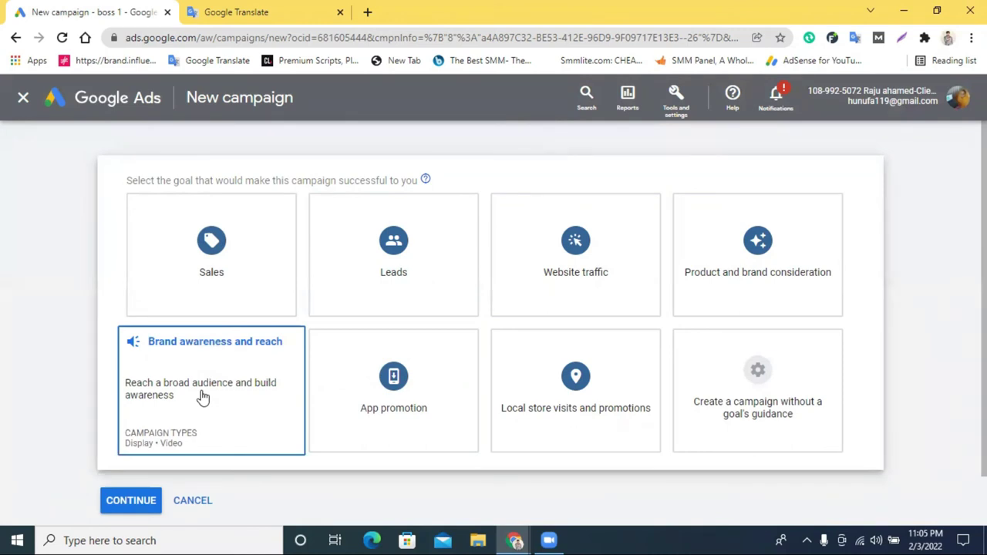
scroll(202, 396, down, 1)
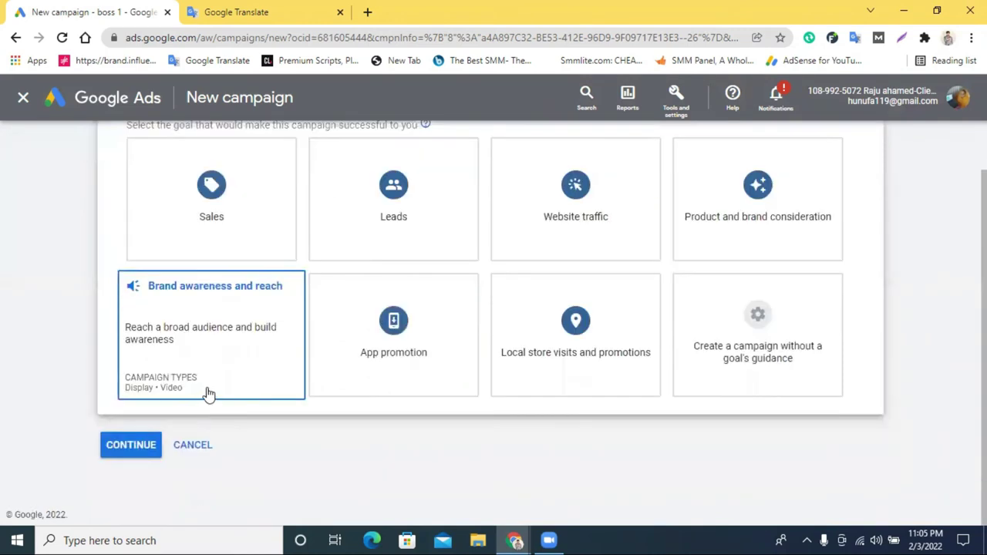
click(199, 314)
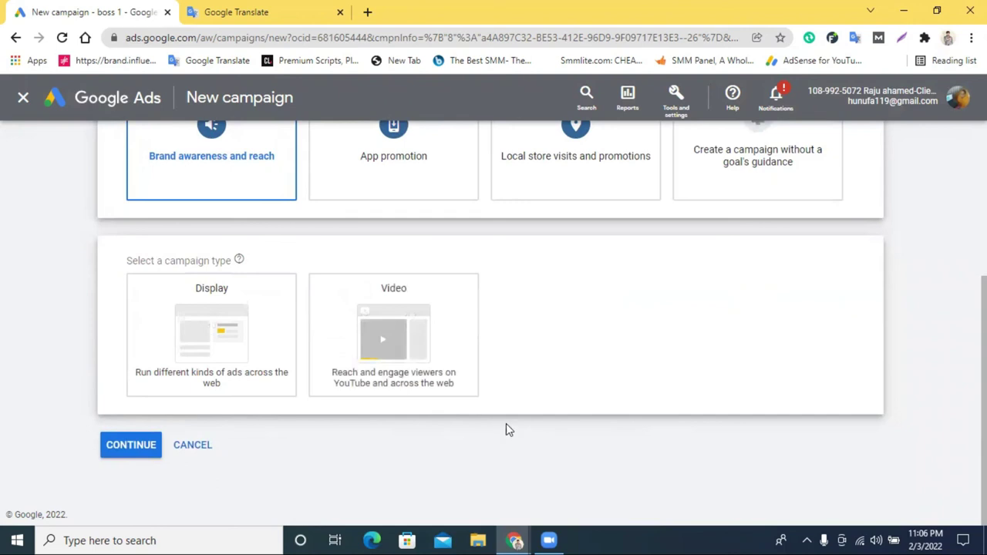
mouse_move(390, 359)
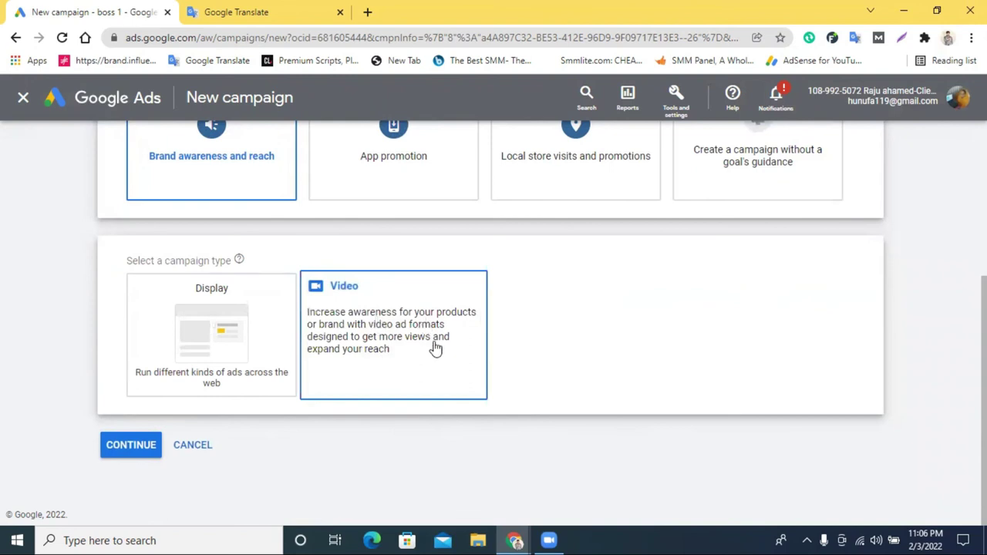
click(210, 324)
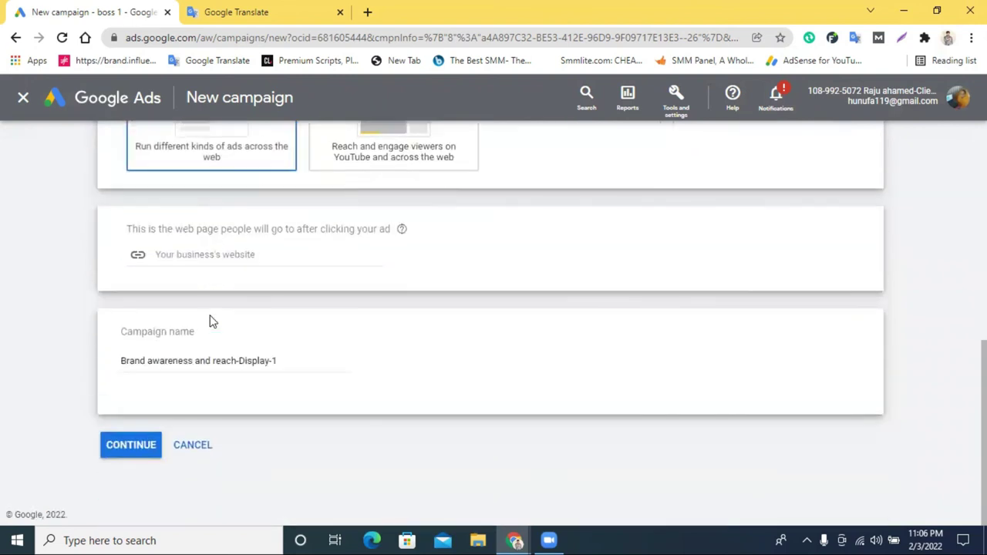
Step: Bring up the address newlifelearninginstitutebd.com in a new browser tab and copy it
scroll(239, 254, up, 2)
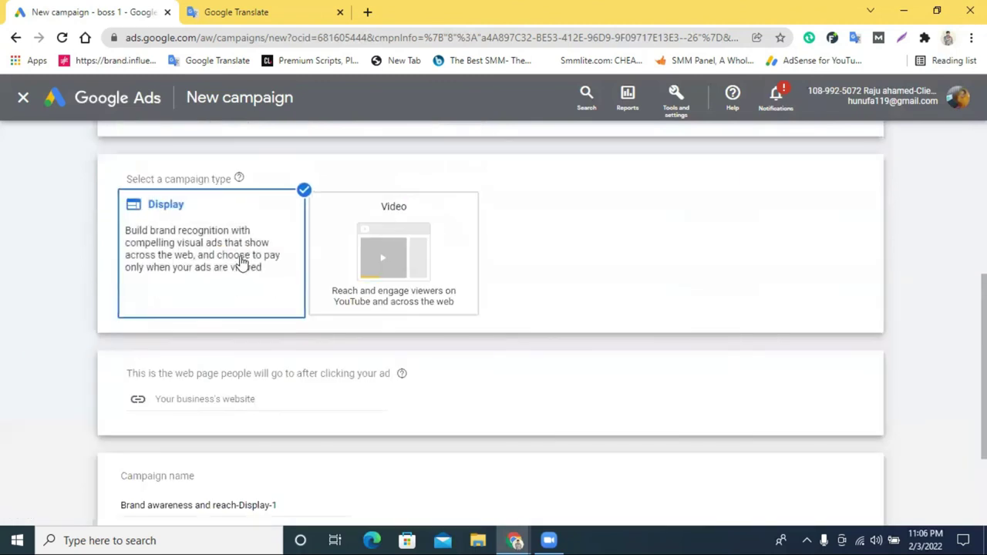
click(368, 10)
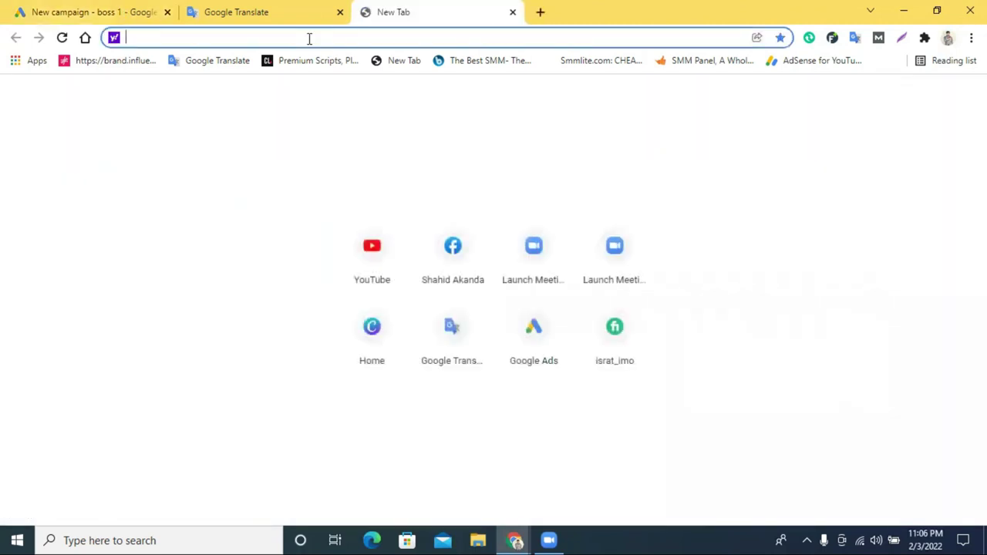
text(n)
click(309, 38)
key(ctrl+a)
right_click(308, 37)
click(345, 118)
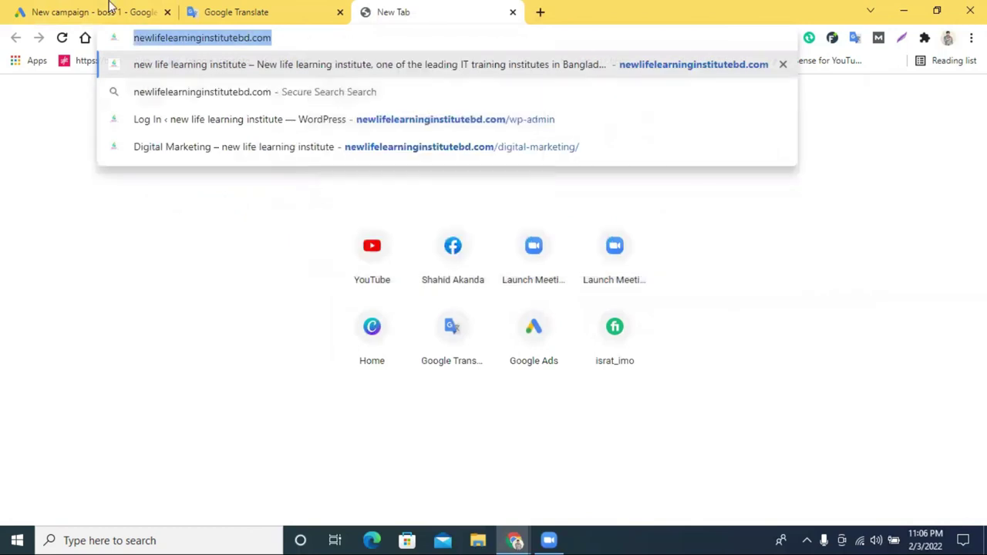
Step: Paste the copied address into the new campaign as the business website that people reach from the ad
click(92, 12)
scroll(231, 324, down, 1)
scroll(247, 267, up, 4)
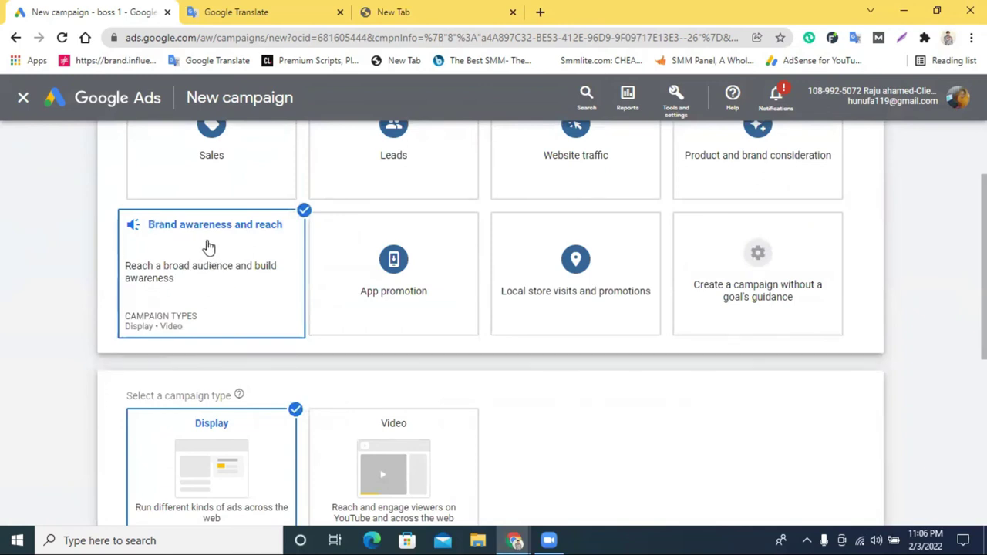
scroll(208, 247, down, 1)
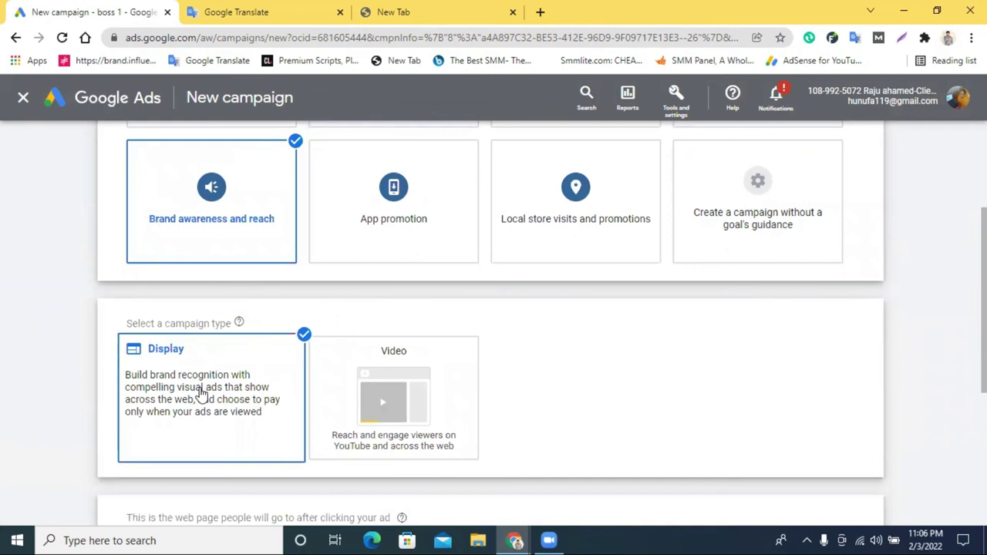
scroll(190, 313, down, 2)
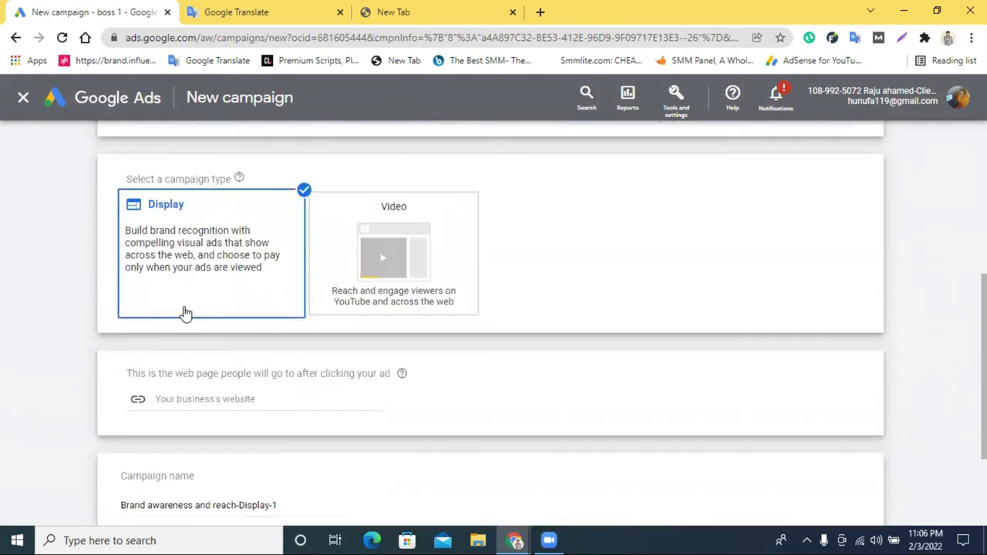
click(193, 400)
right_click(193, 400)
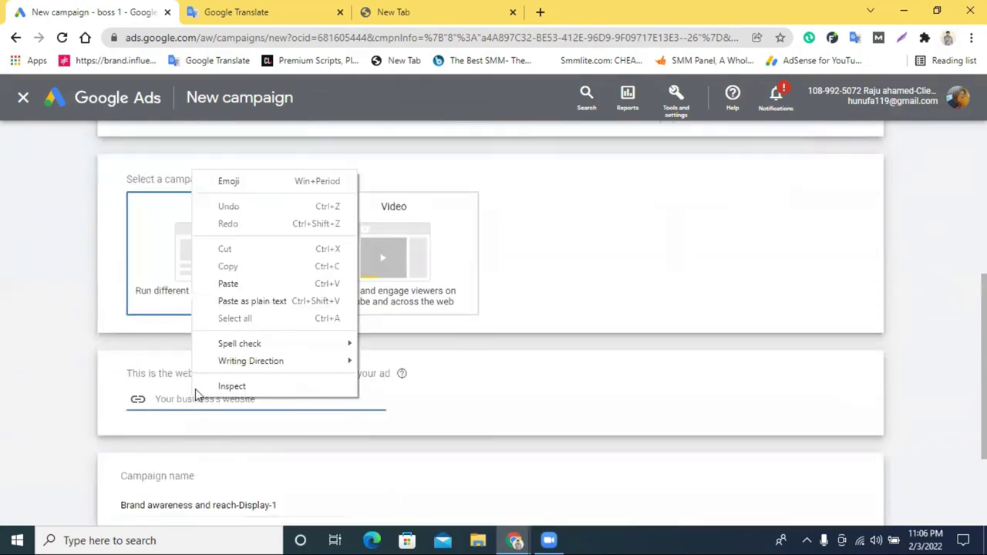
click(231, 284)
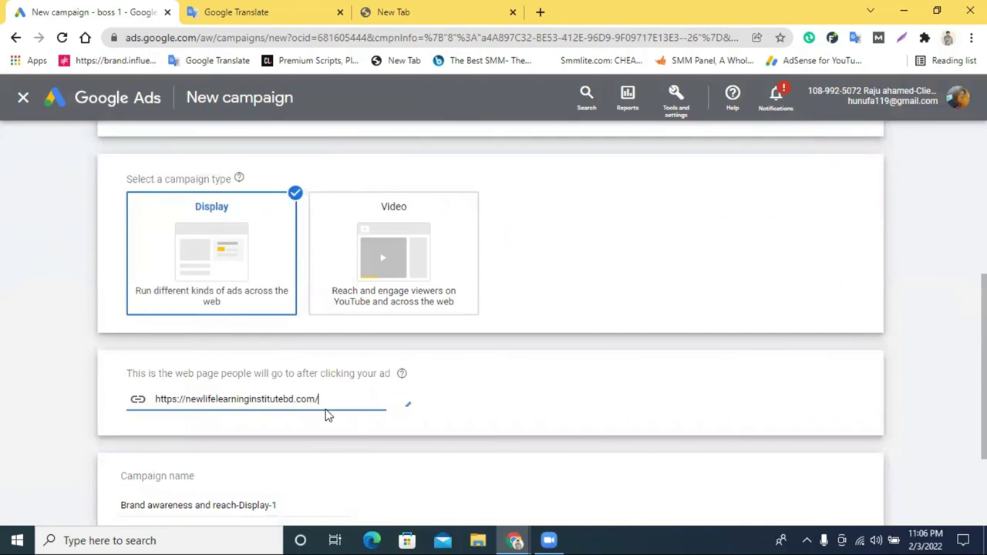
Step: Highlight "1. Website link" in the Google Translate list and return to the new campaign form
click(236, 11)
drag(143, 229, 37, 223)
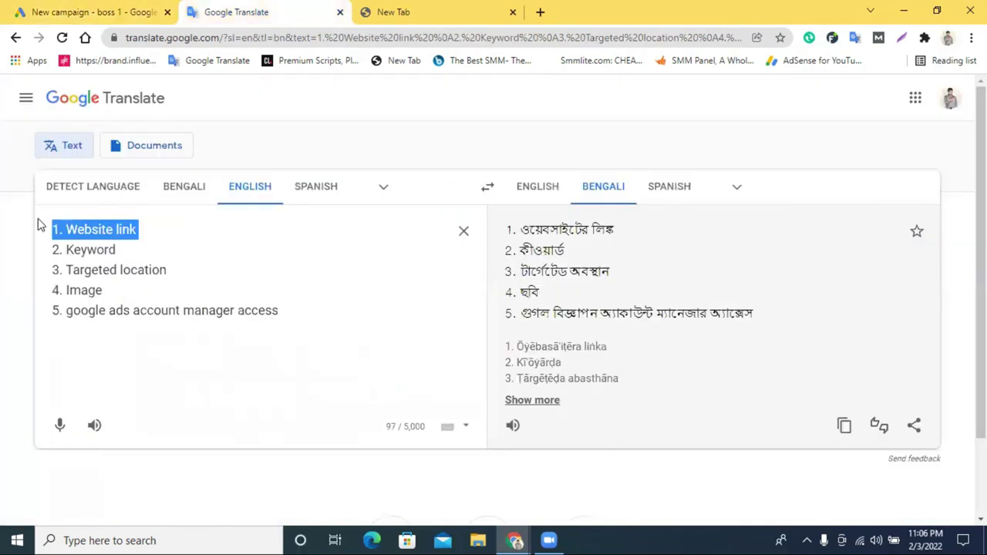
click(104, 13)
Step: Replace the default campaign name with "new life leering institute", using the spelling suggestions for the misspelled words
scroll(400, 328, down, 2)
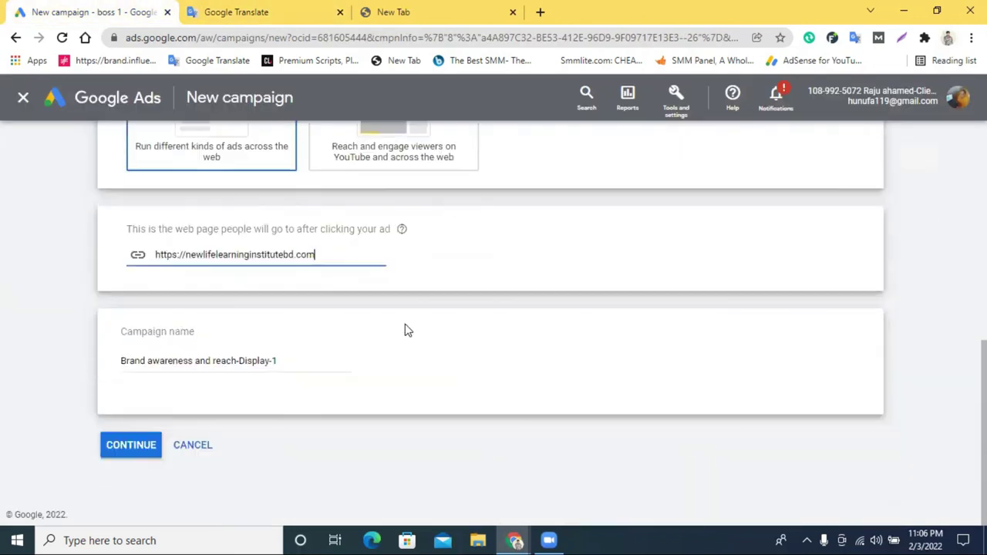
click(195, 361)
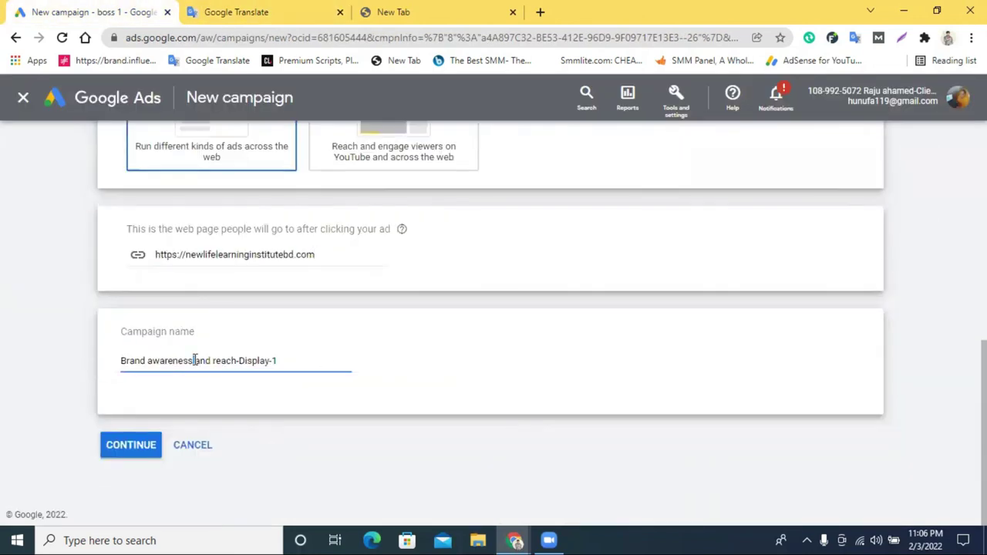
triple_click(194, 360)
click(293, 365)
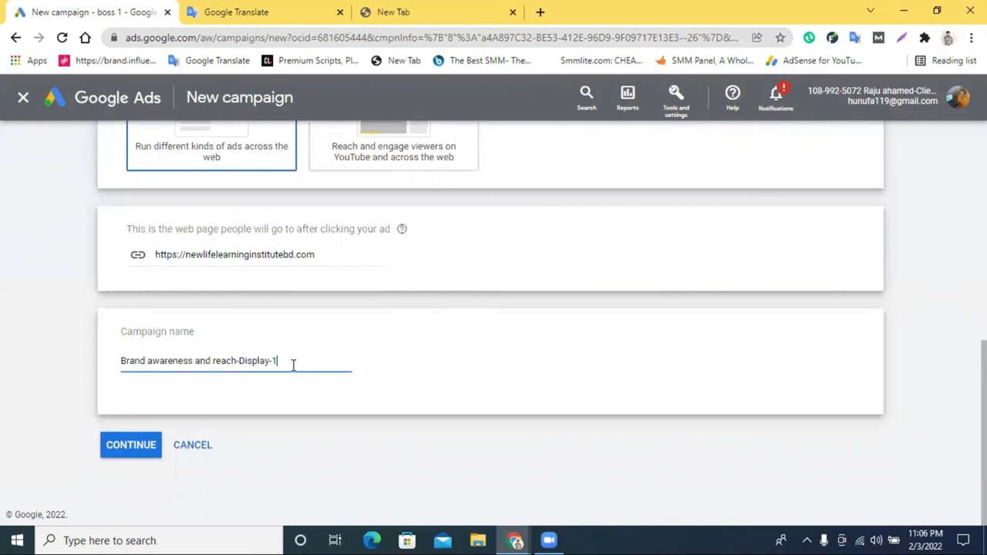
drag(291, 363, 124, 364)
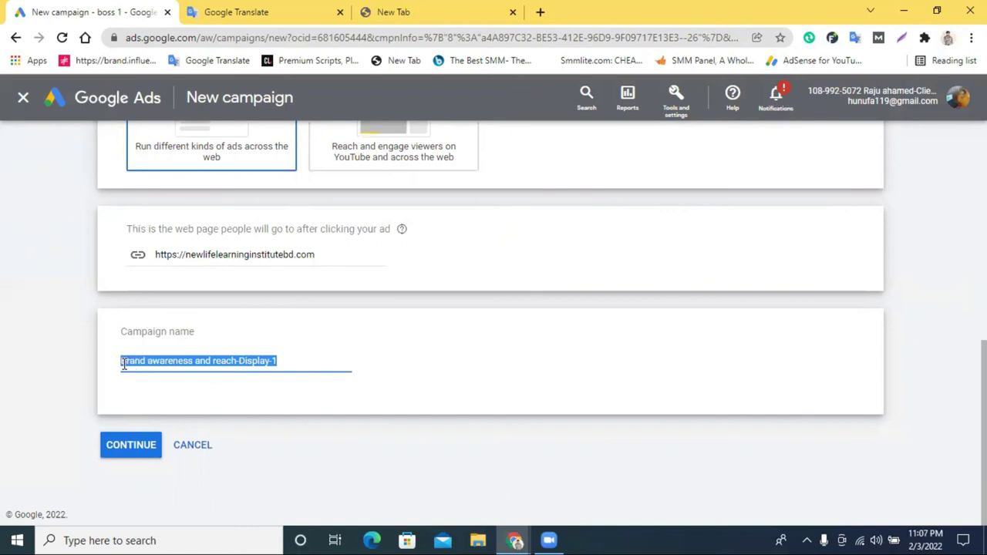
key(BackSpace)
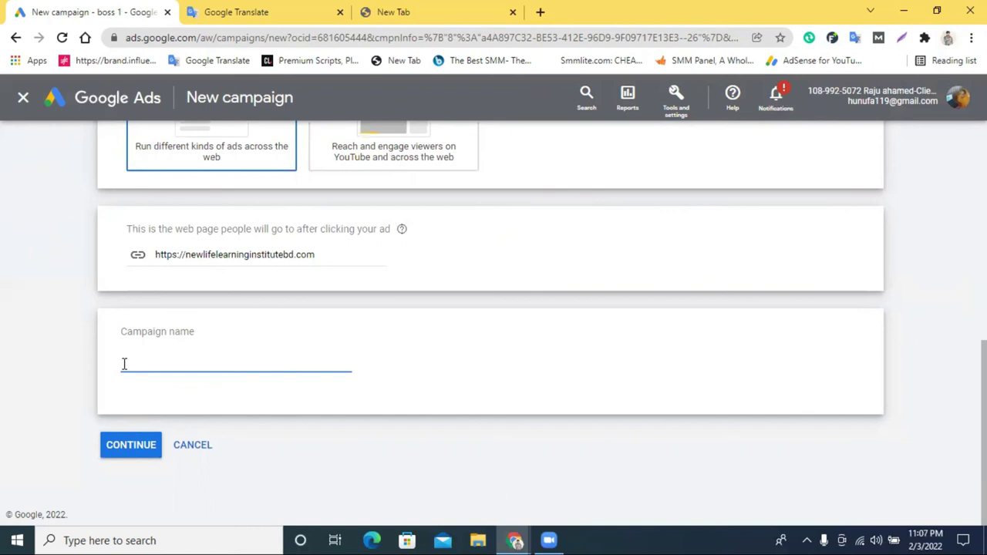
text(new life laernig)
right_click(159, 361)
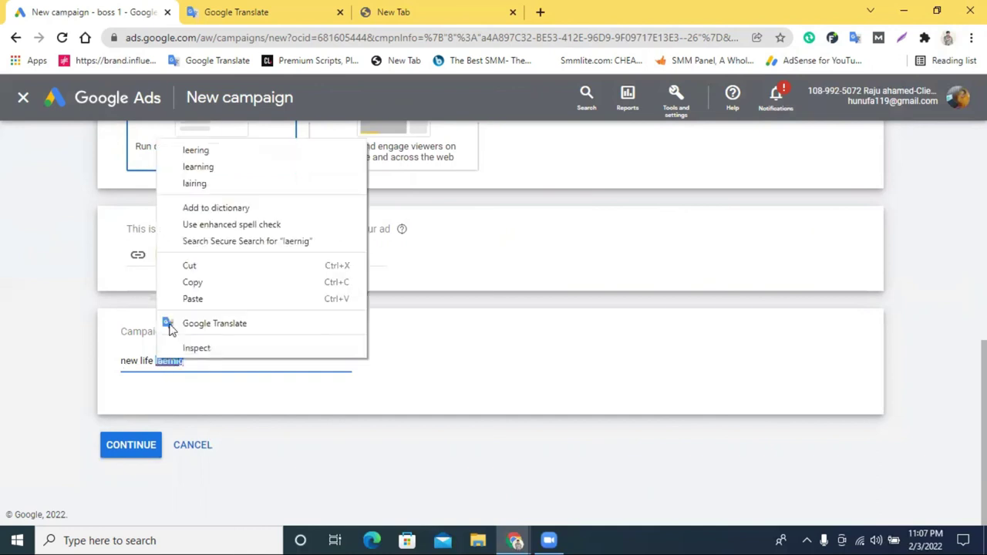
click(212, 151)
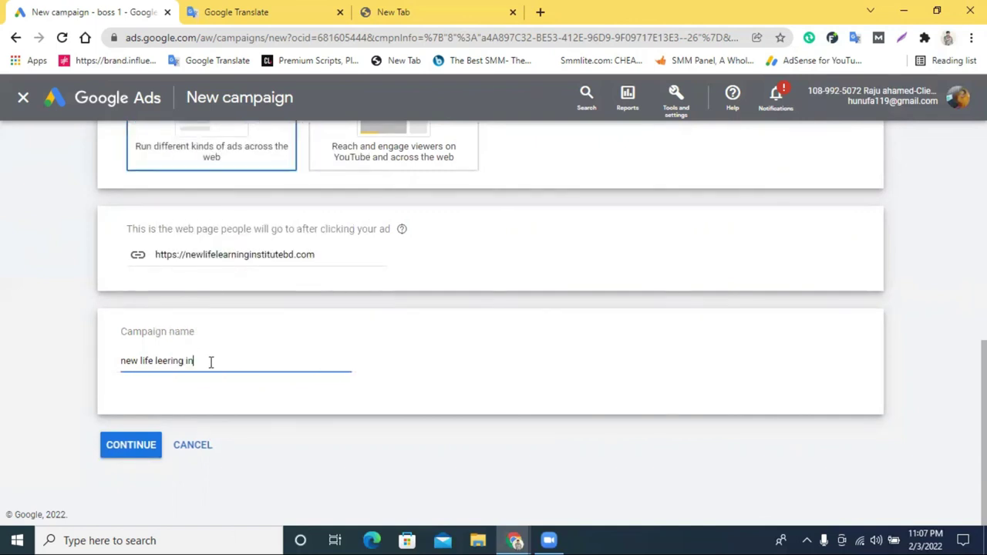
text(institute)
right_click(210, 362)
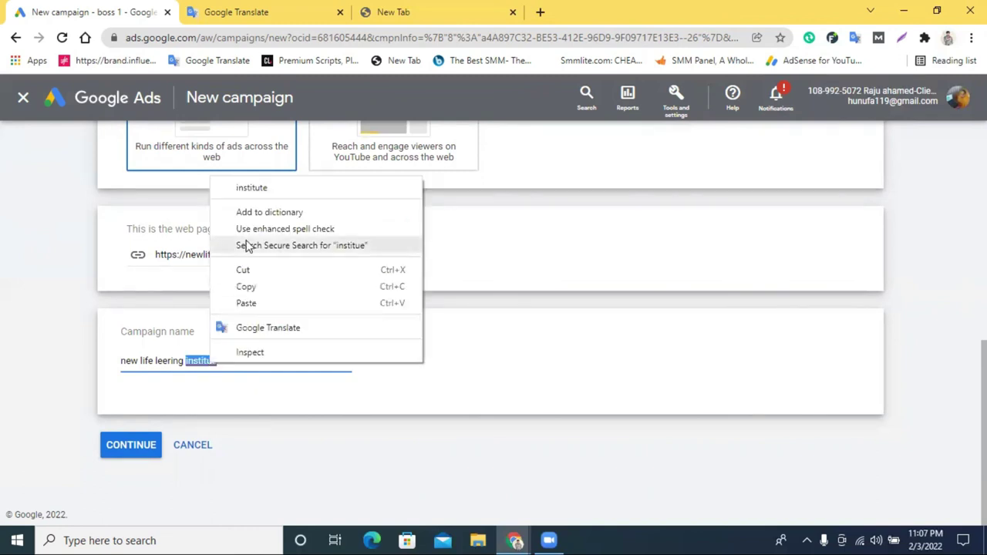
click(266, 189)
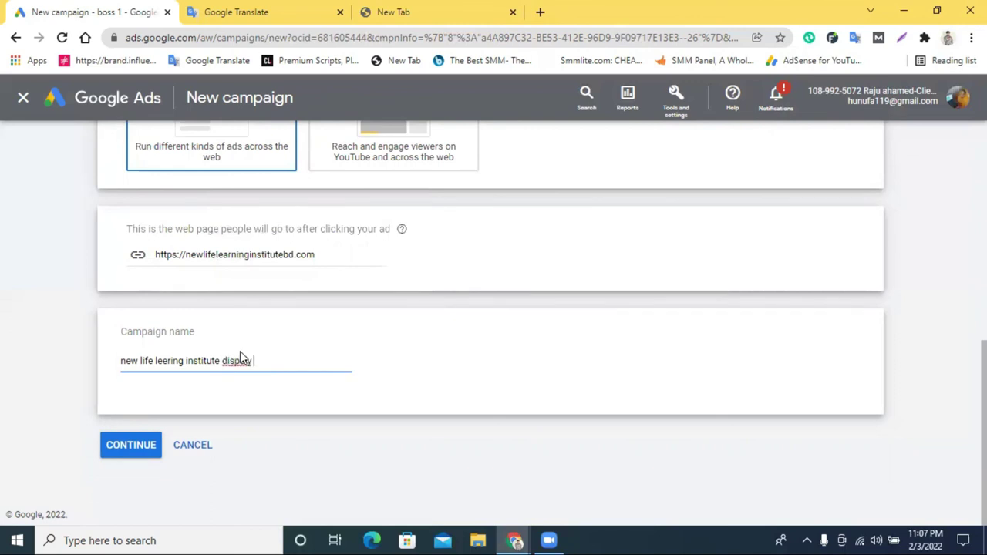
Step: Add "display ads campaign" to the end of the campaign name with its spelling corrected, and continue the campaign setup
right_click(235, 361)
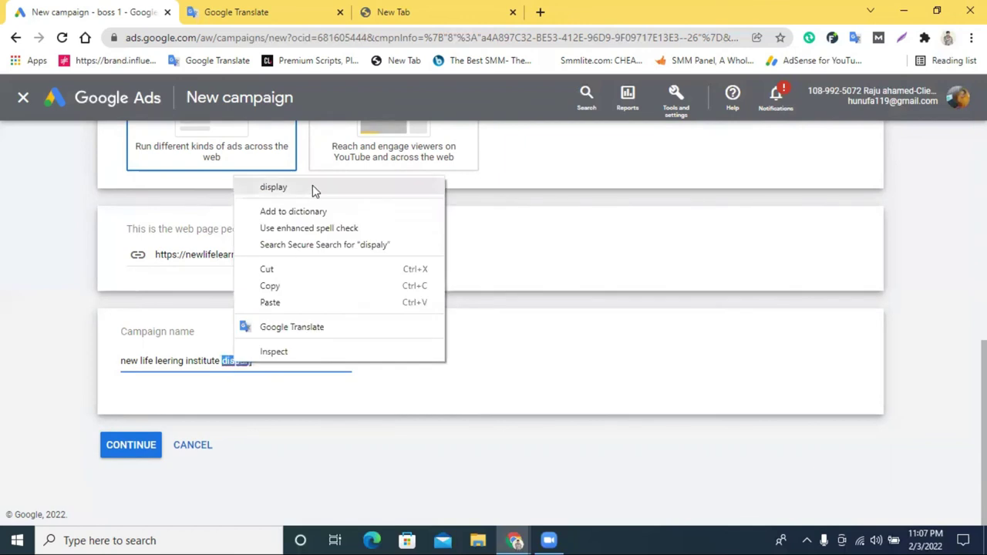
click(312, 188)
text(ads)
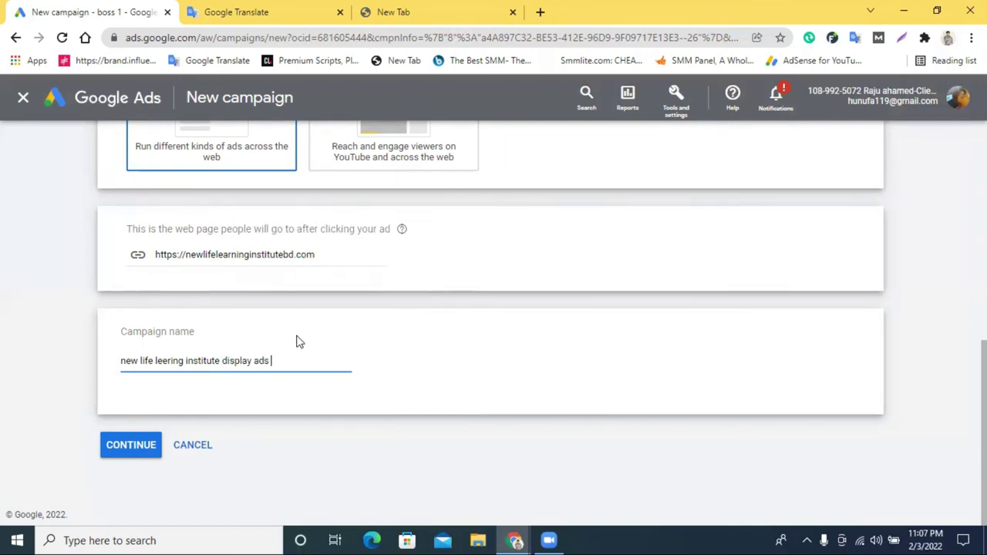
text( campagin)
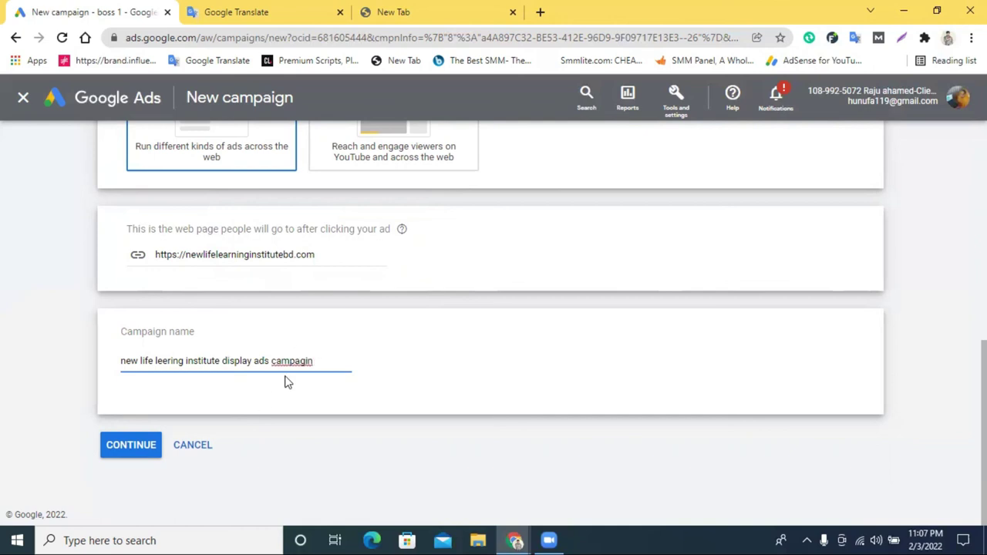
right_click(306, 361)
click(359, 187)
click(140, 445)
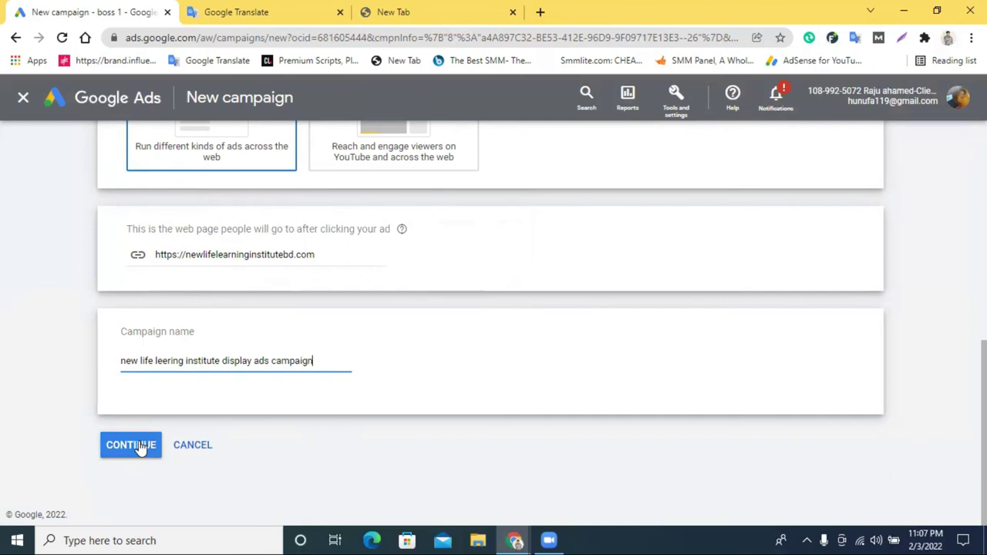